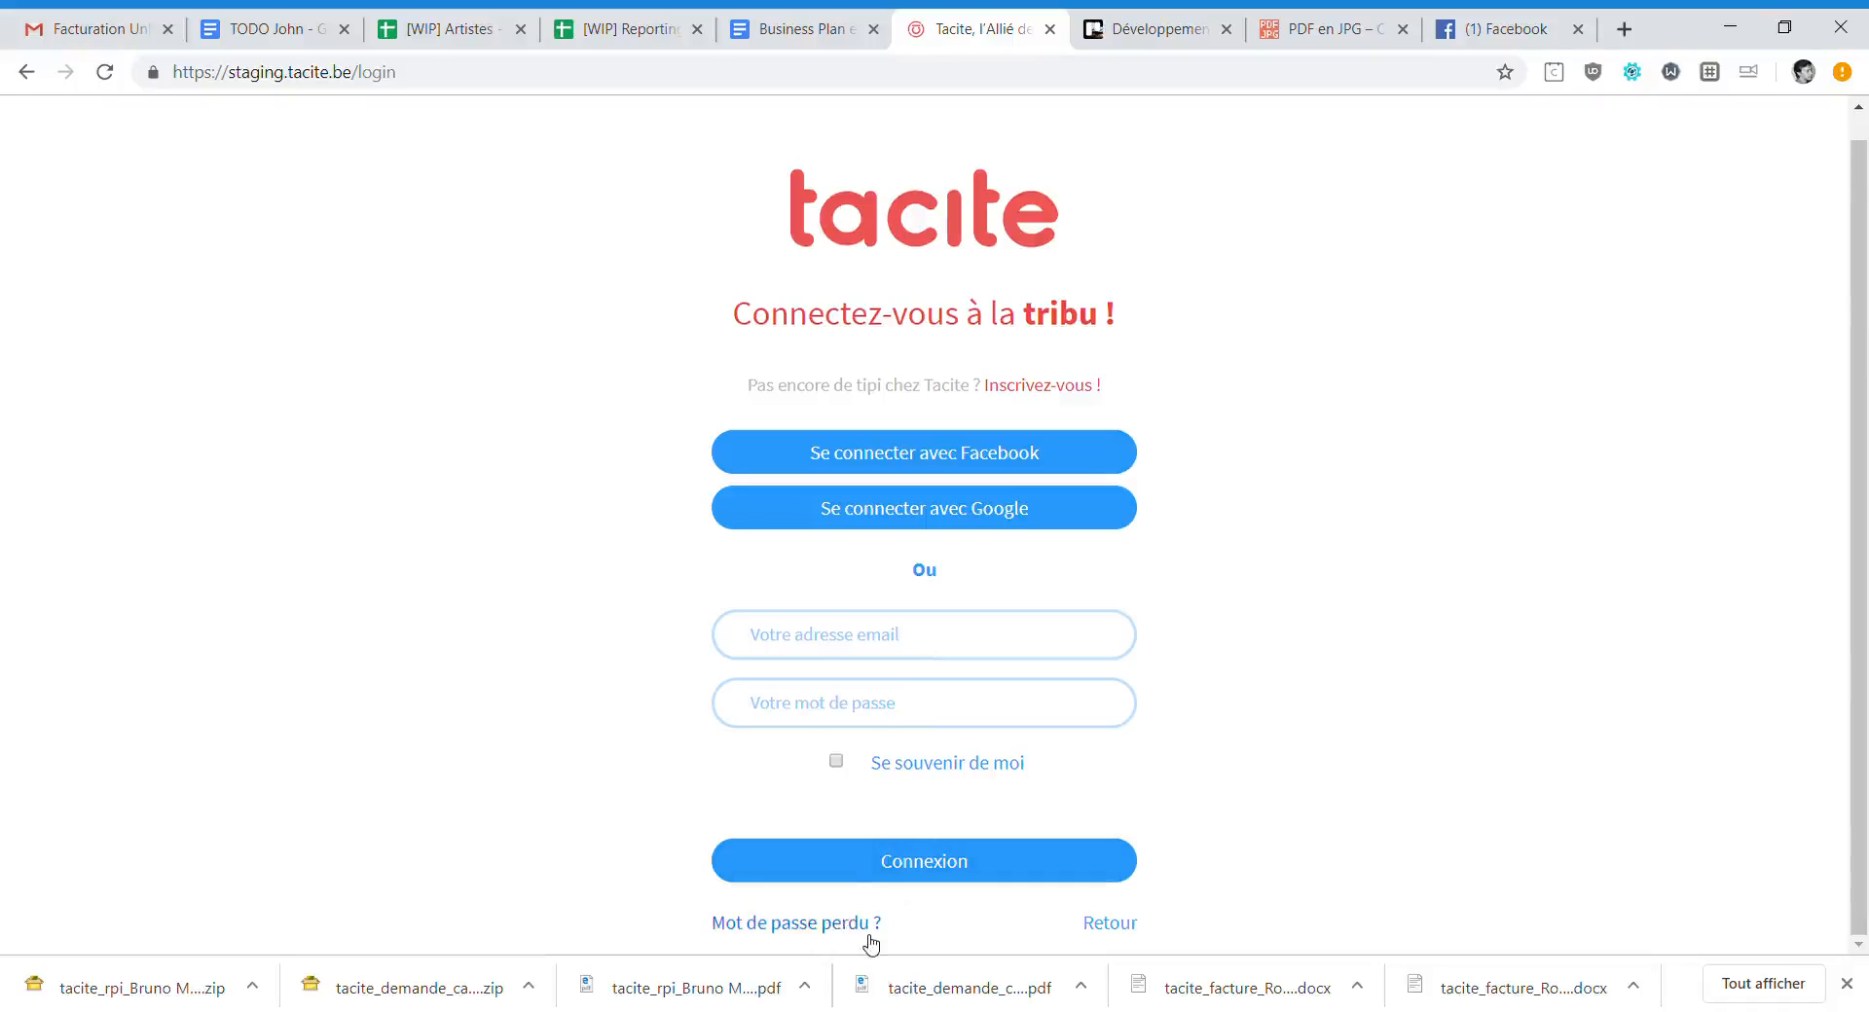
Log in to the Tacite account with the member's e-mail address and account password.
left_click(846, 647)
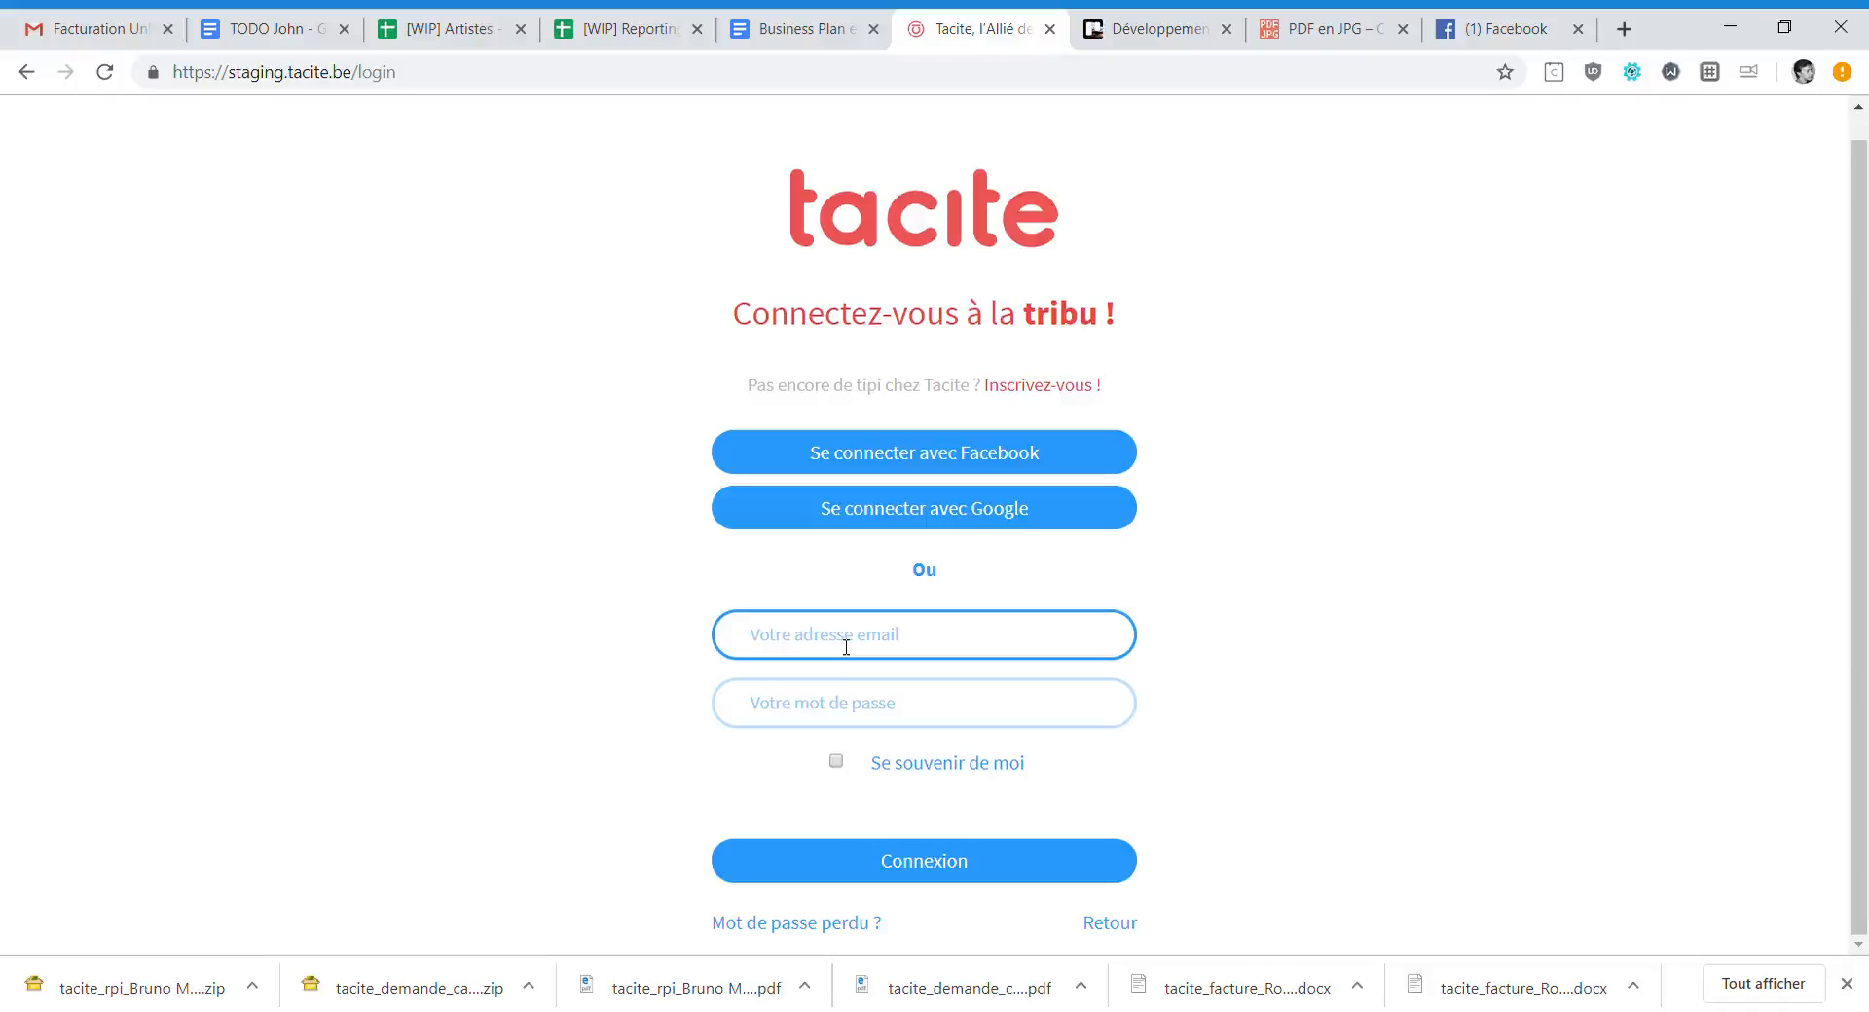
left_click(862, 880)
left_click(867, 720)
type("•")
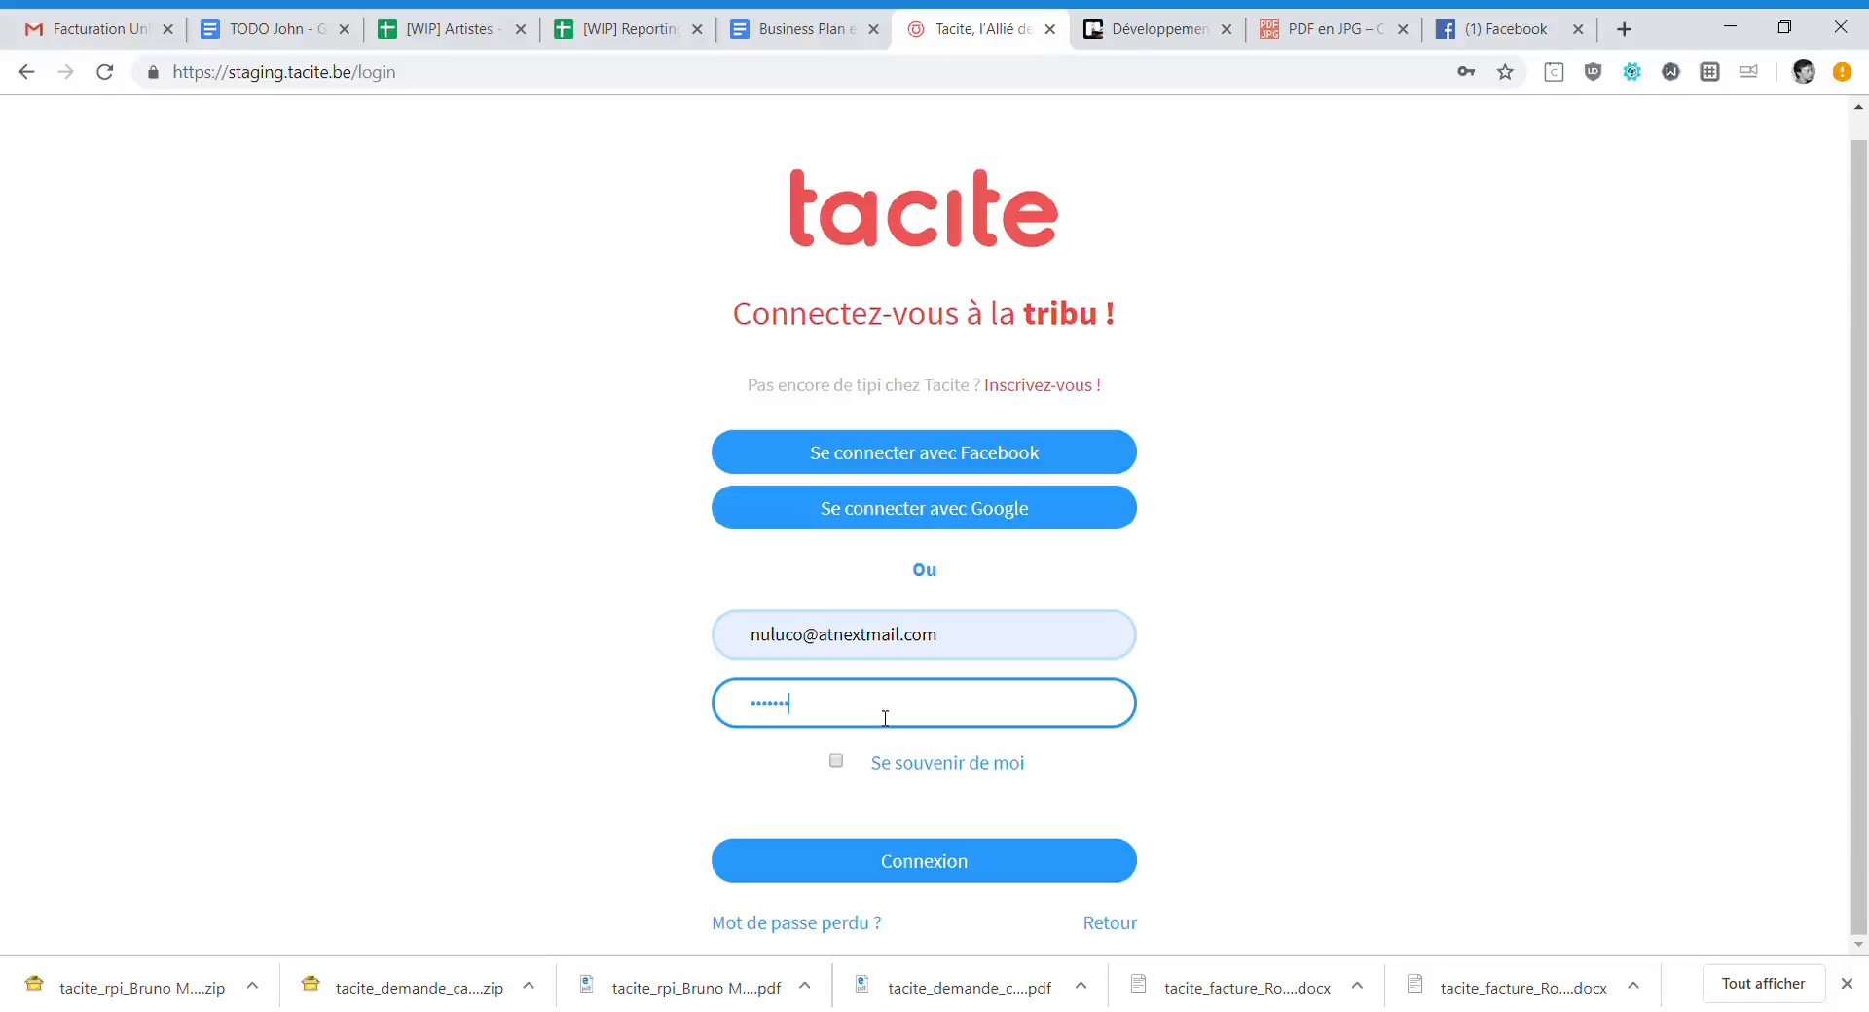
key("Return")
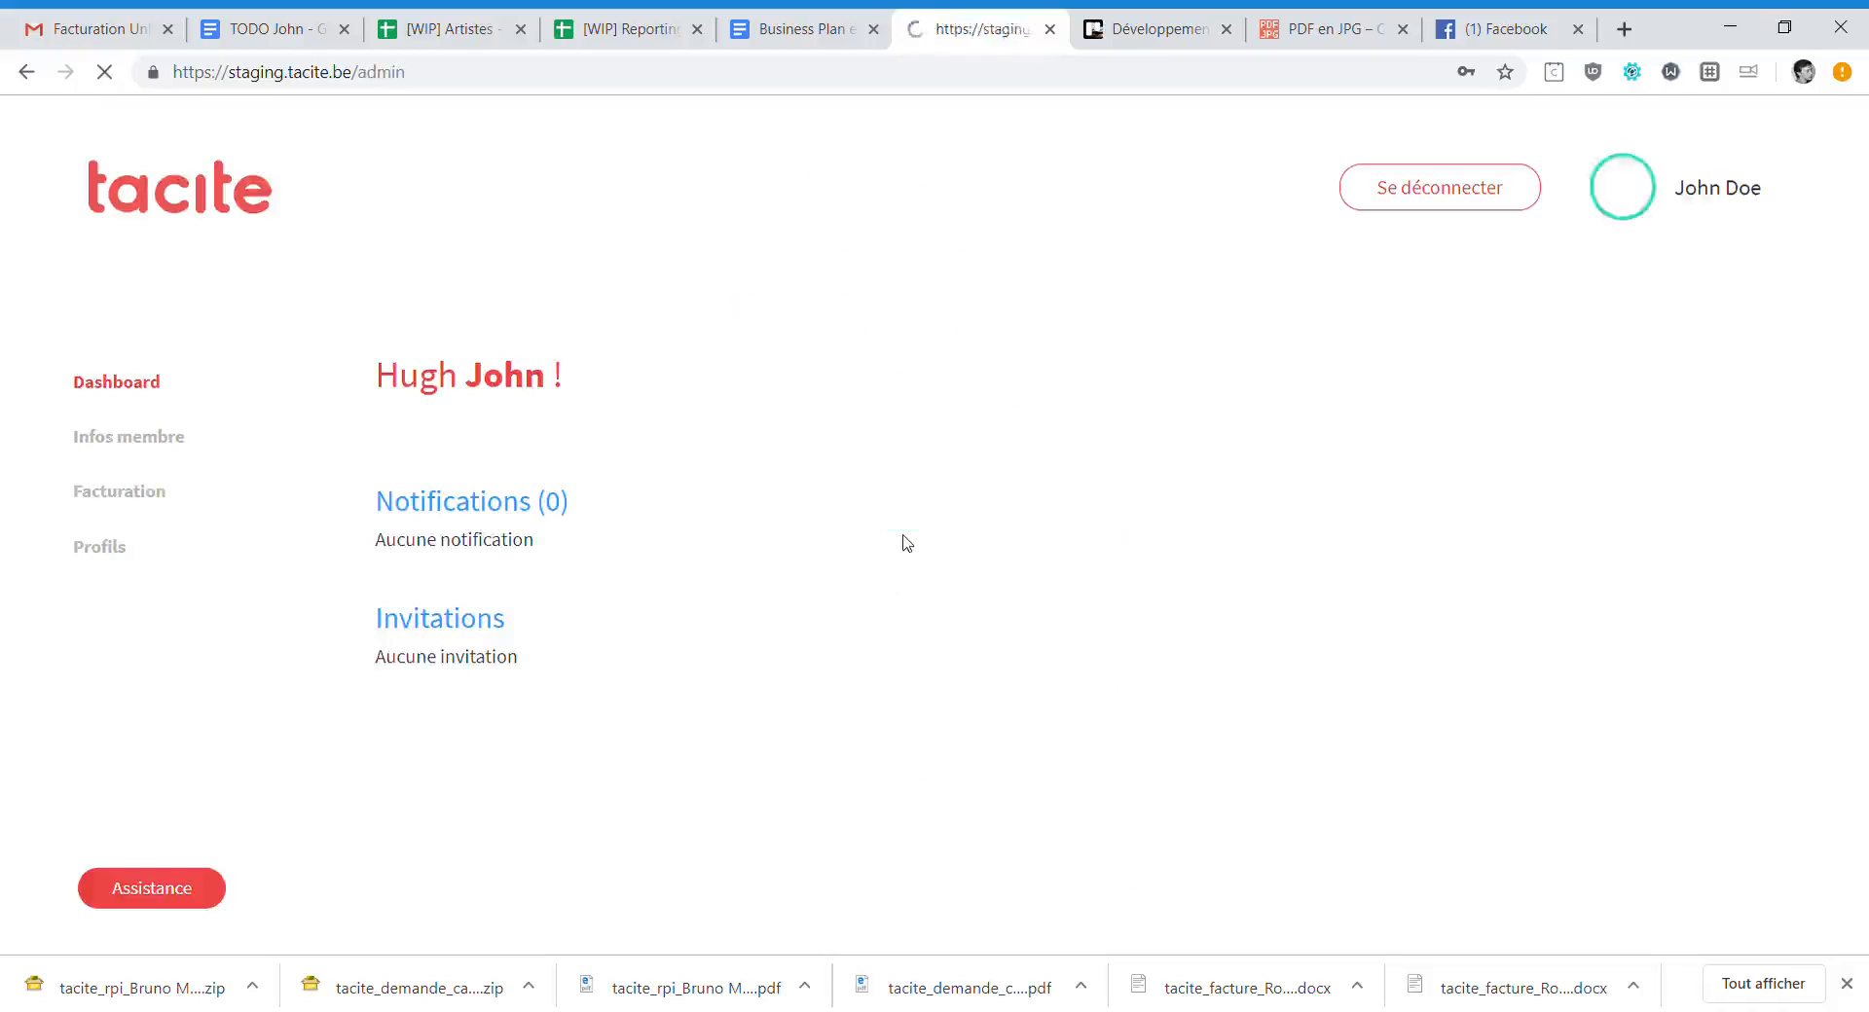
Open the member information form and advance through its sections to Préférences.
left_click(152, 436)
scroll(792, 438, "down", 3)
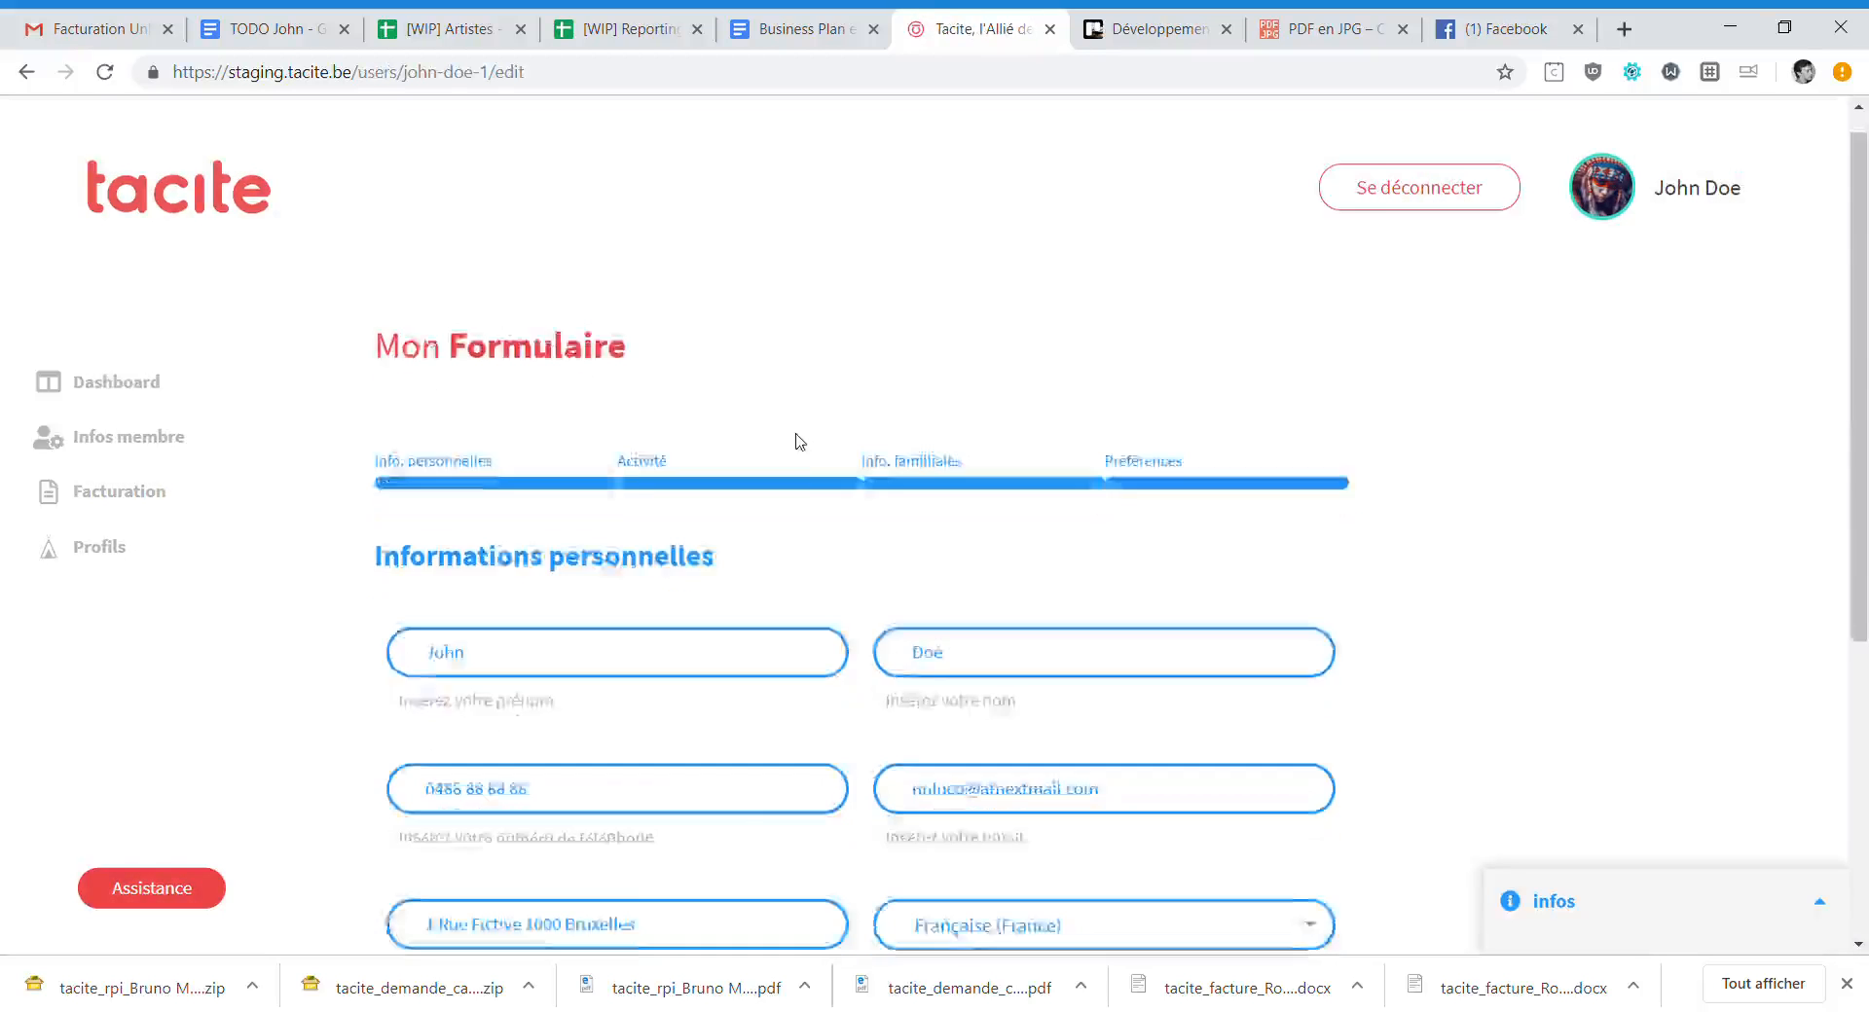
scroll(1076, 792, "down", 6)
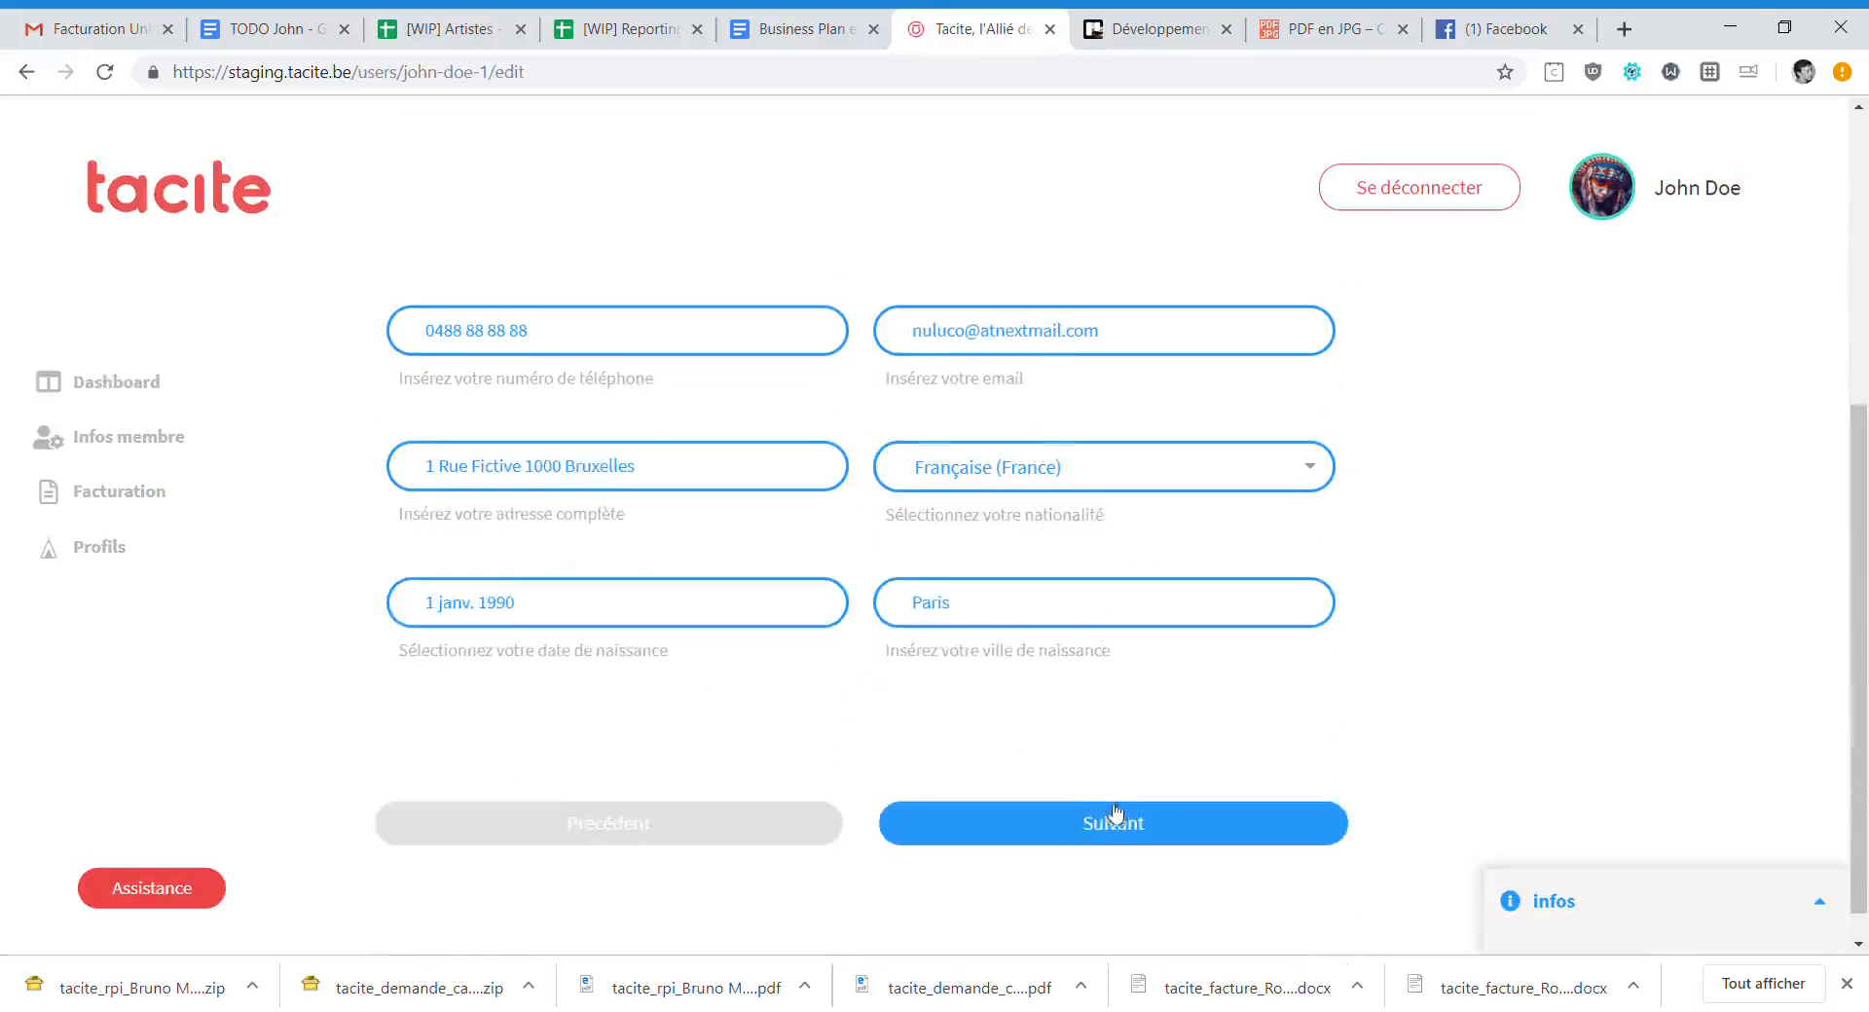
left_click(1114, 889)
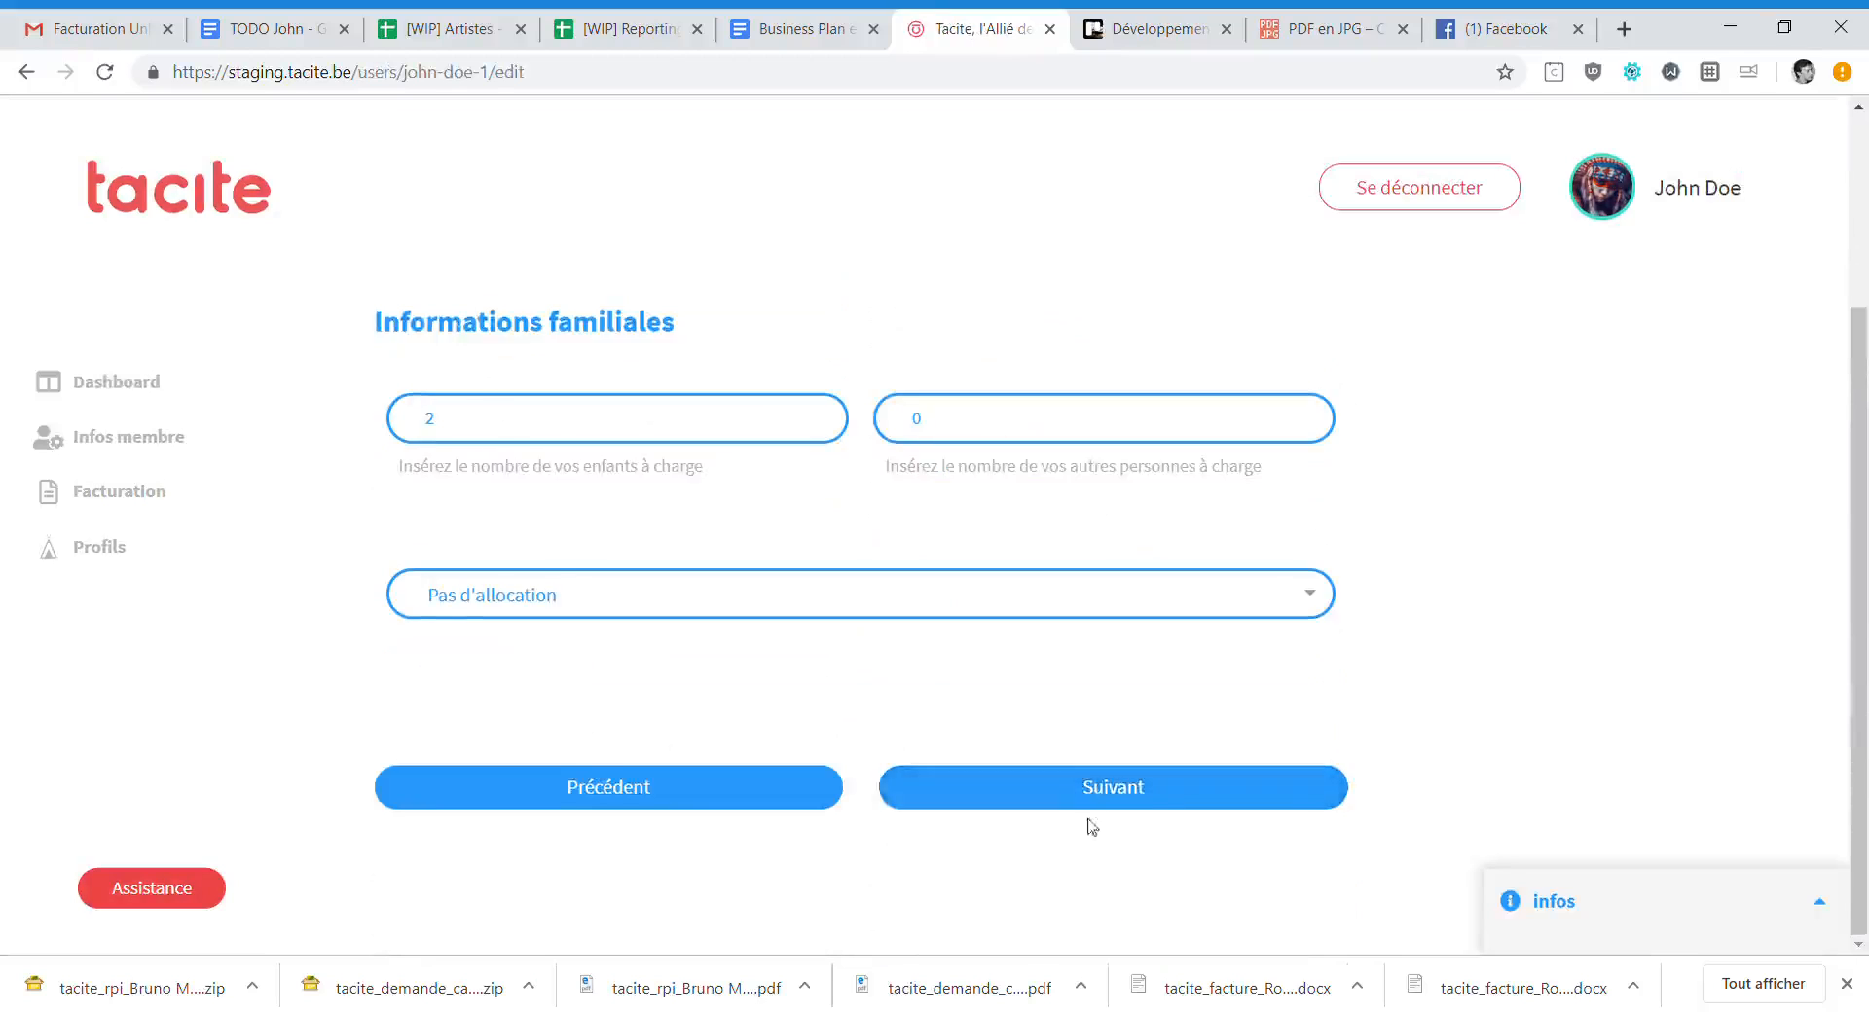
left_click(1066, 779)
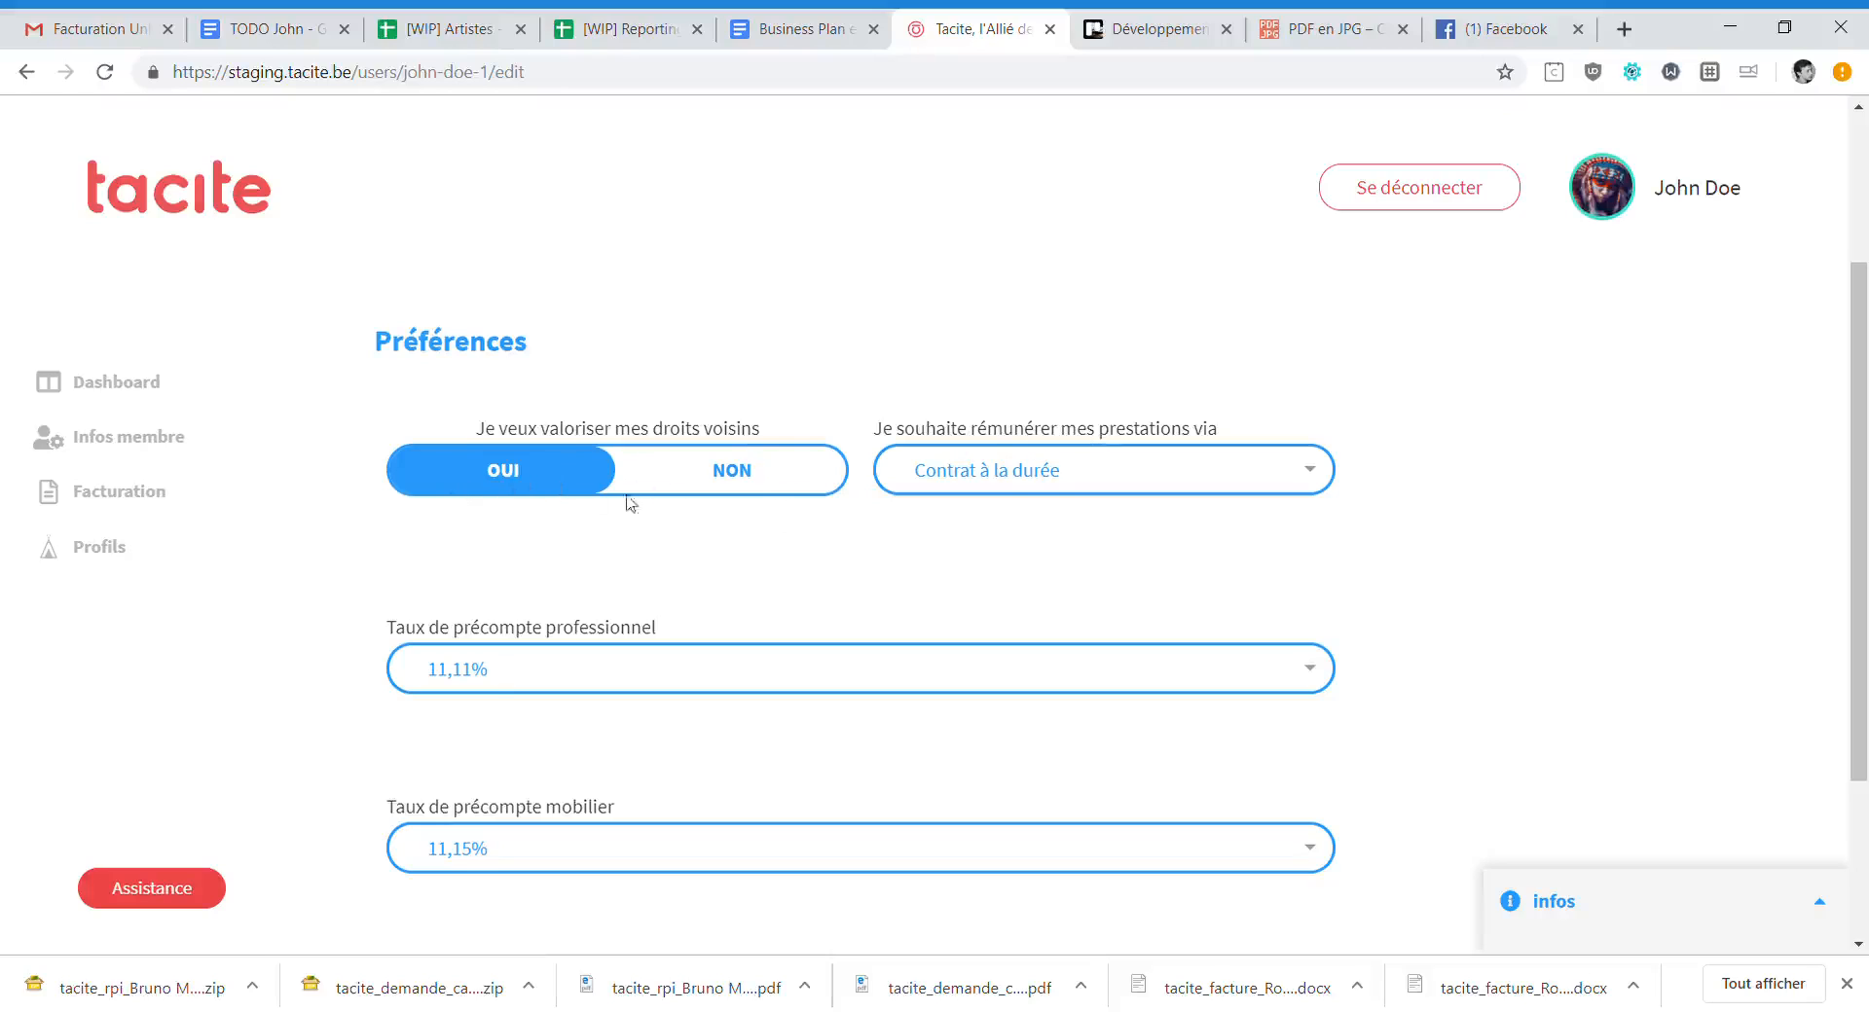
Examine the available methods for remunerating services in the preferences, leaving the current choice selected.
left_click(1064, 481)
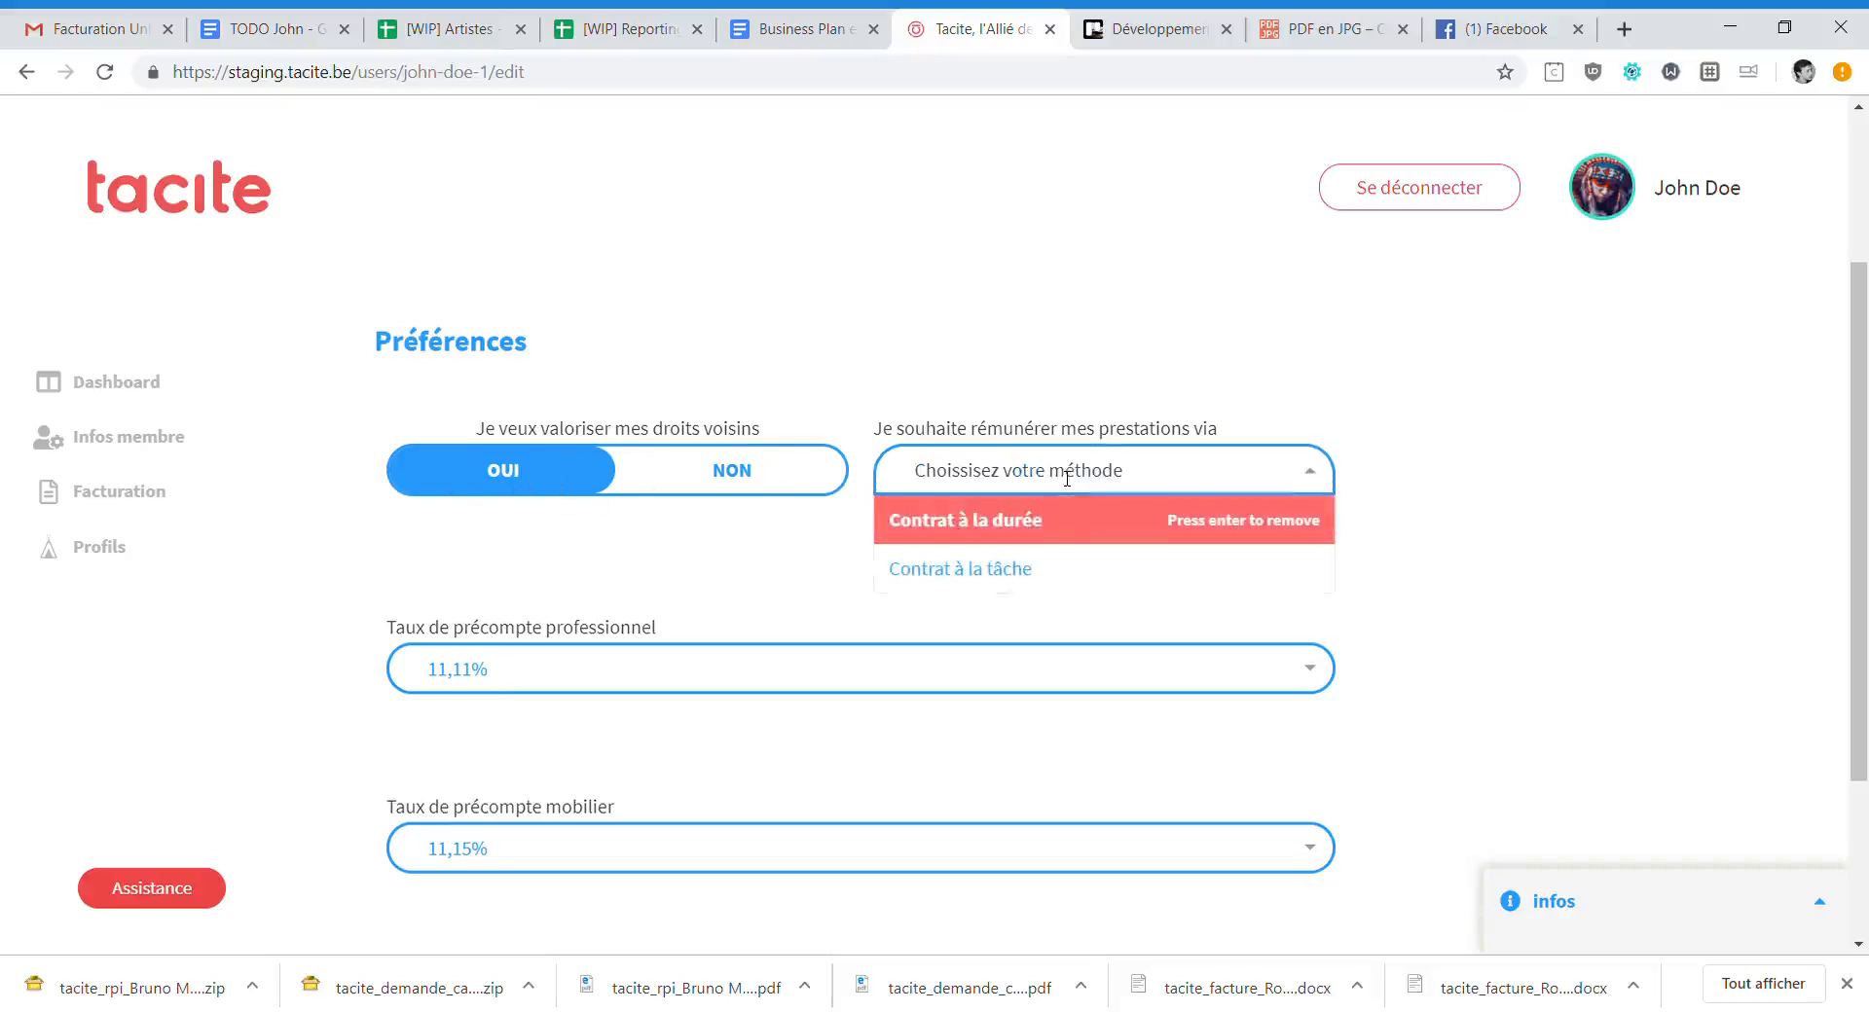
left_click(1427, 534)
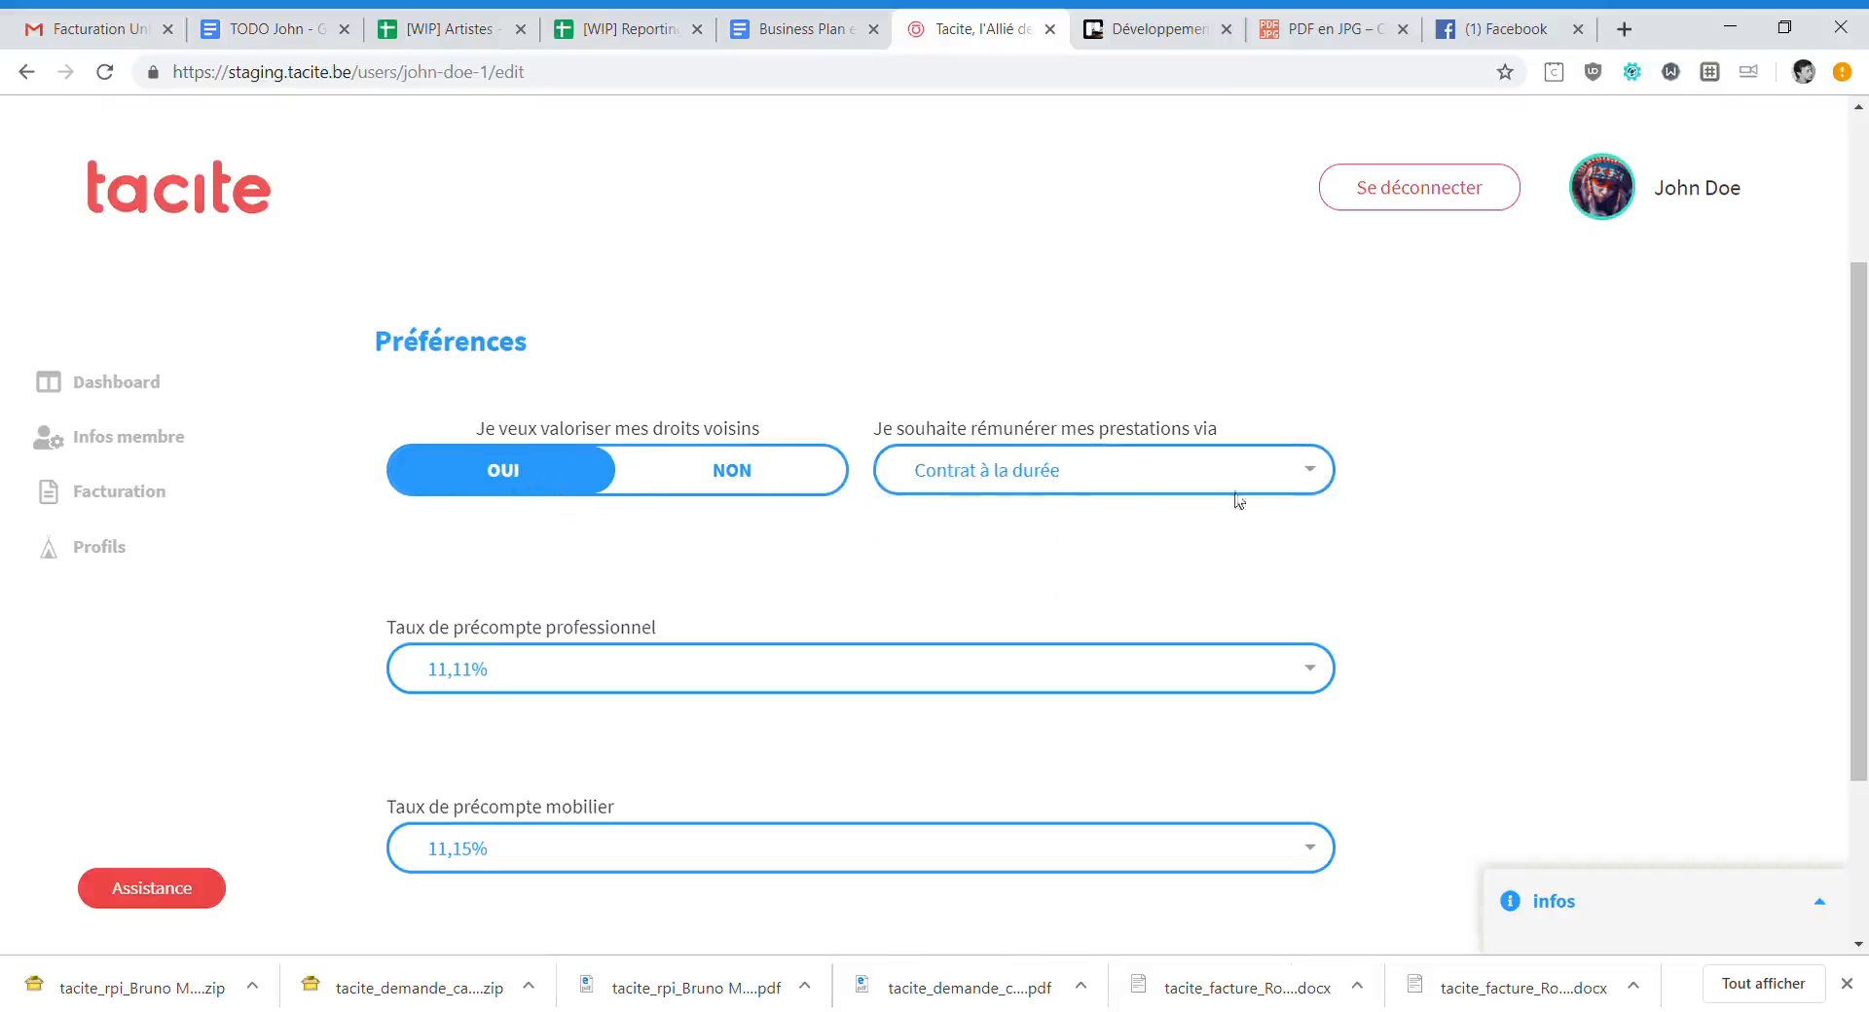
left_click(1065, 477)
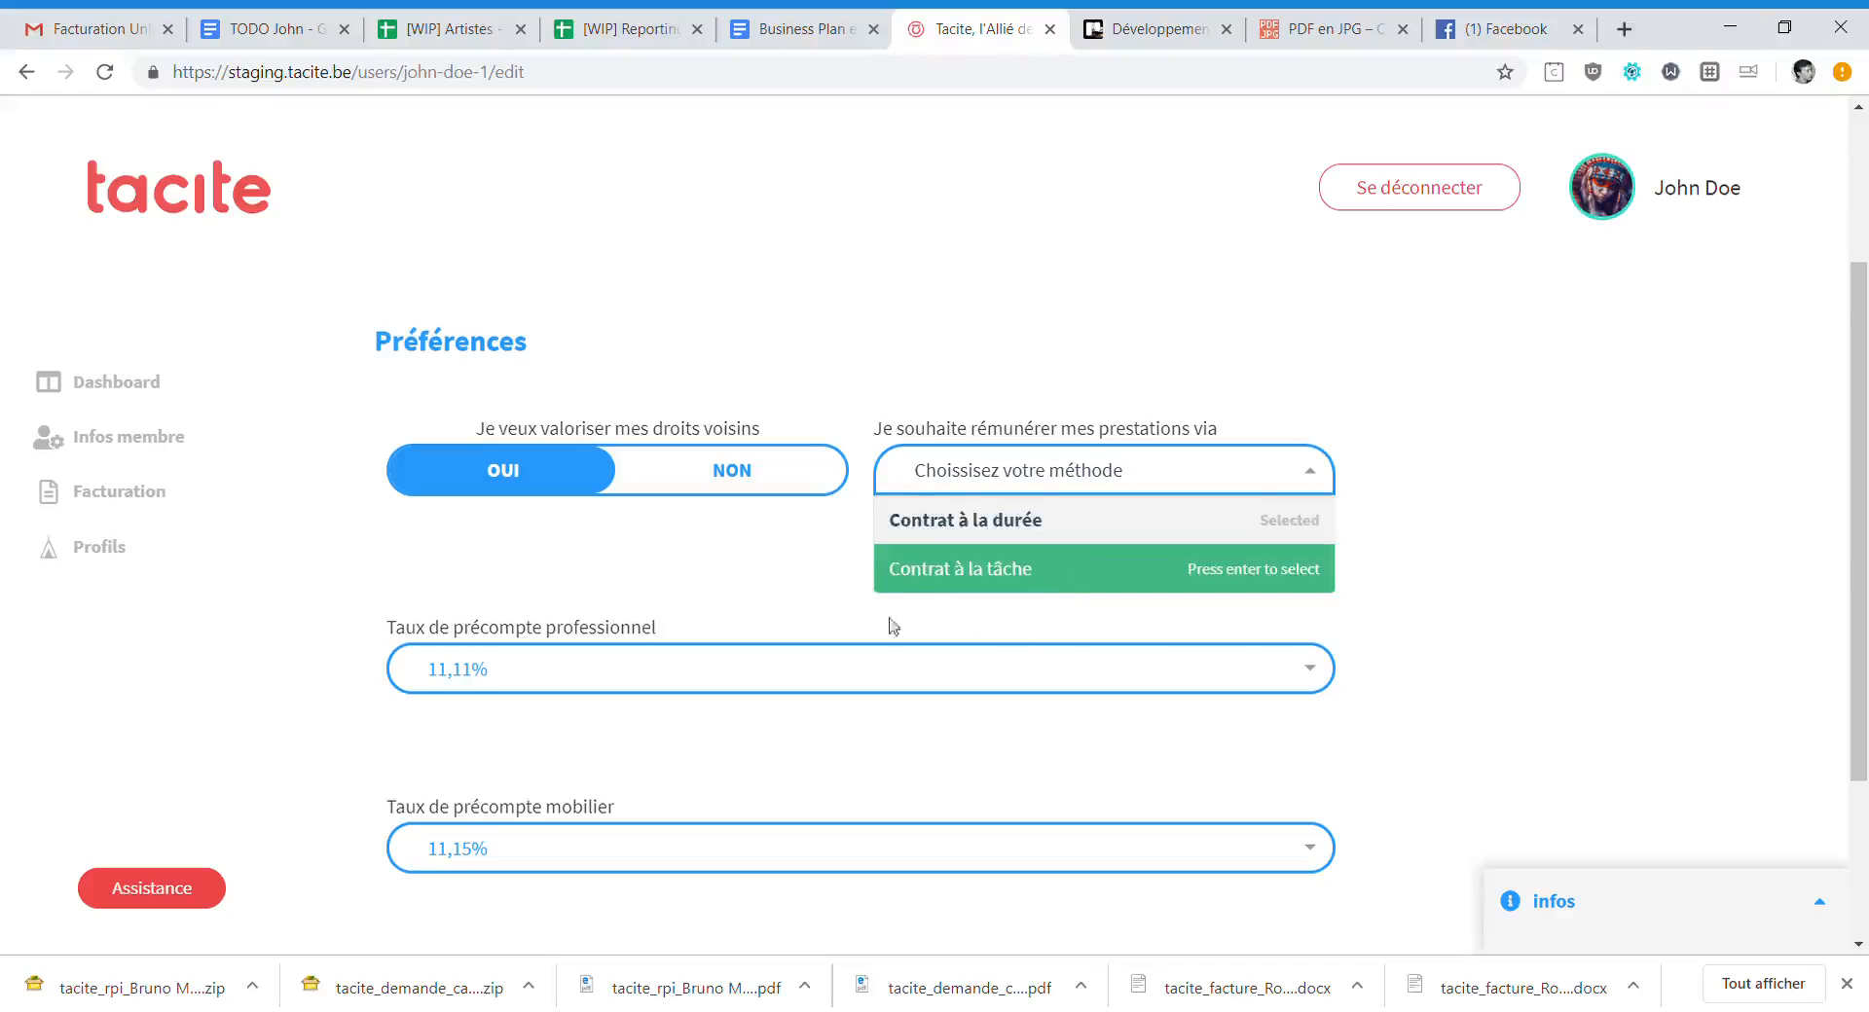
left_click(1414, 579)
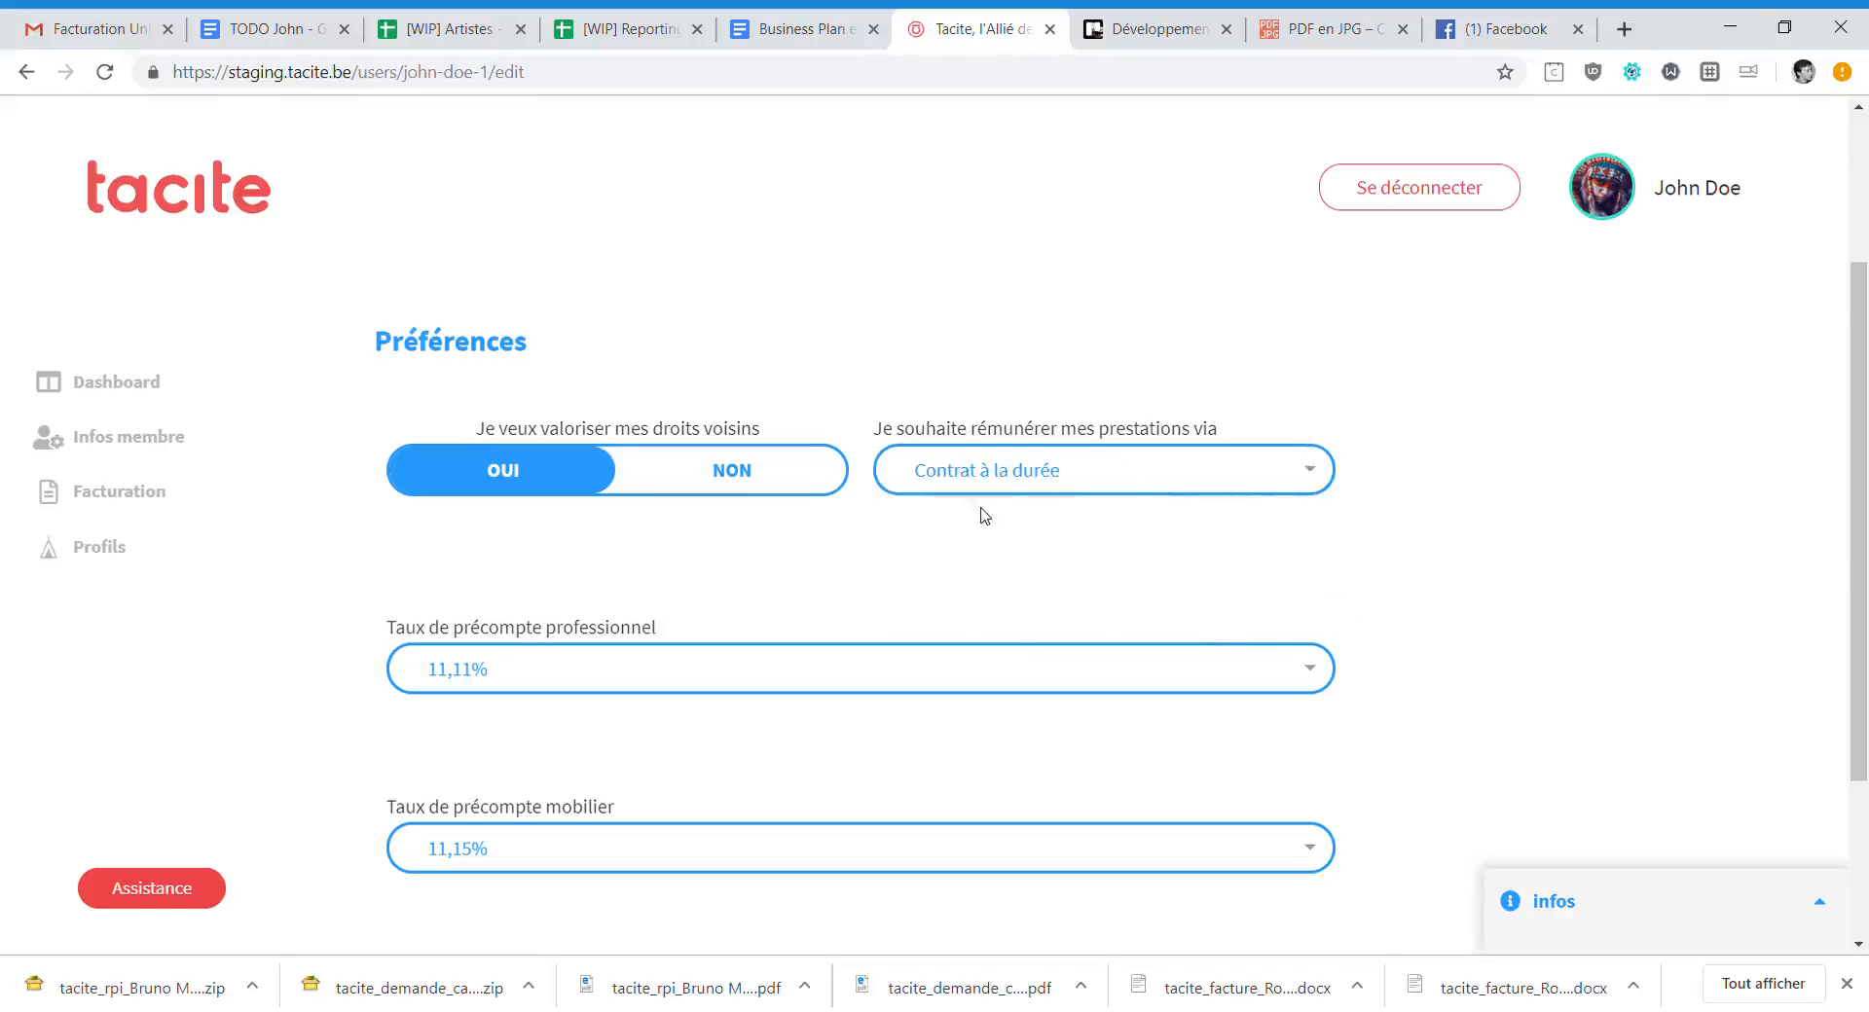
Set the professional withholding tax rate to 20,00%, keep neighbouring rights valuation on Oui, and save the member information.
left_click(694, 659)
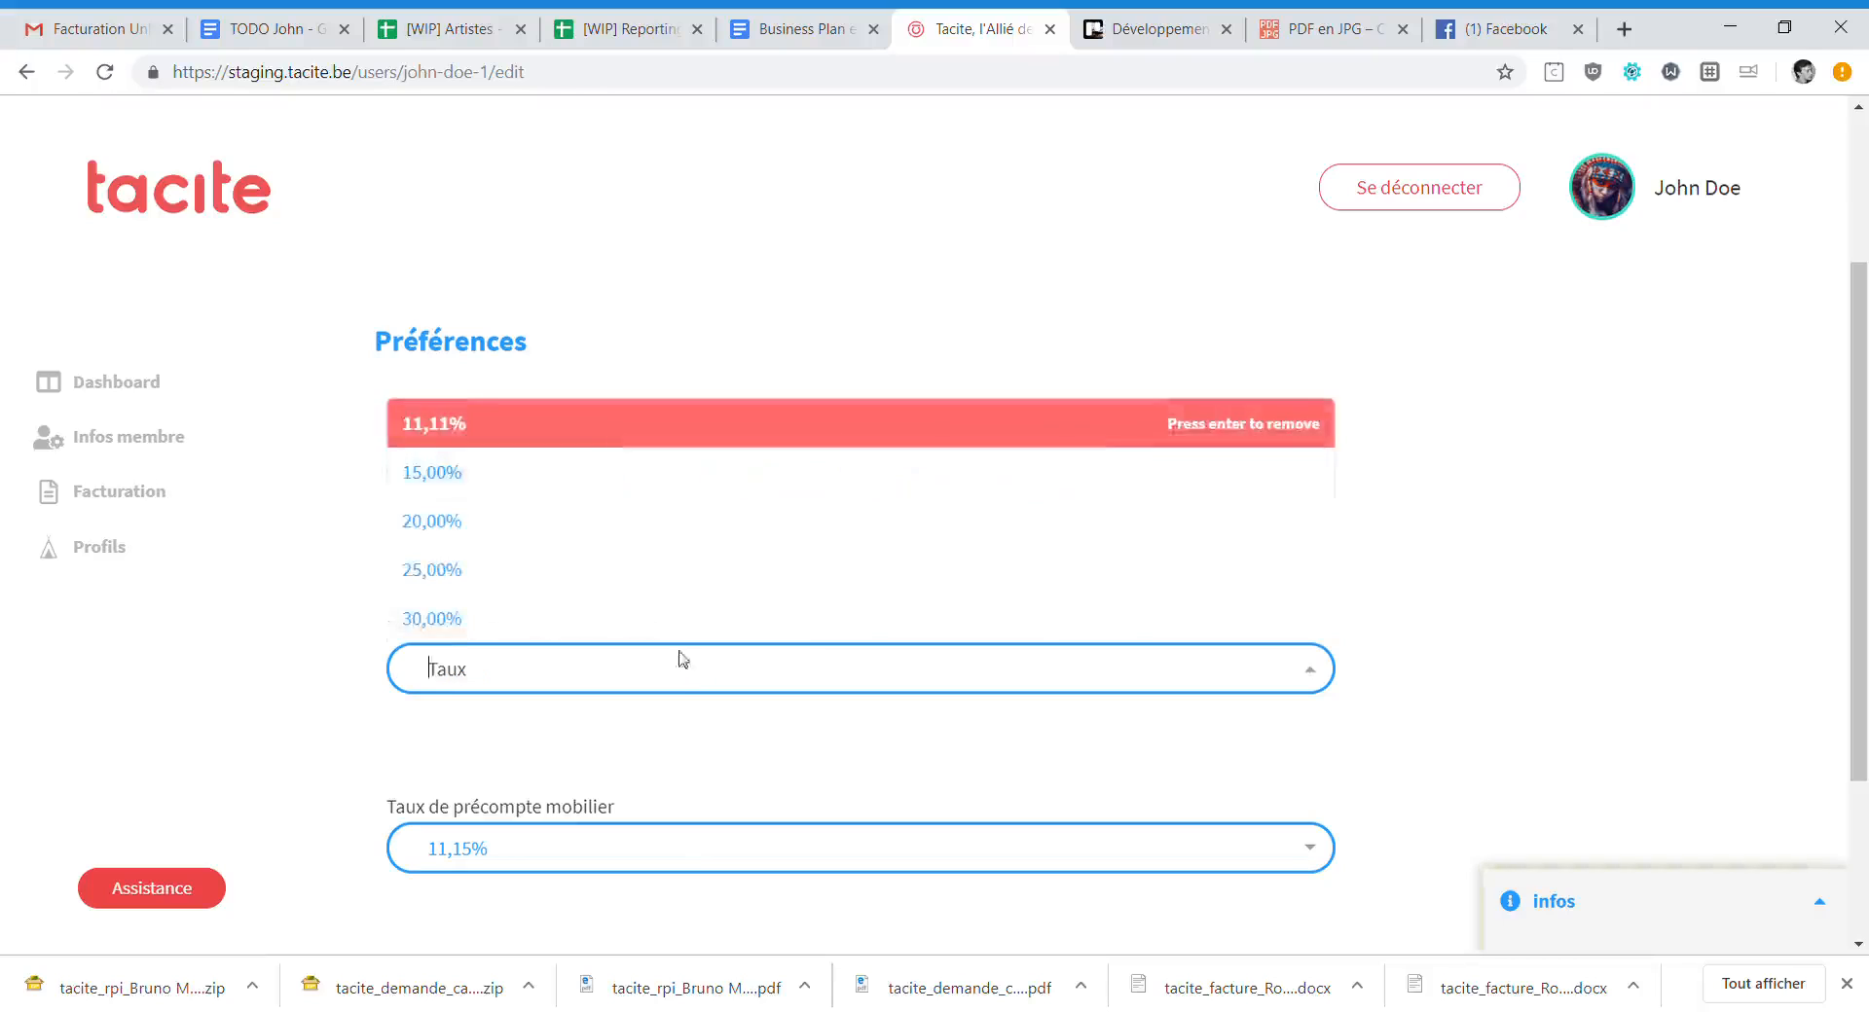
left_click(558, 526)
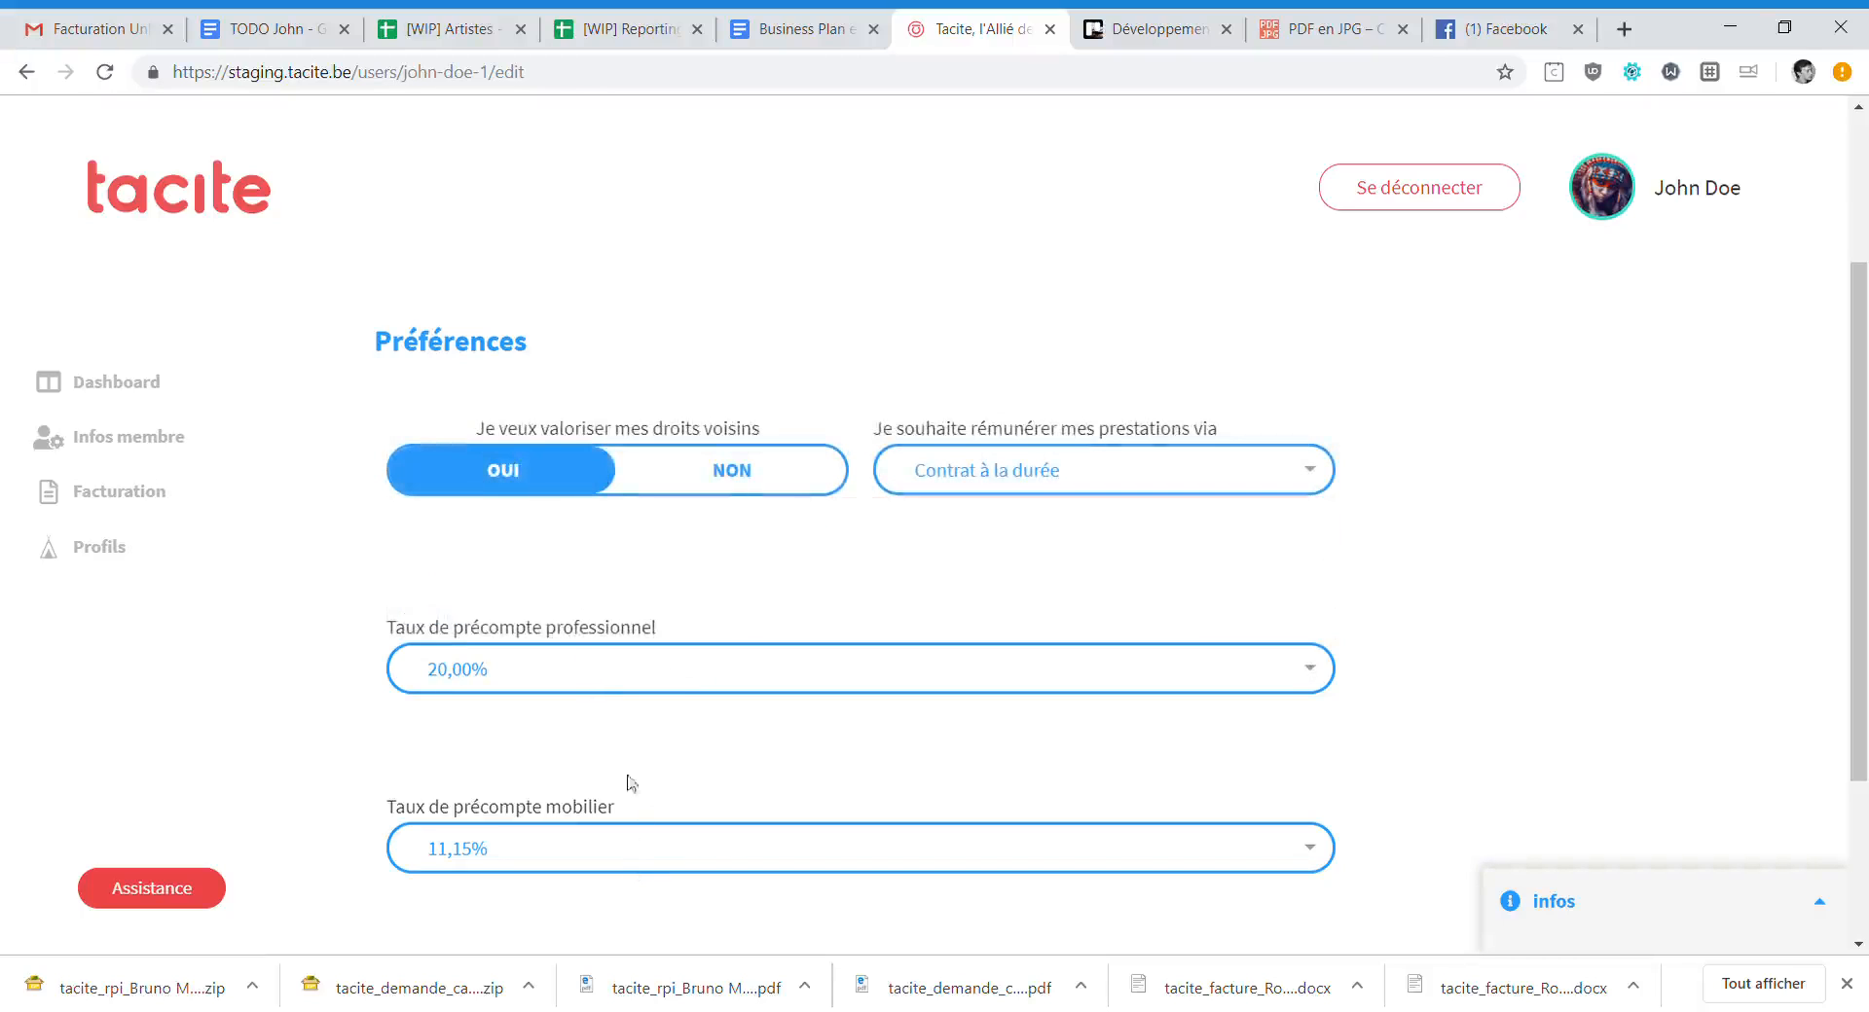
left_click(724, 474)
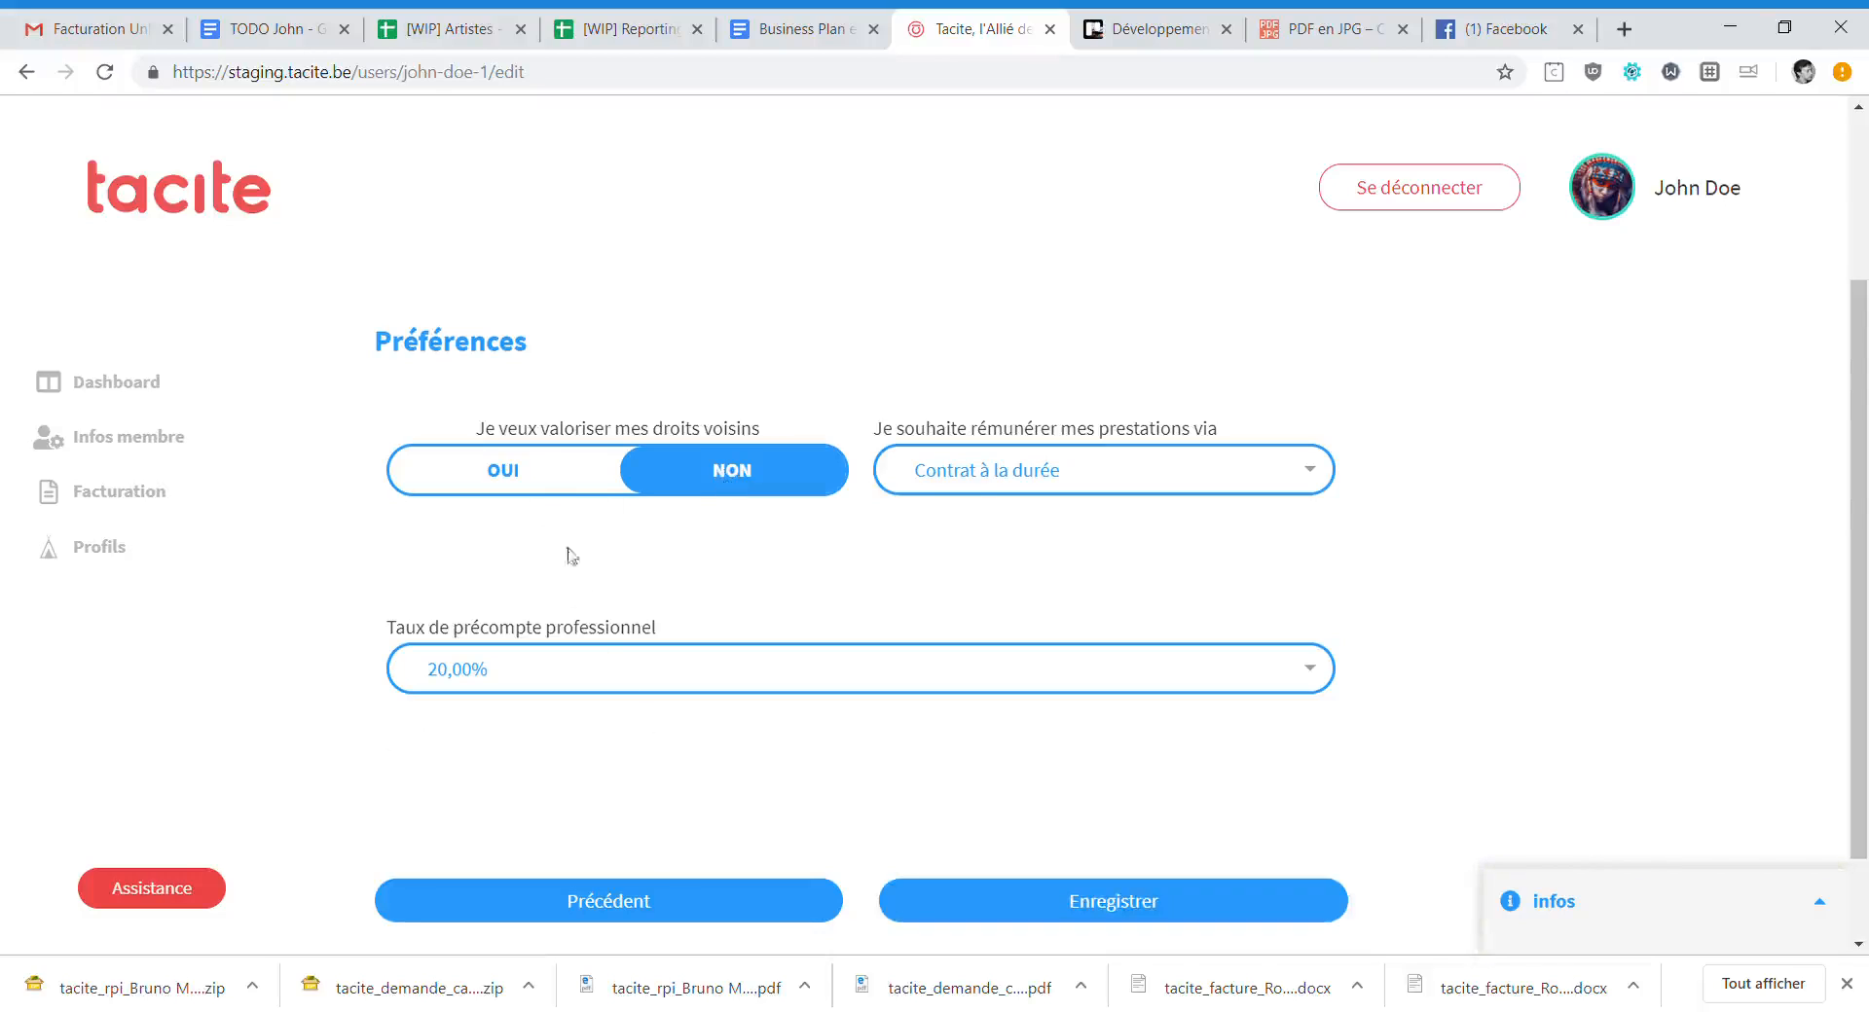
left_click(530, 480)
scroll(974, 623, "down", 3)
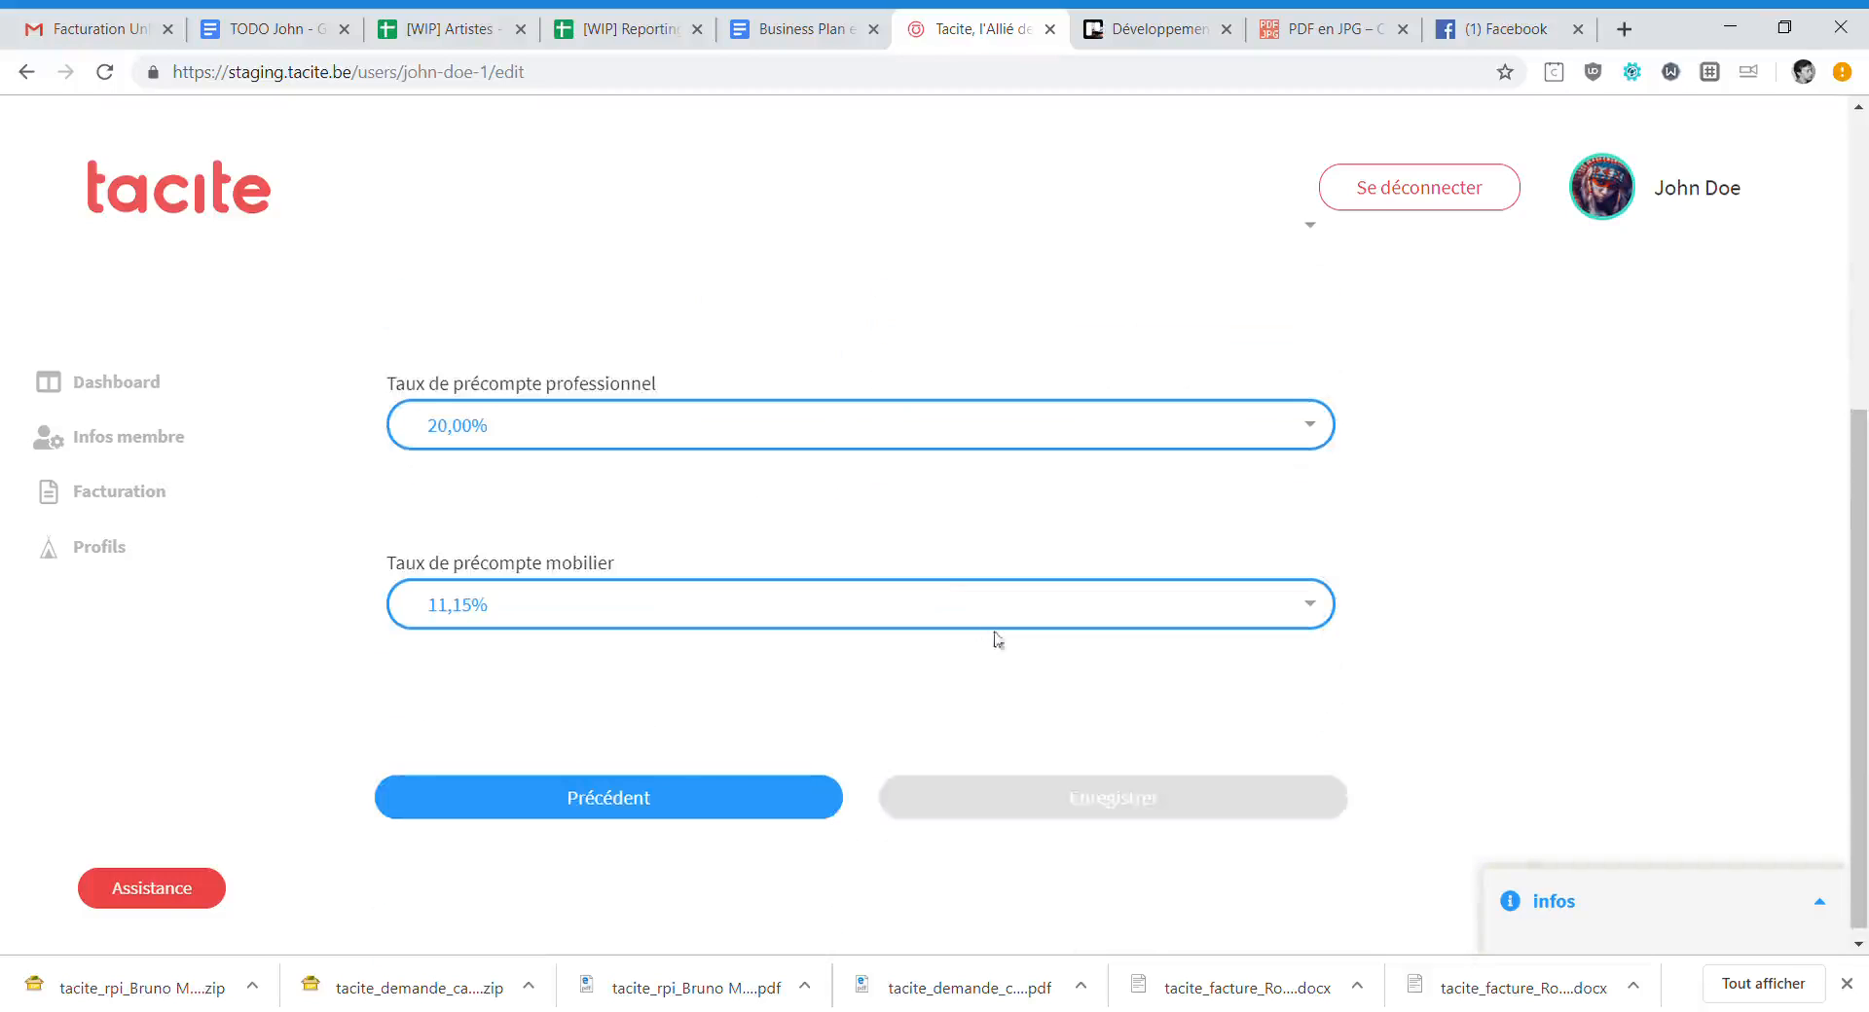
left_click(1098, 796)
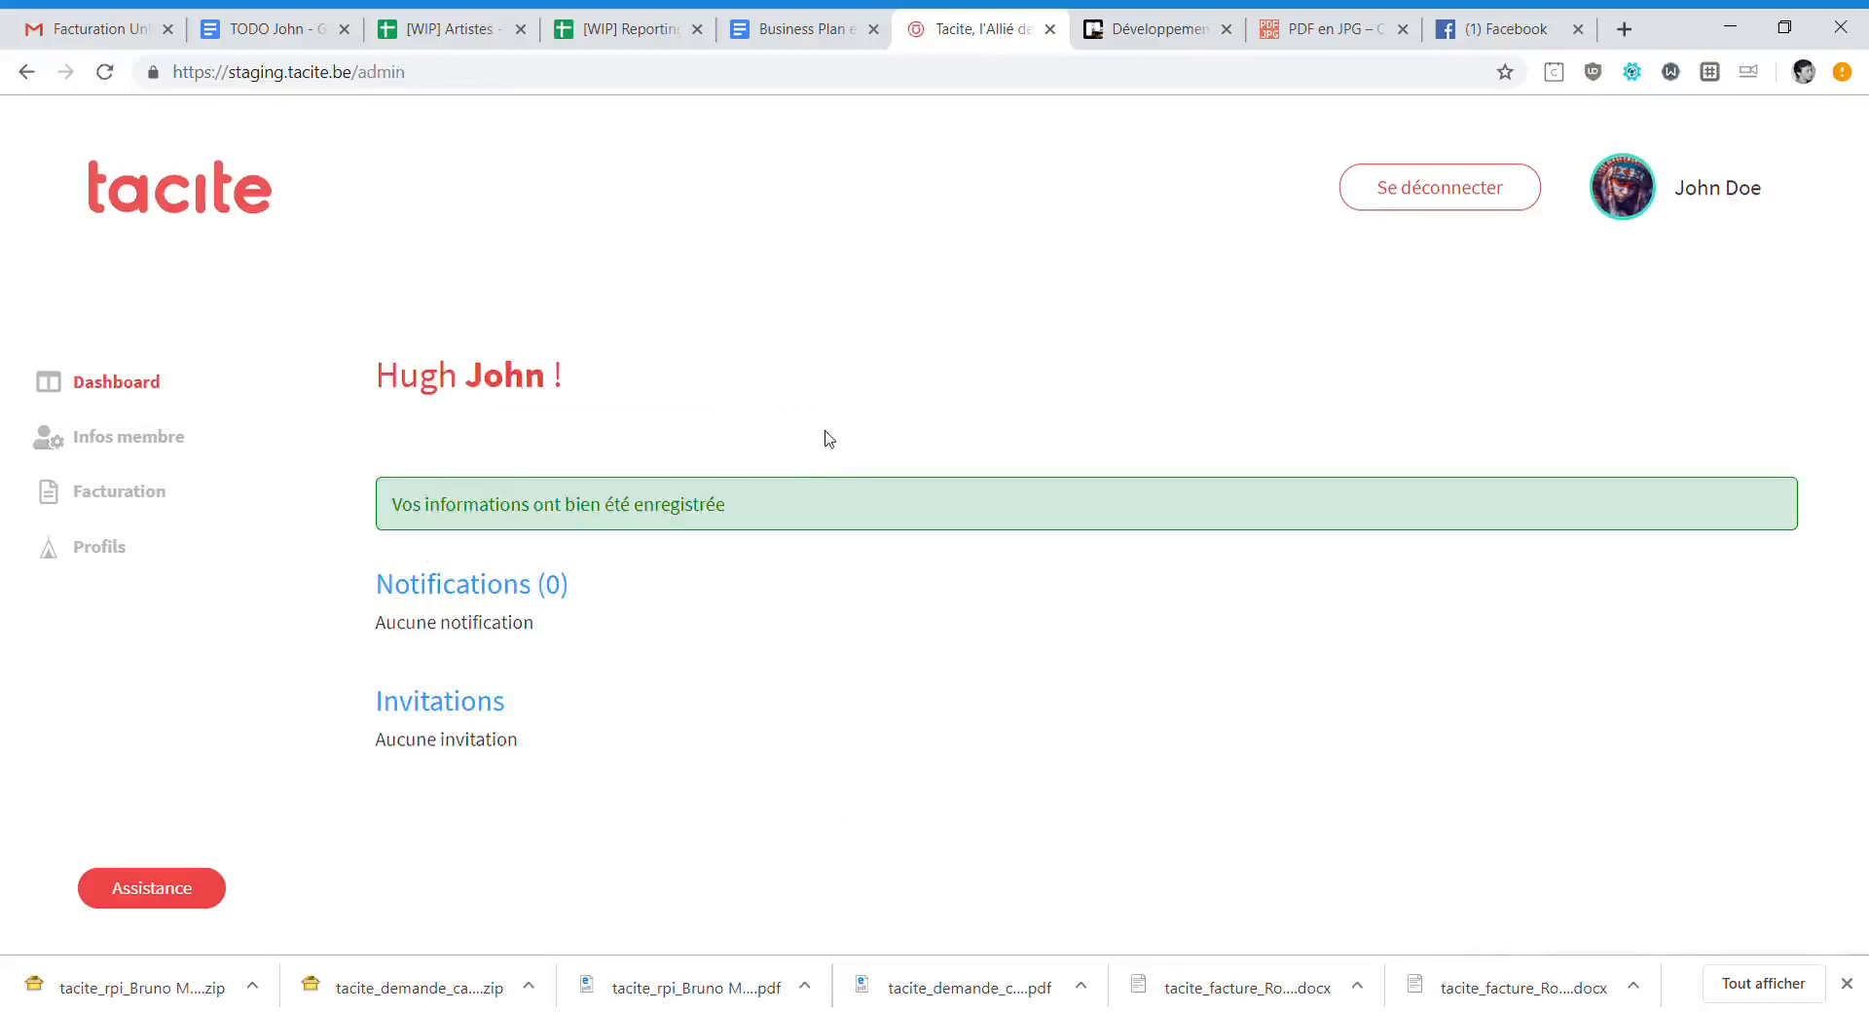
Start a new bill, choose the member's own artist profile as the party to invoice, and continue to the fees.
left_click(119, 492)
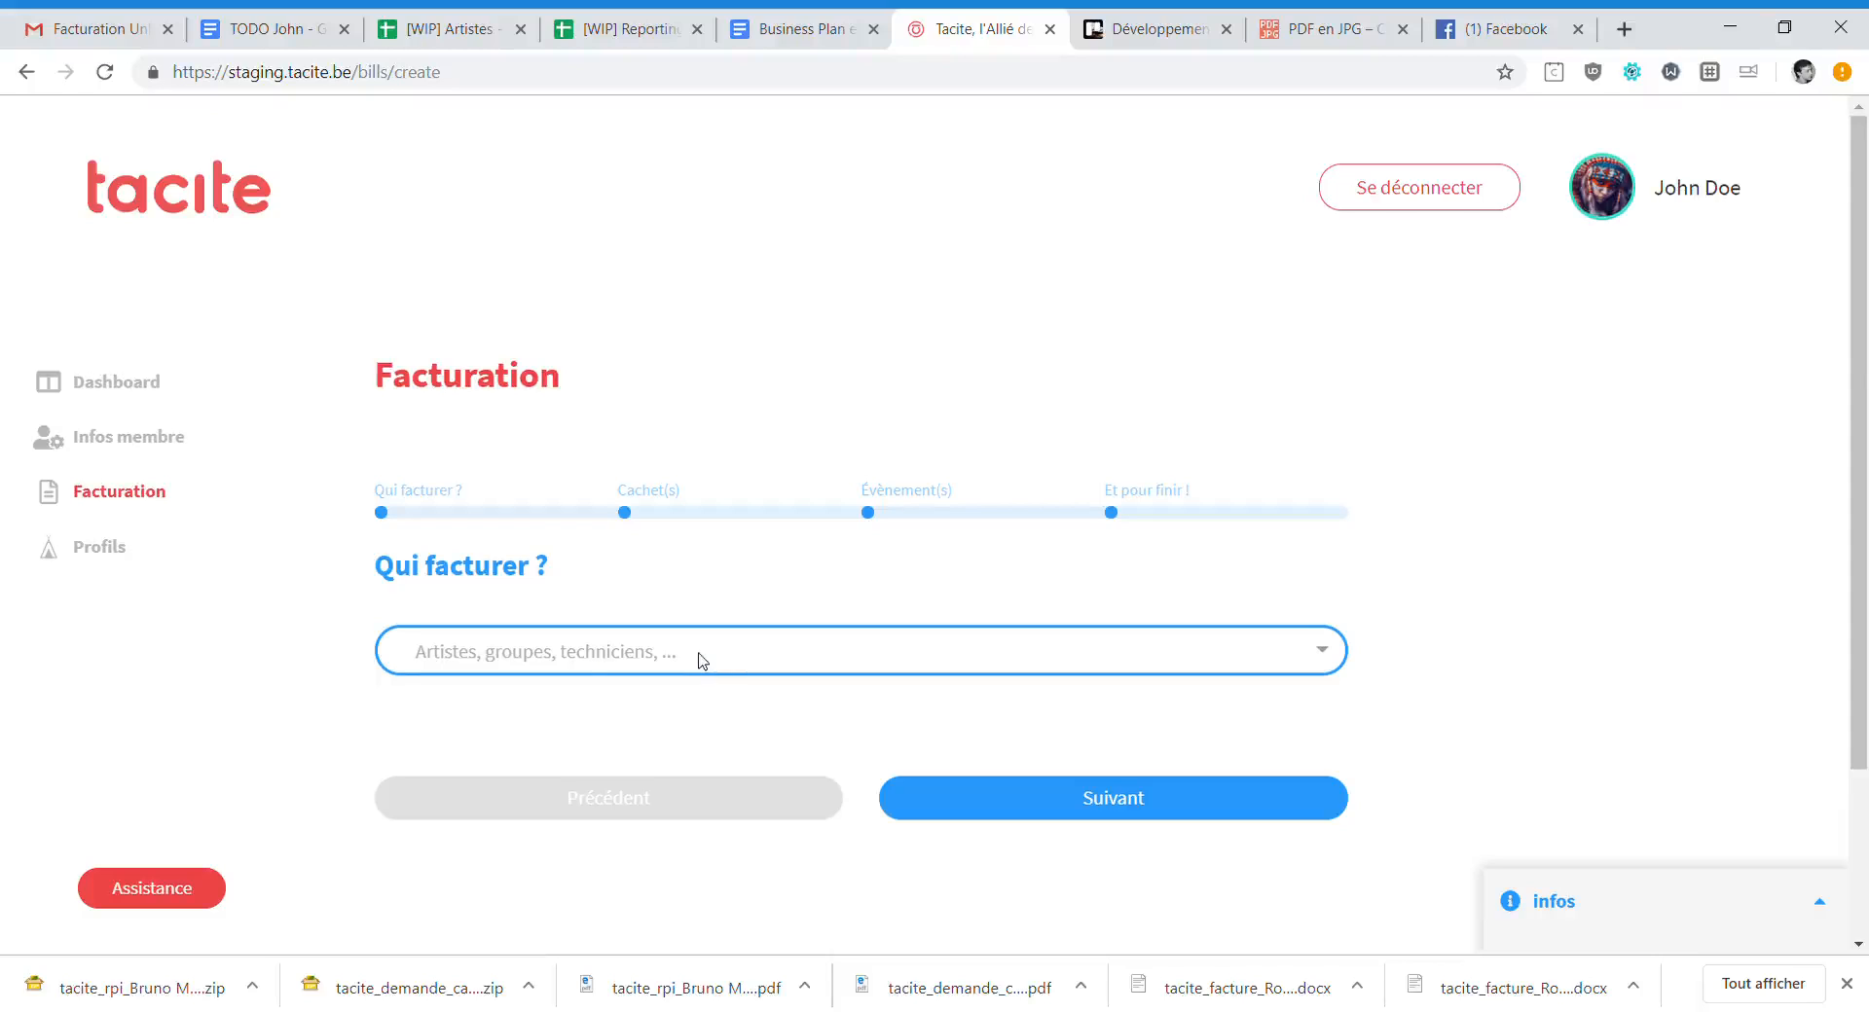
left_click(702, 661)
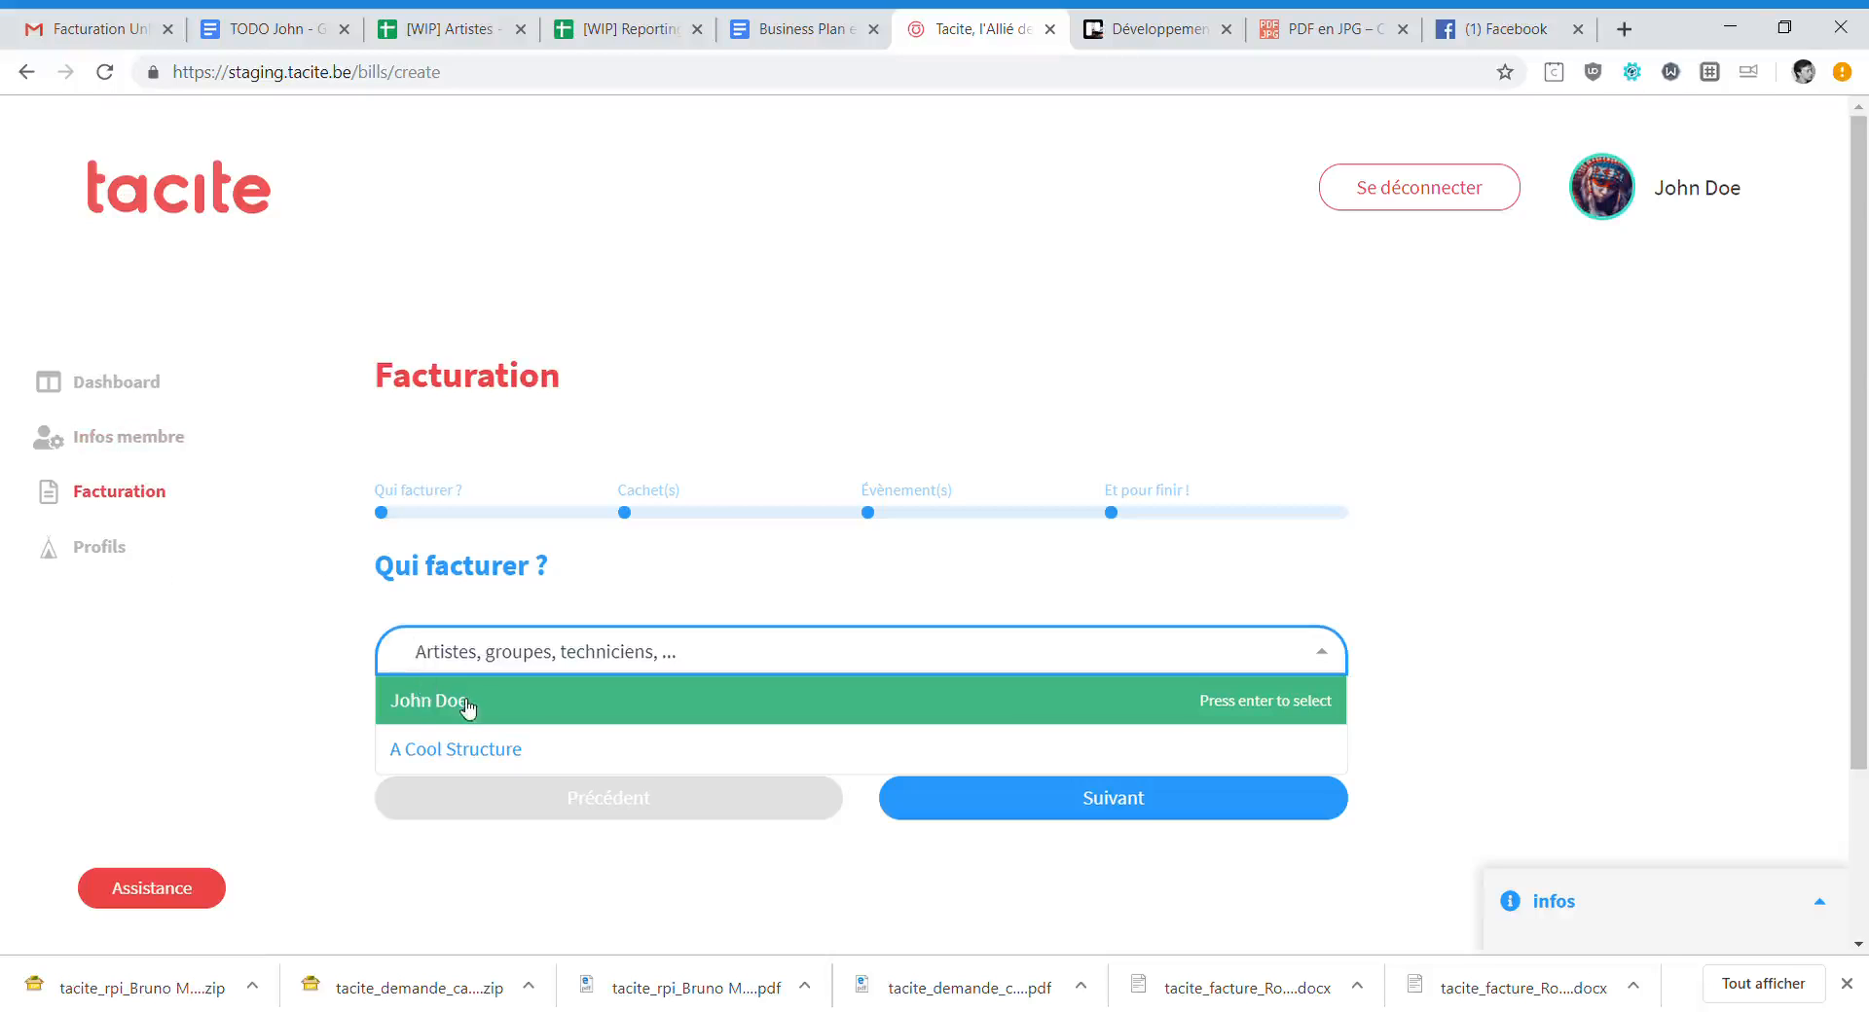
left_click(547, 709)
left_click(920, 808)
Choose Musicien as the performer's role and enter a fee of 2000 €.
left_click(1061, 533)
left_click(964, 477)
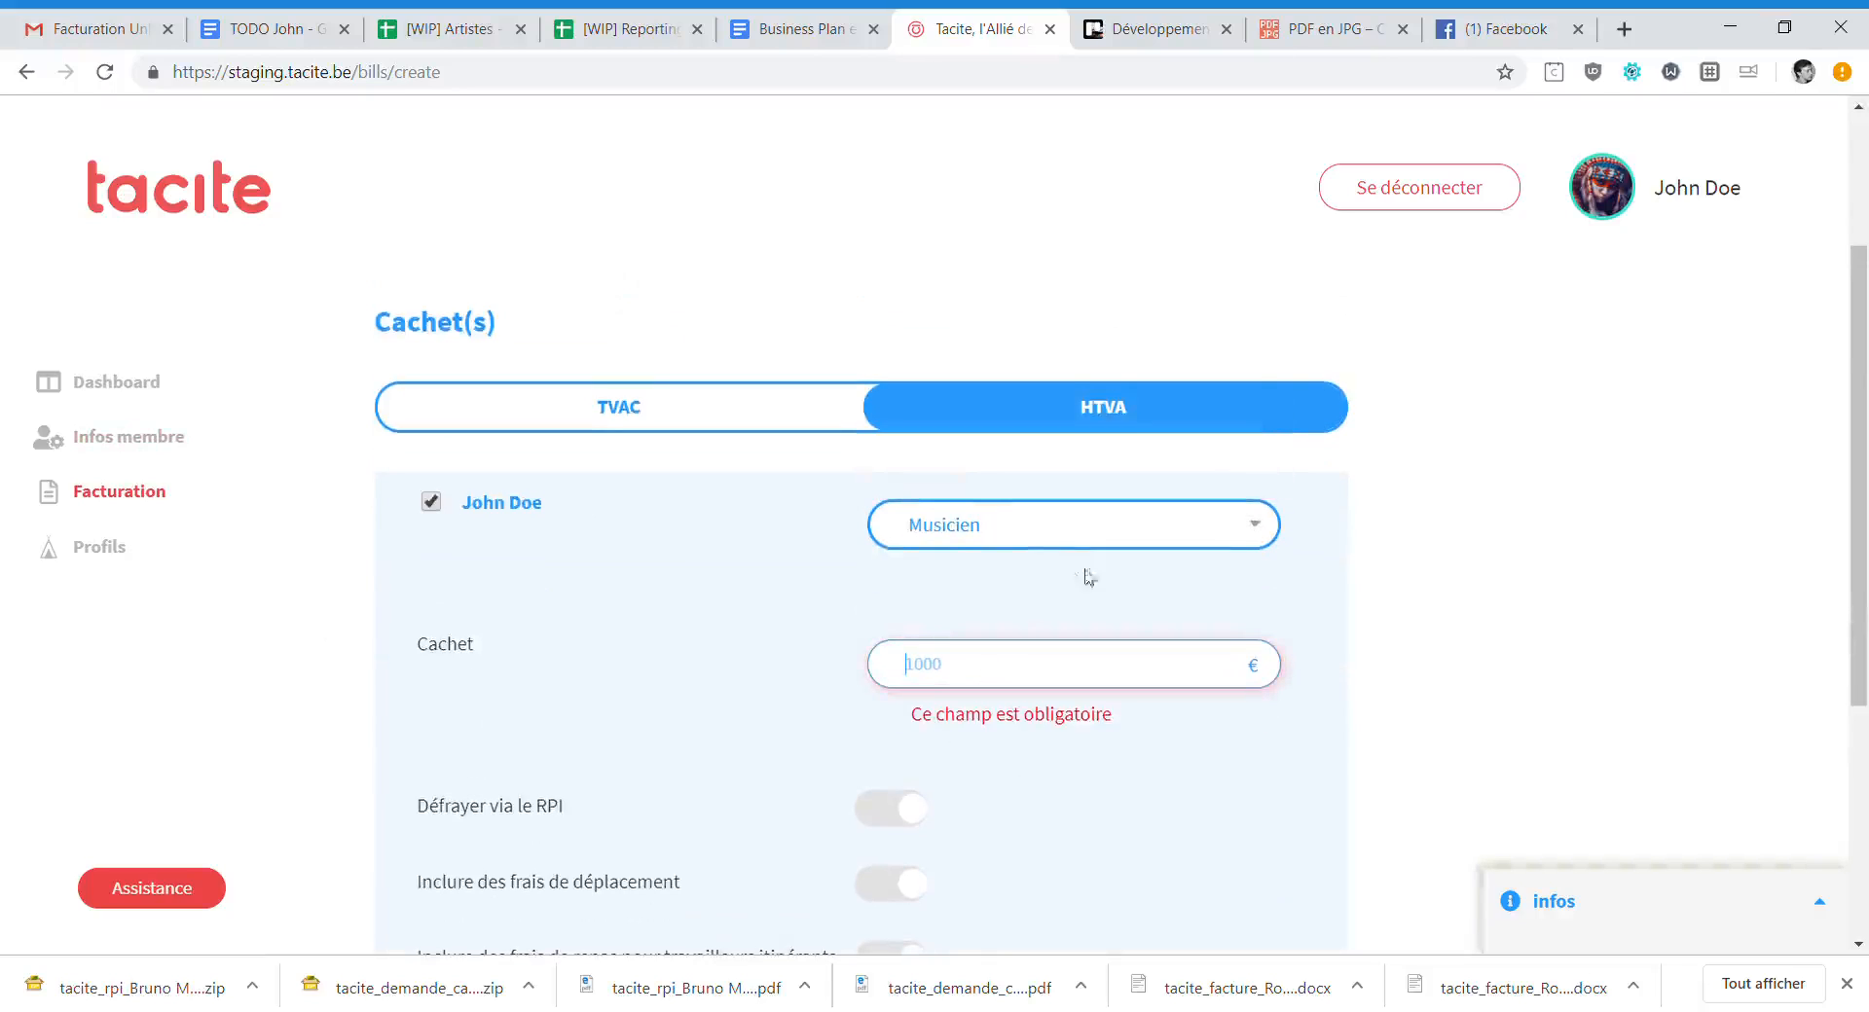
type("2000")
Include travel expenses for the performer and continue to the event details.
scroll(893, 788, "down", 3)
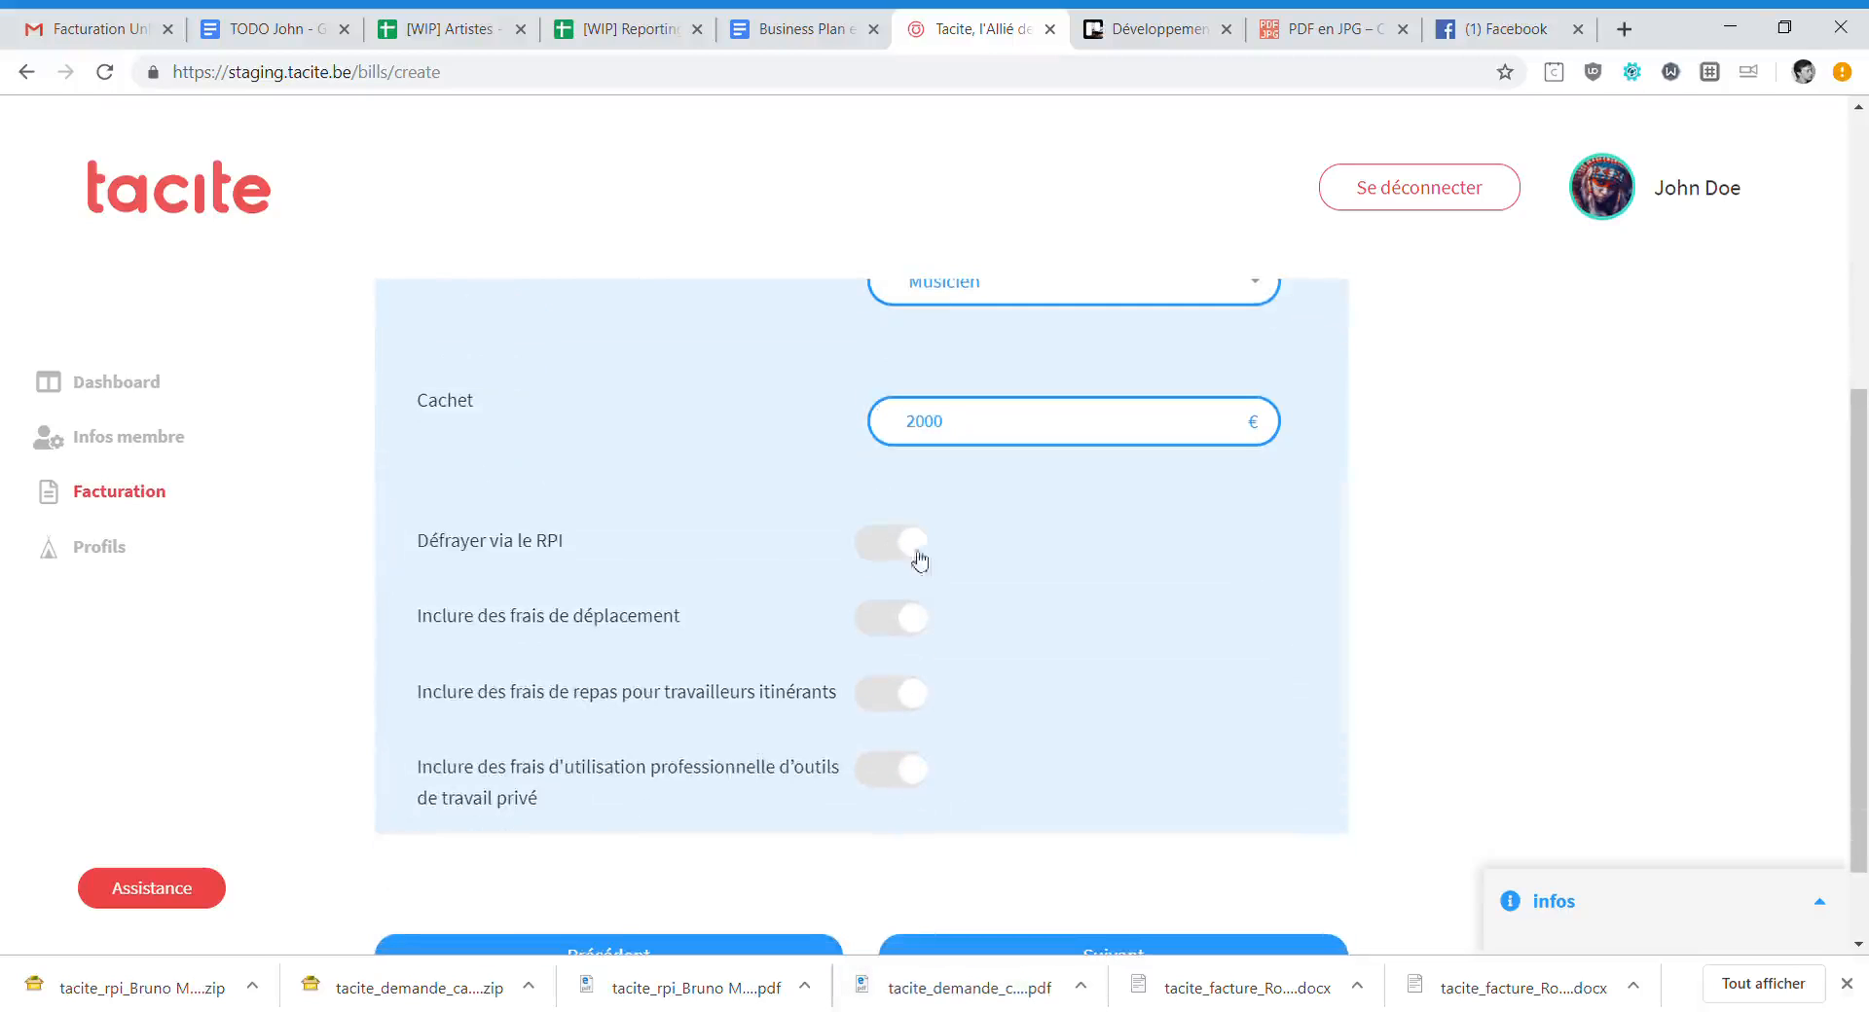
left_click(894, 623)
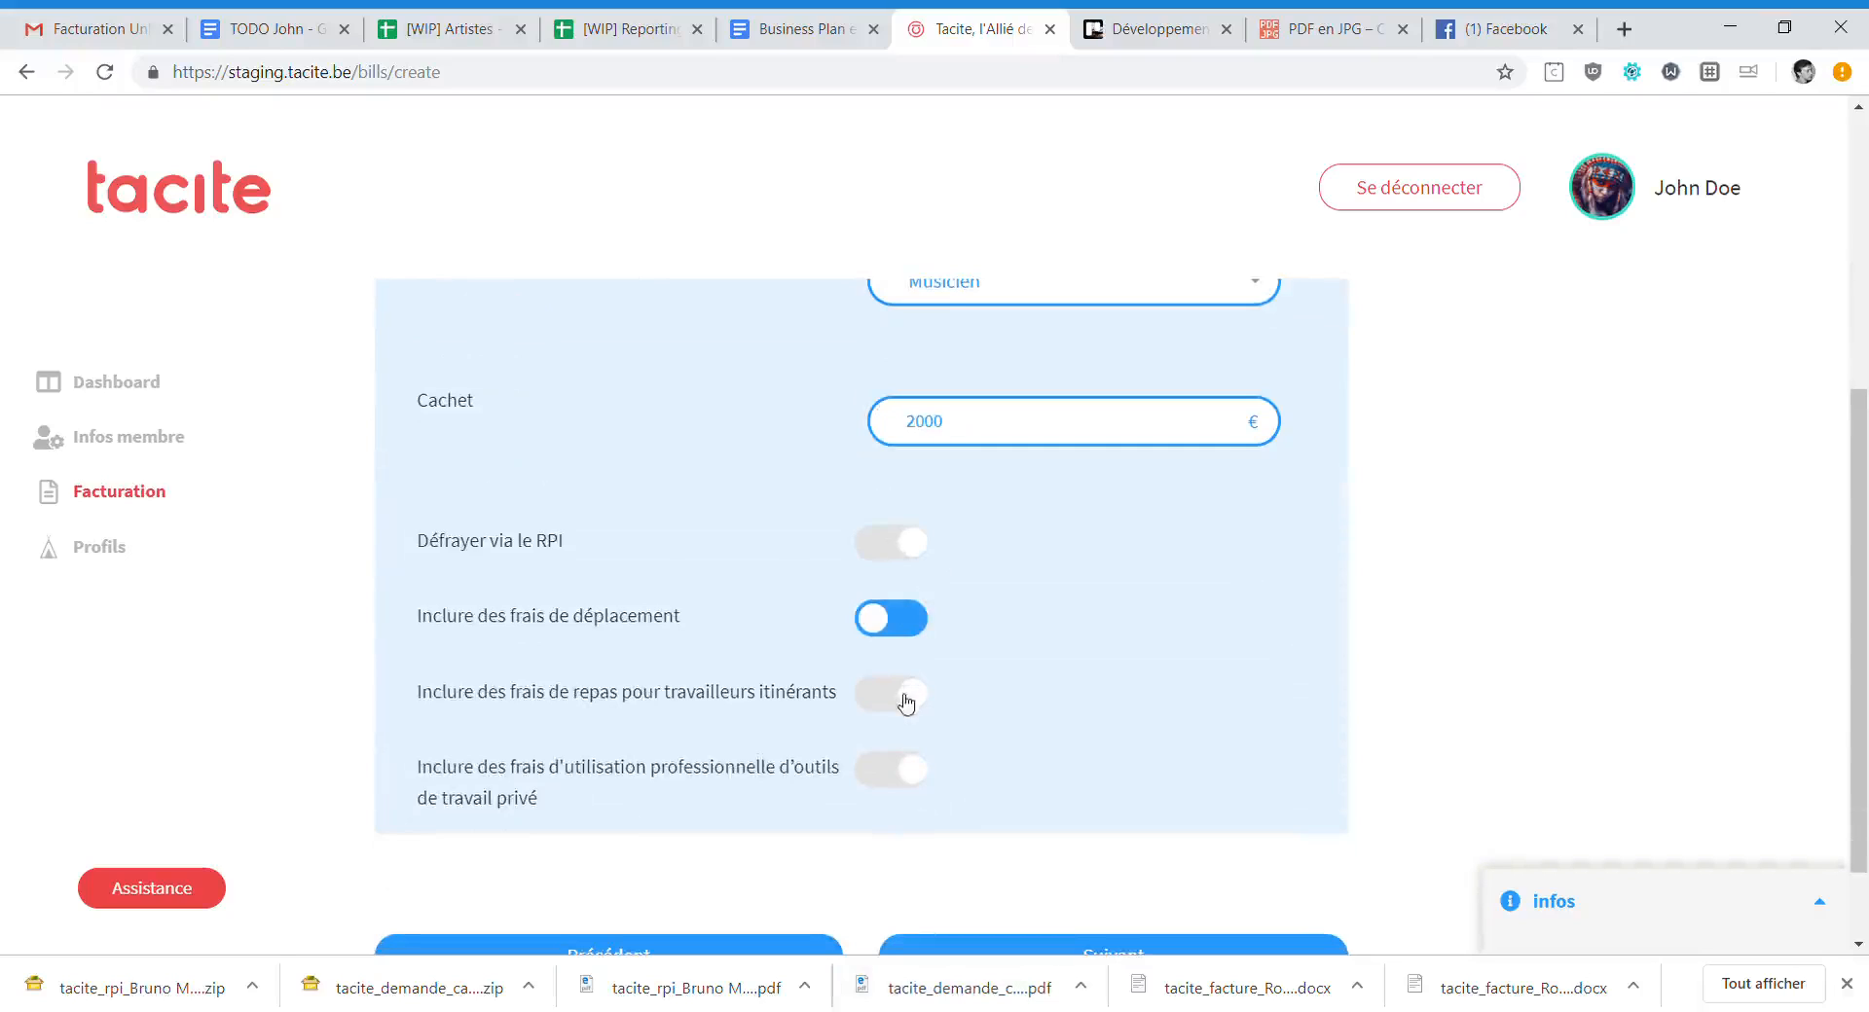
scroll(1082, 850, "down", 1)
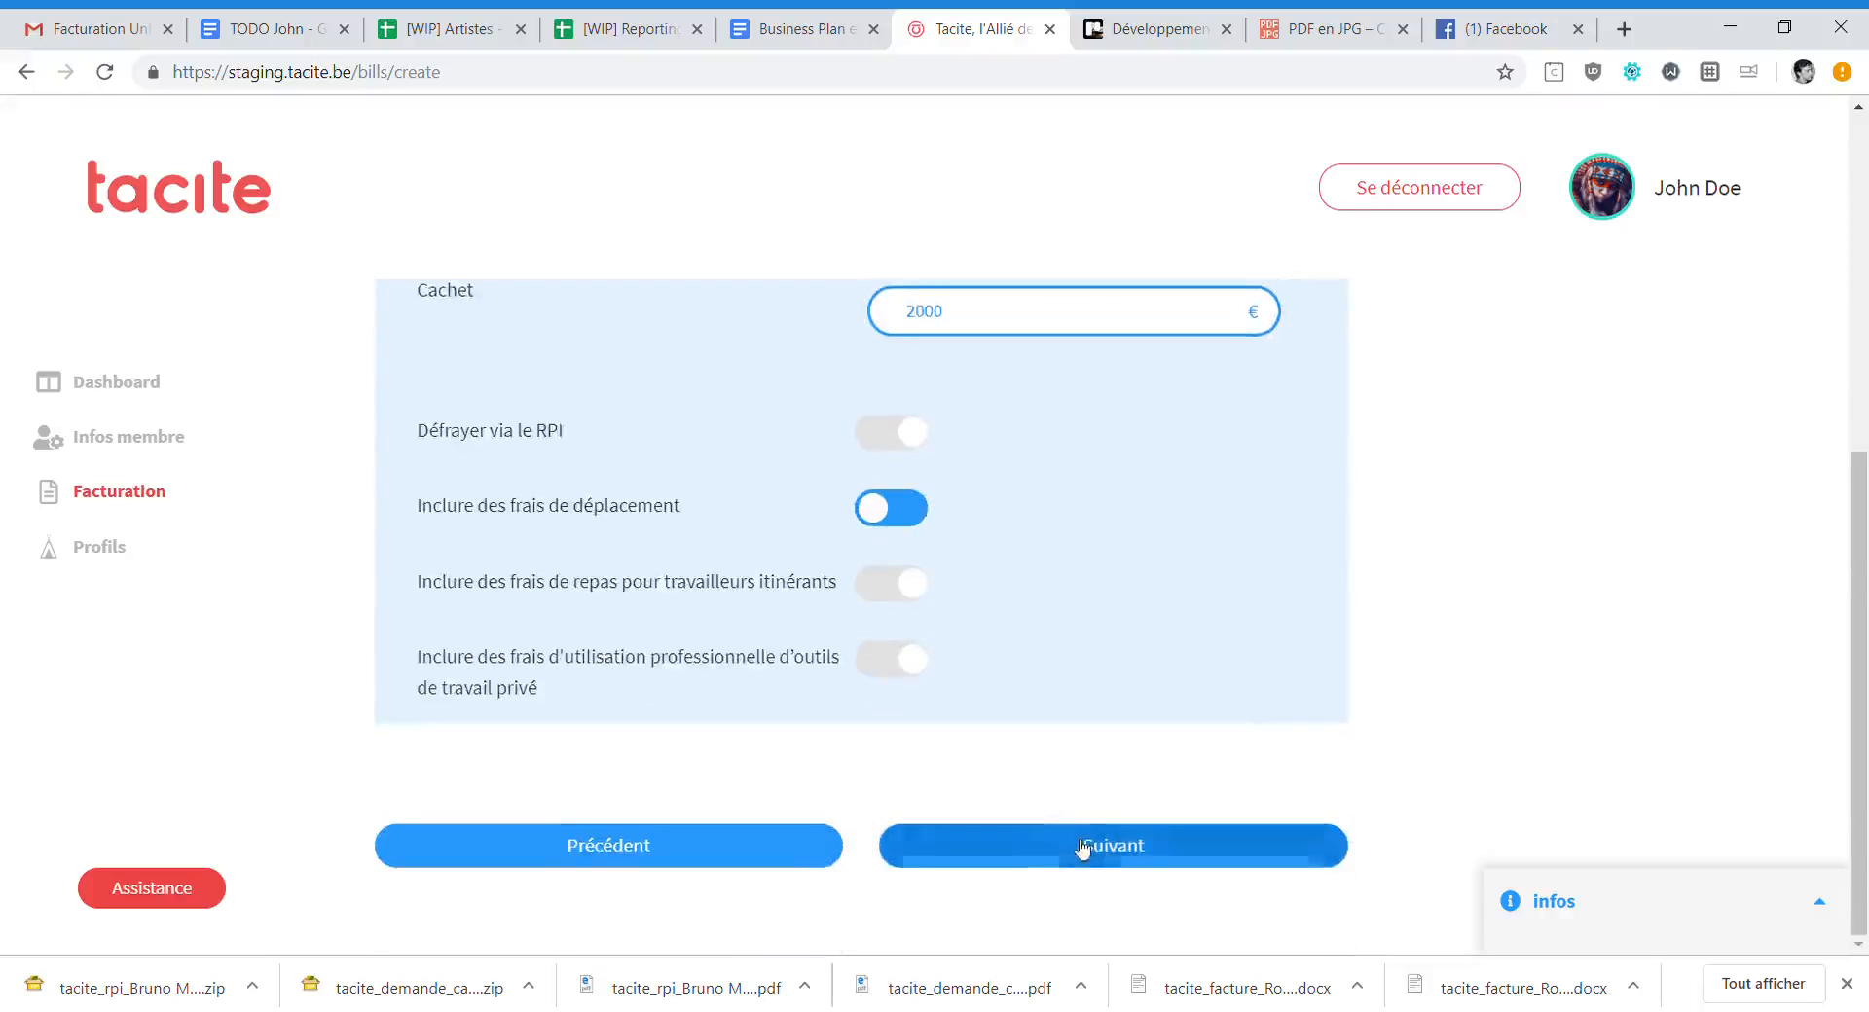
left_click(1083, 847)
Name the event Ardentes and fill in the event's address.
left_click(607, 545)
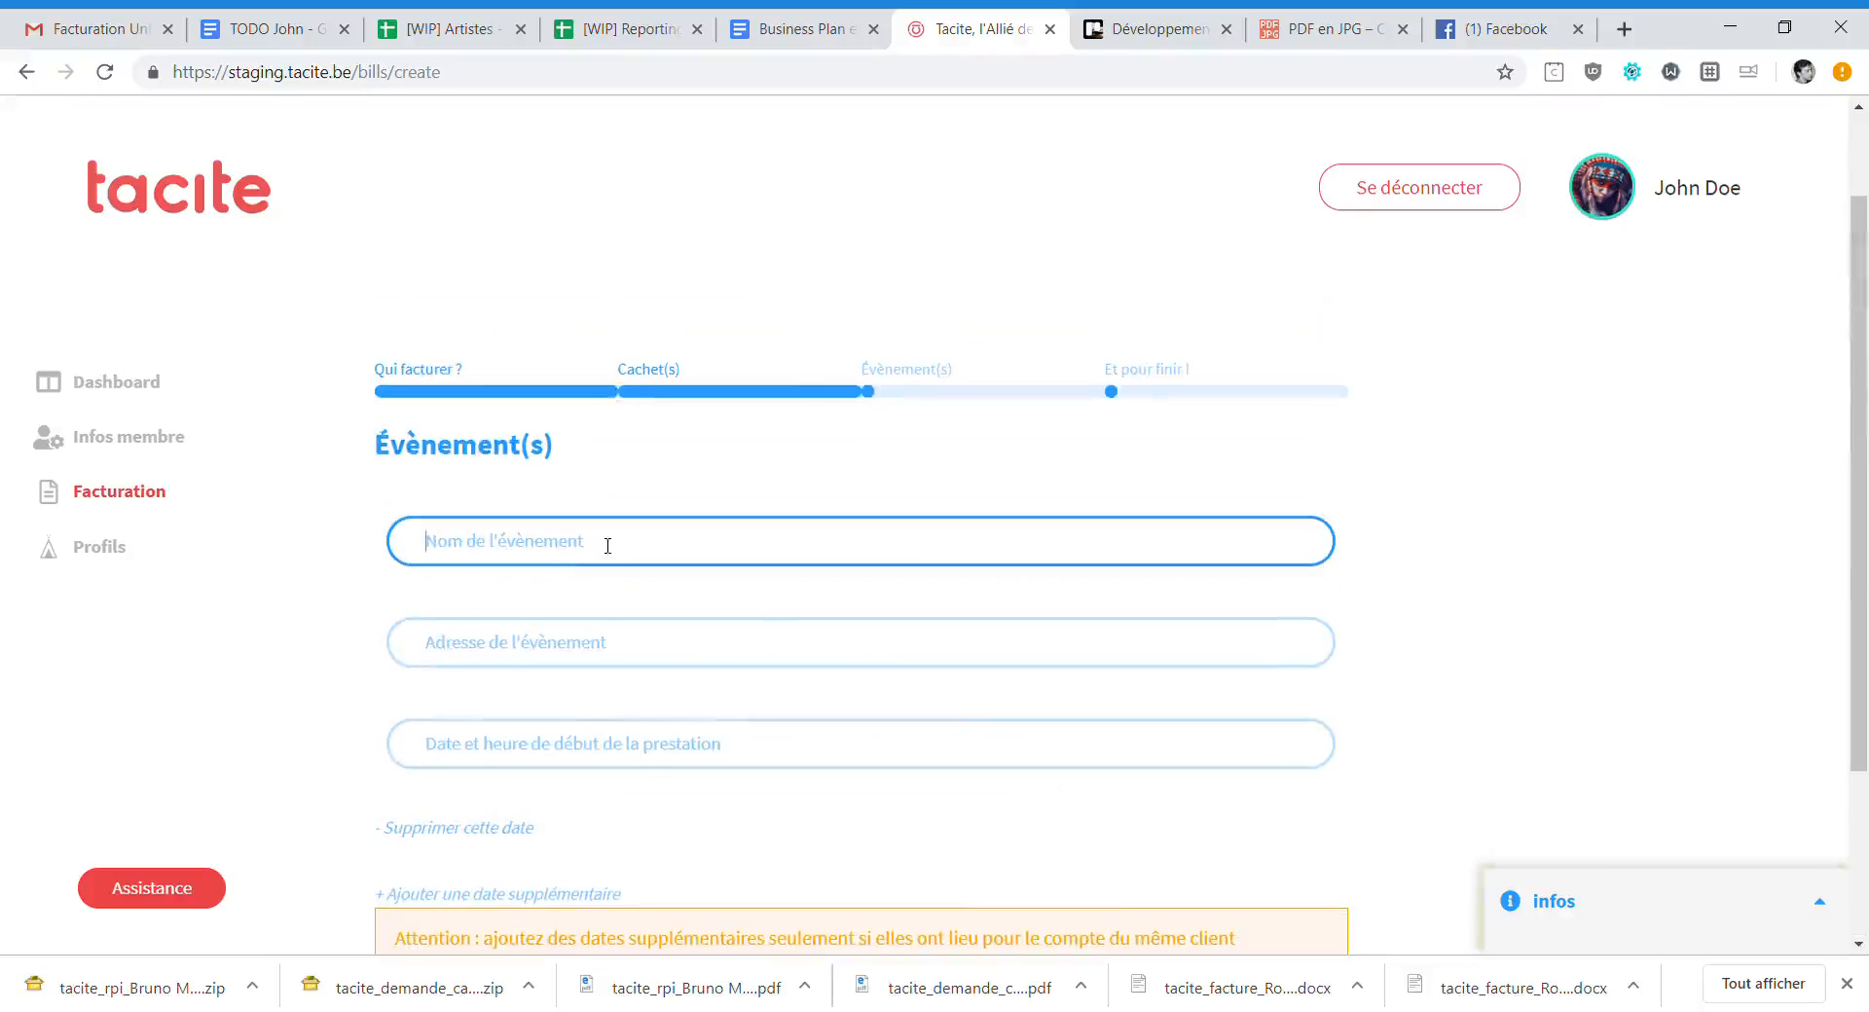
type("aRDENTE")
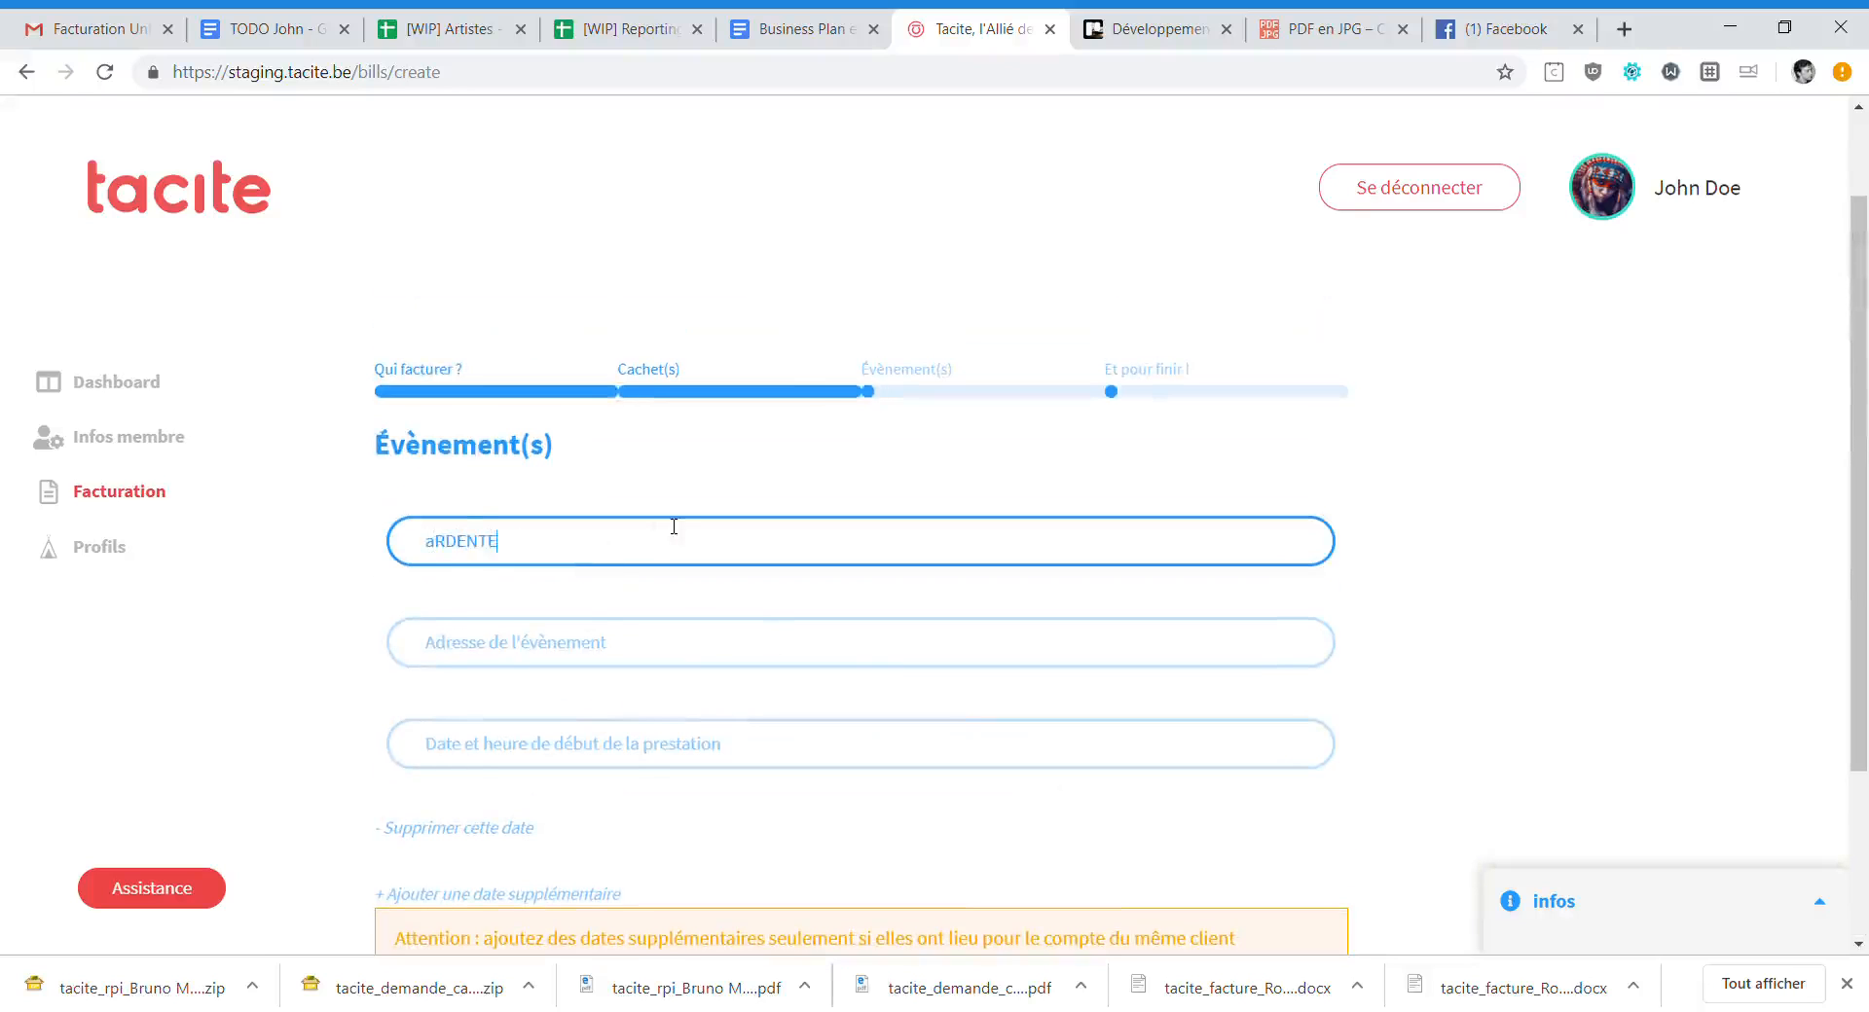
key("BackSpace")
key("BackSpace")
key("BackSpace")
key("BackSpace")
key("BackSpace")
key("Return")
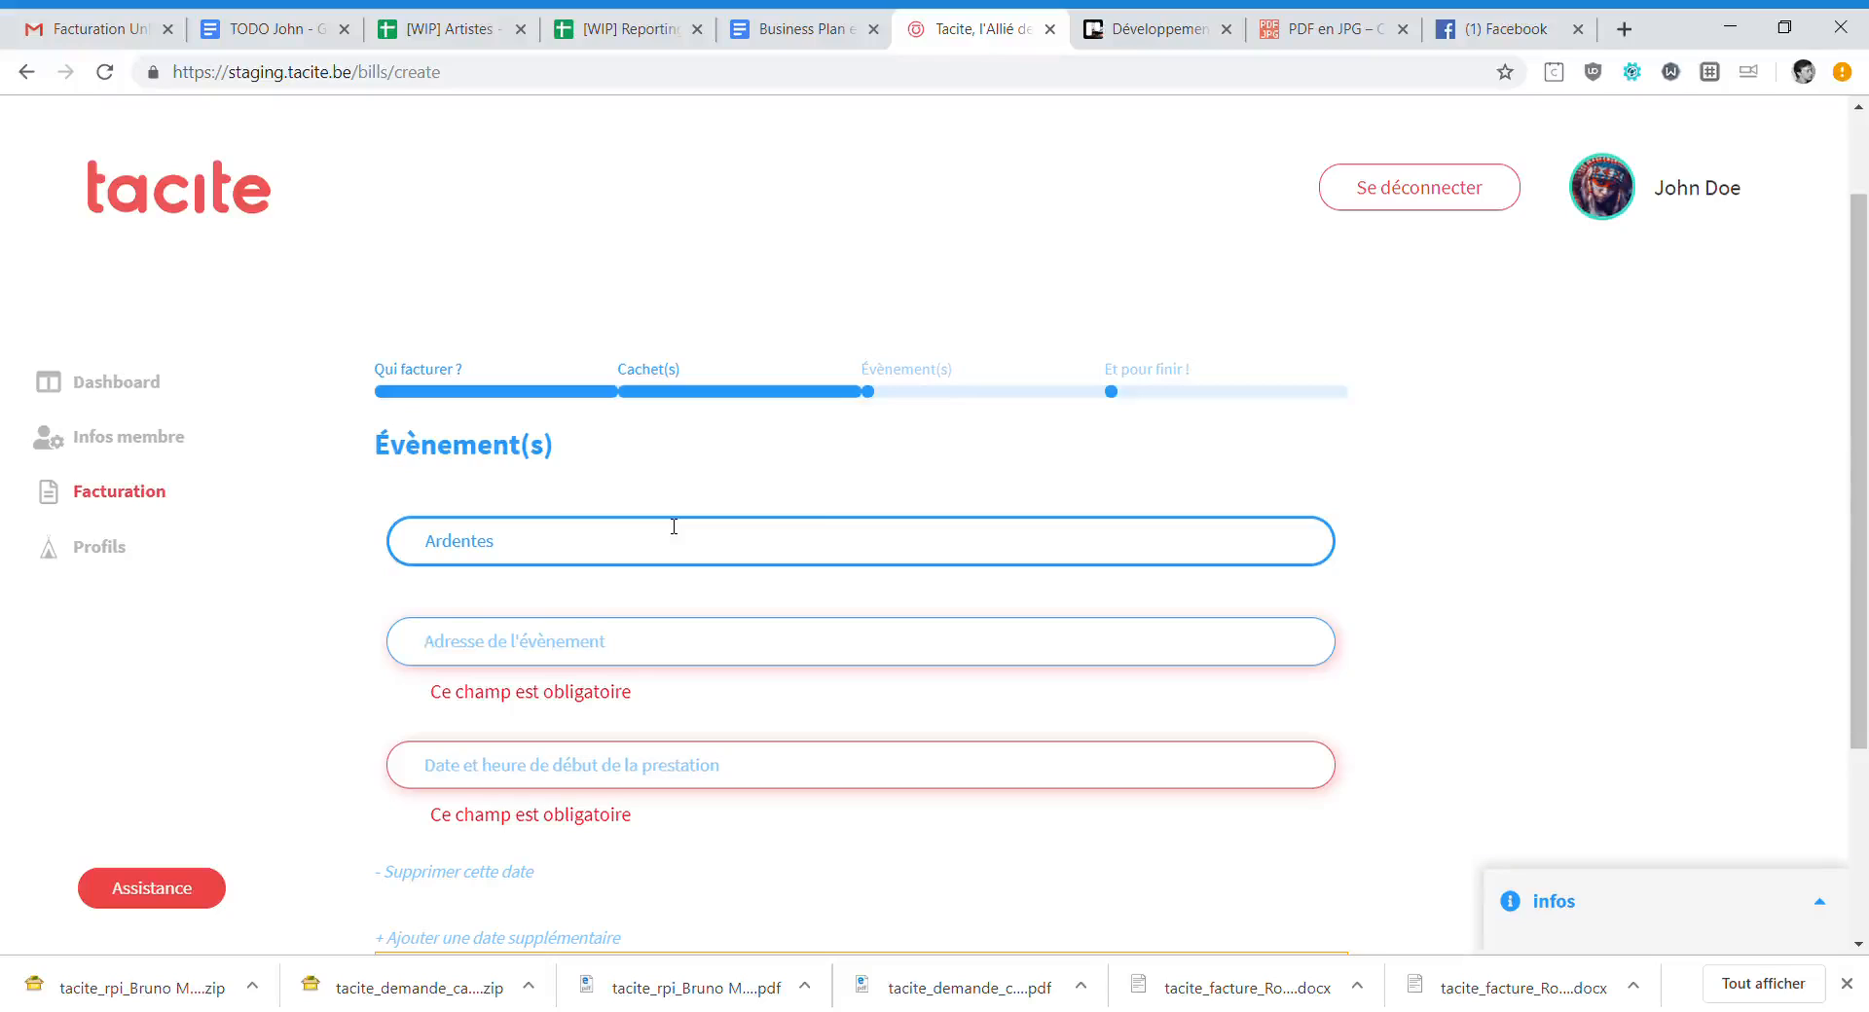
type("Quai Coronmeuse 4000 Liège")
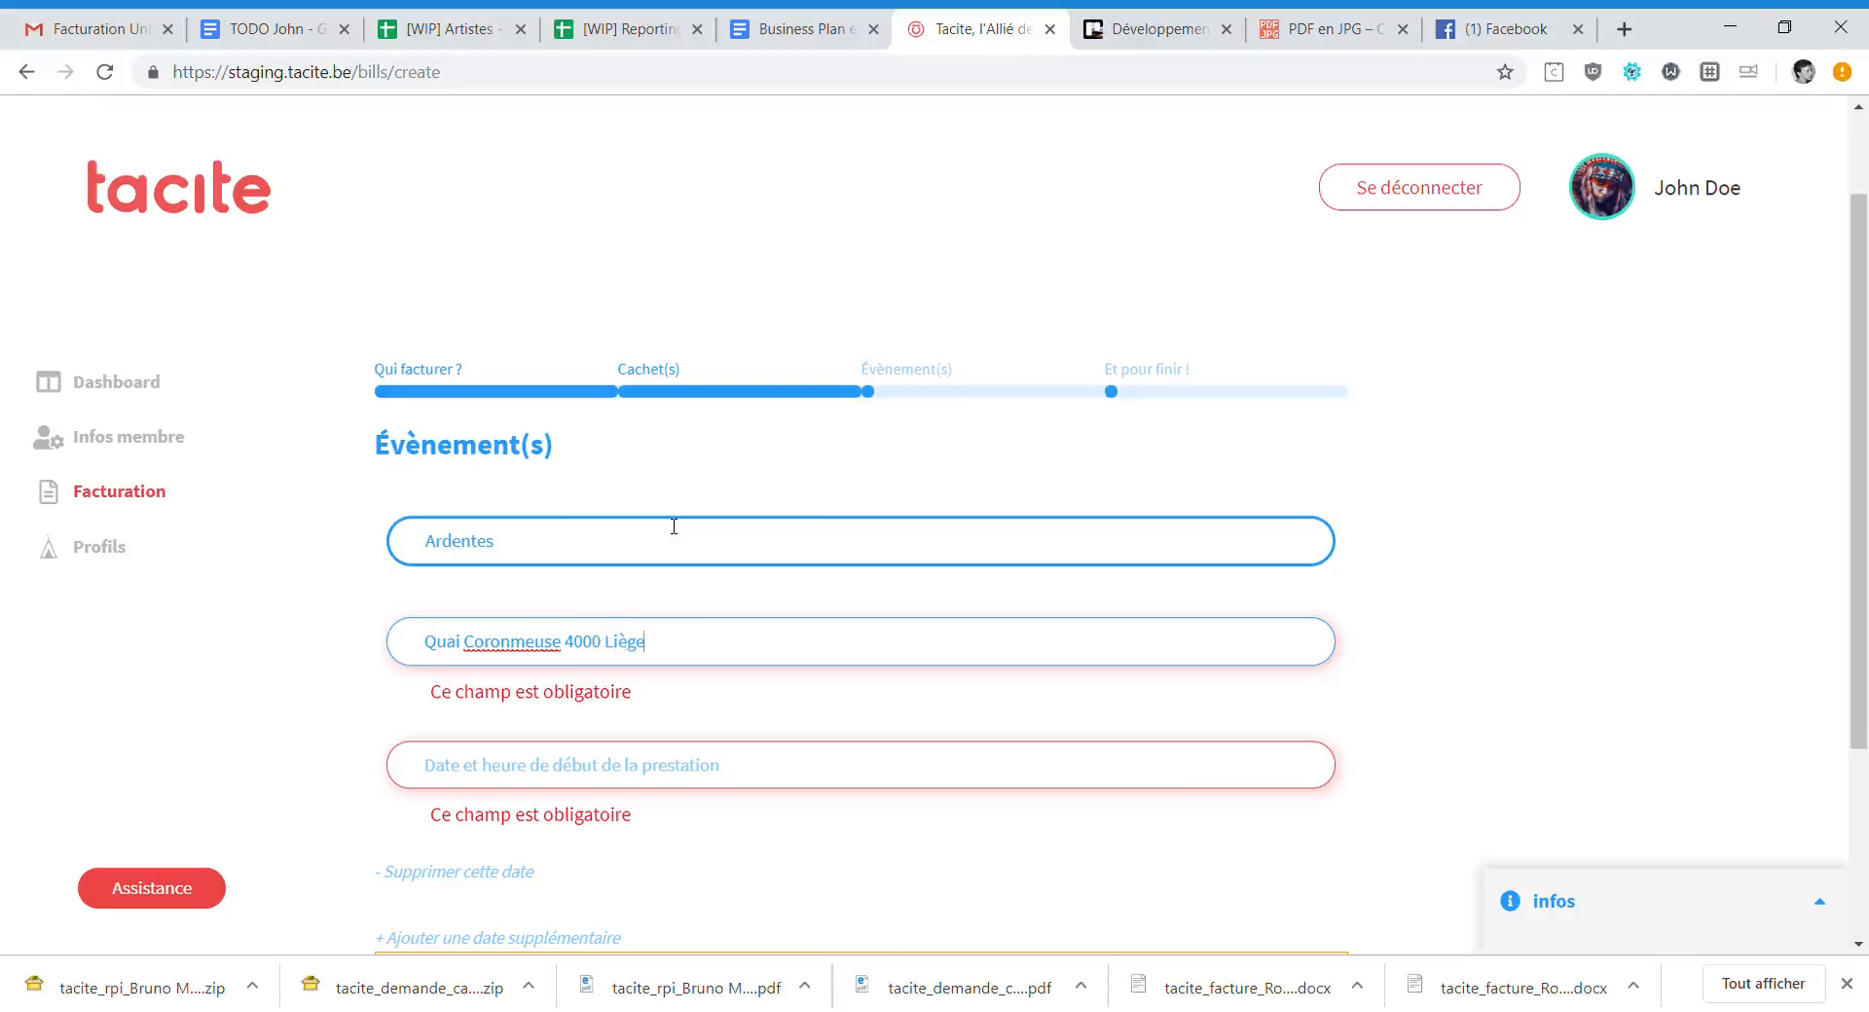
Set the performance's start date to 5 July 2019.
scroll(674, 527, "down", 3)
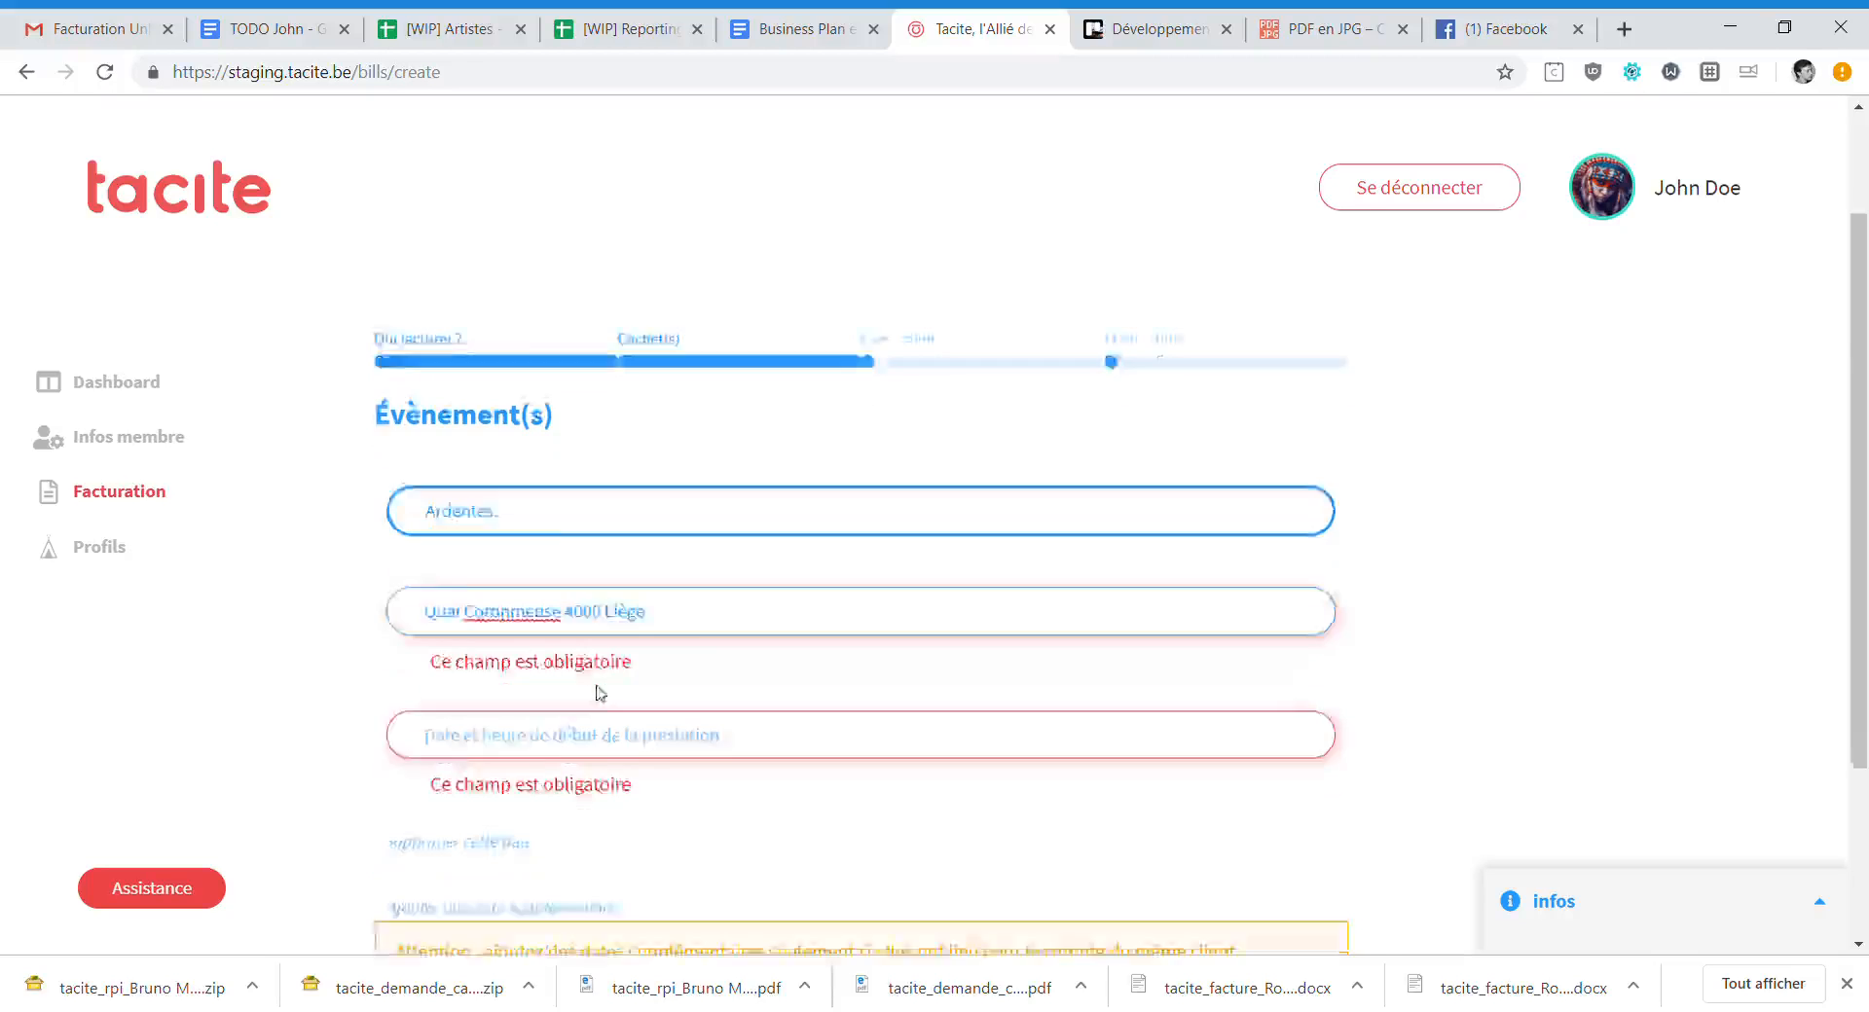
left_click(548, 522)
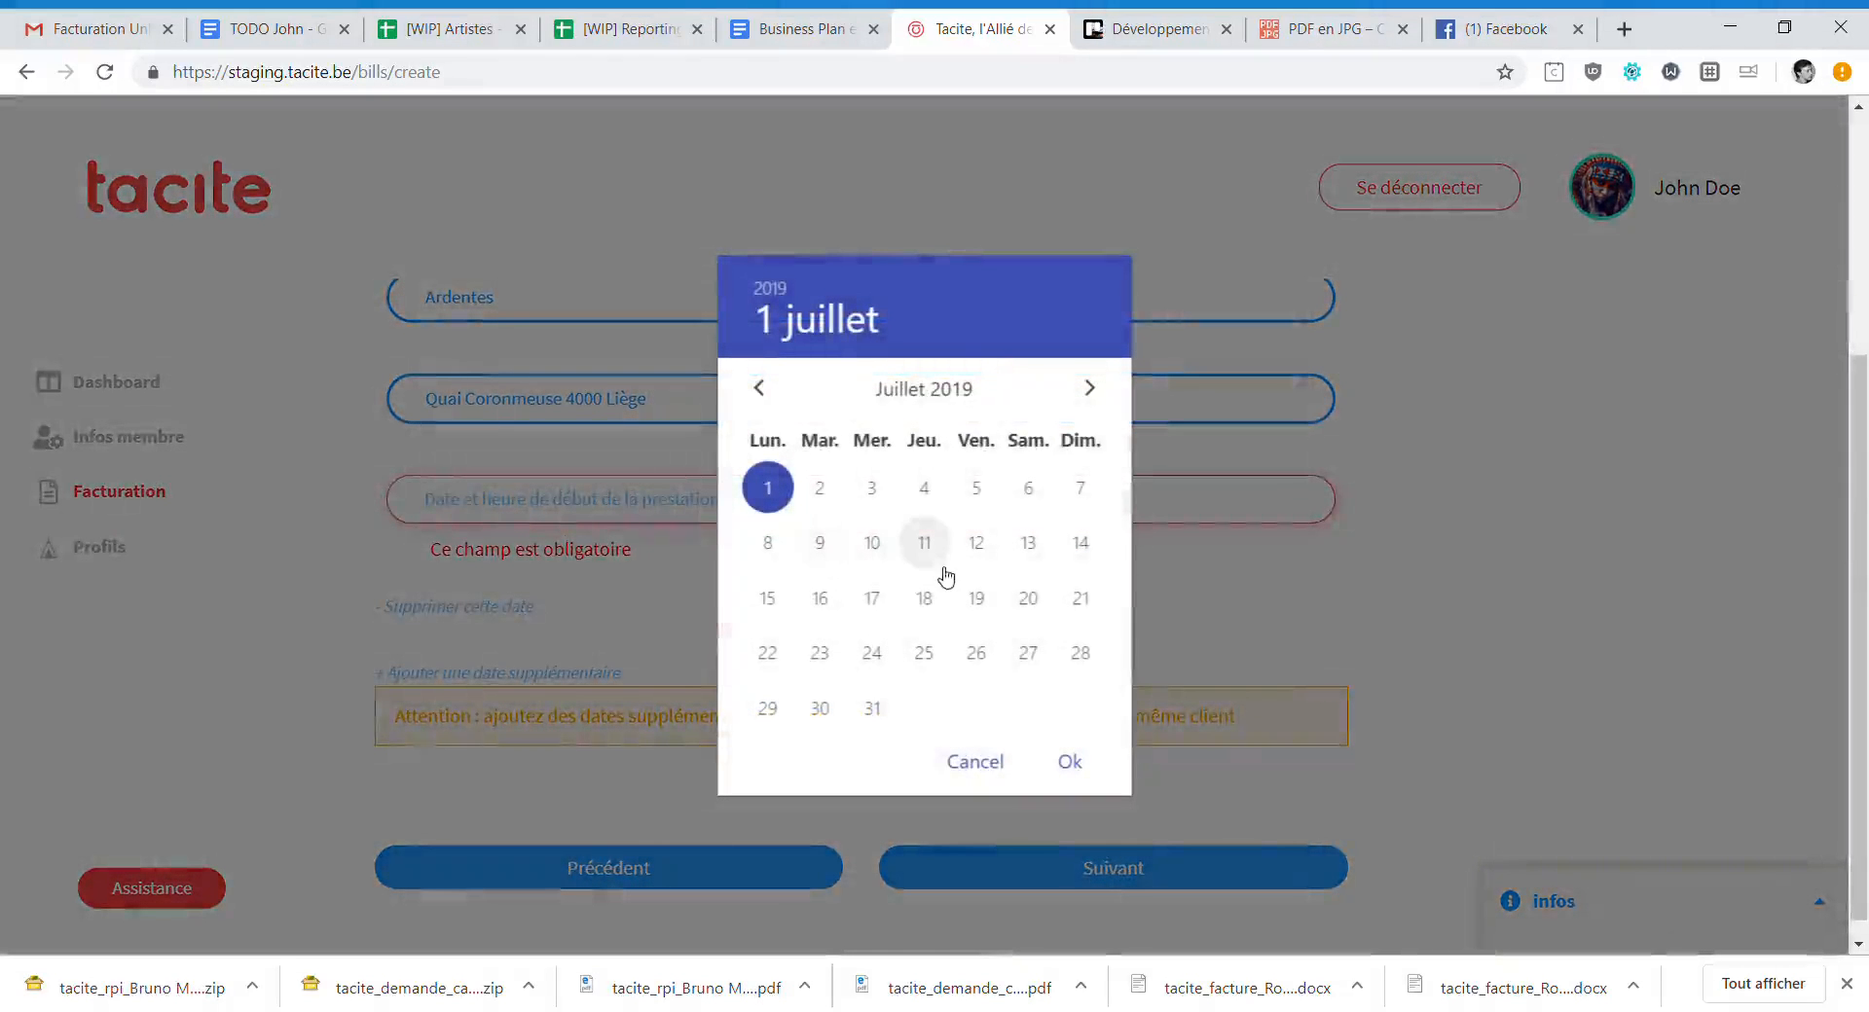
left_click(976, 487)
left_click(1070, 761)
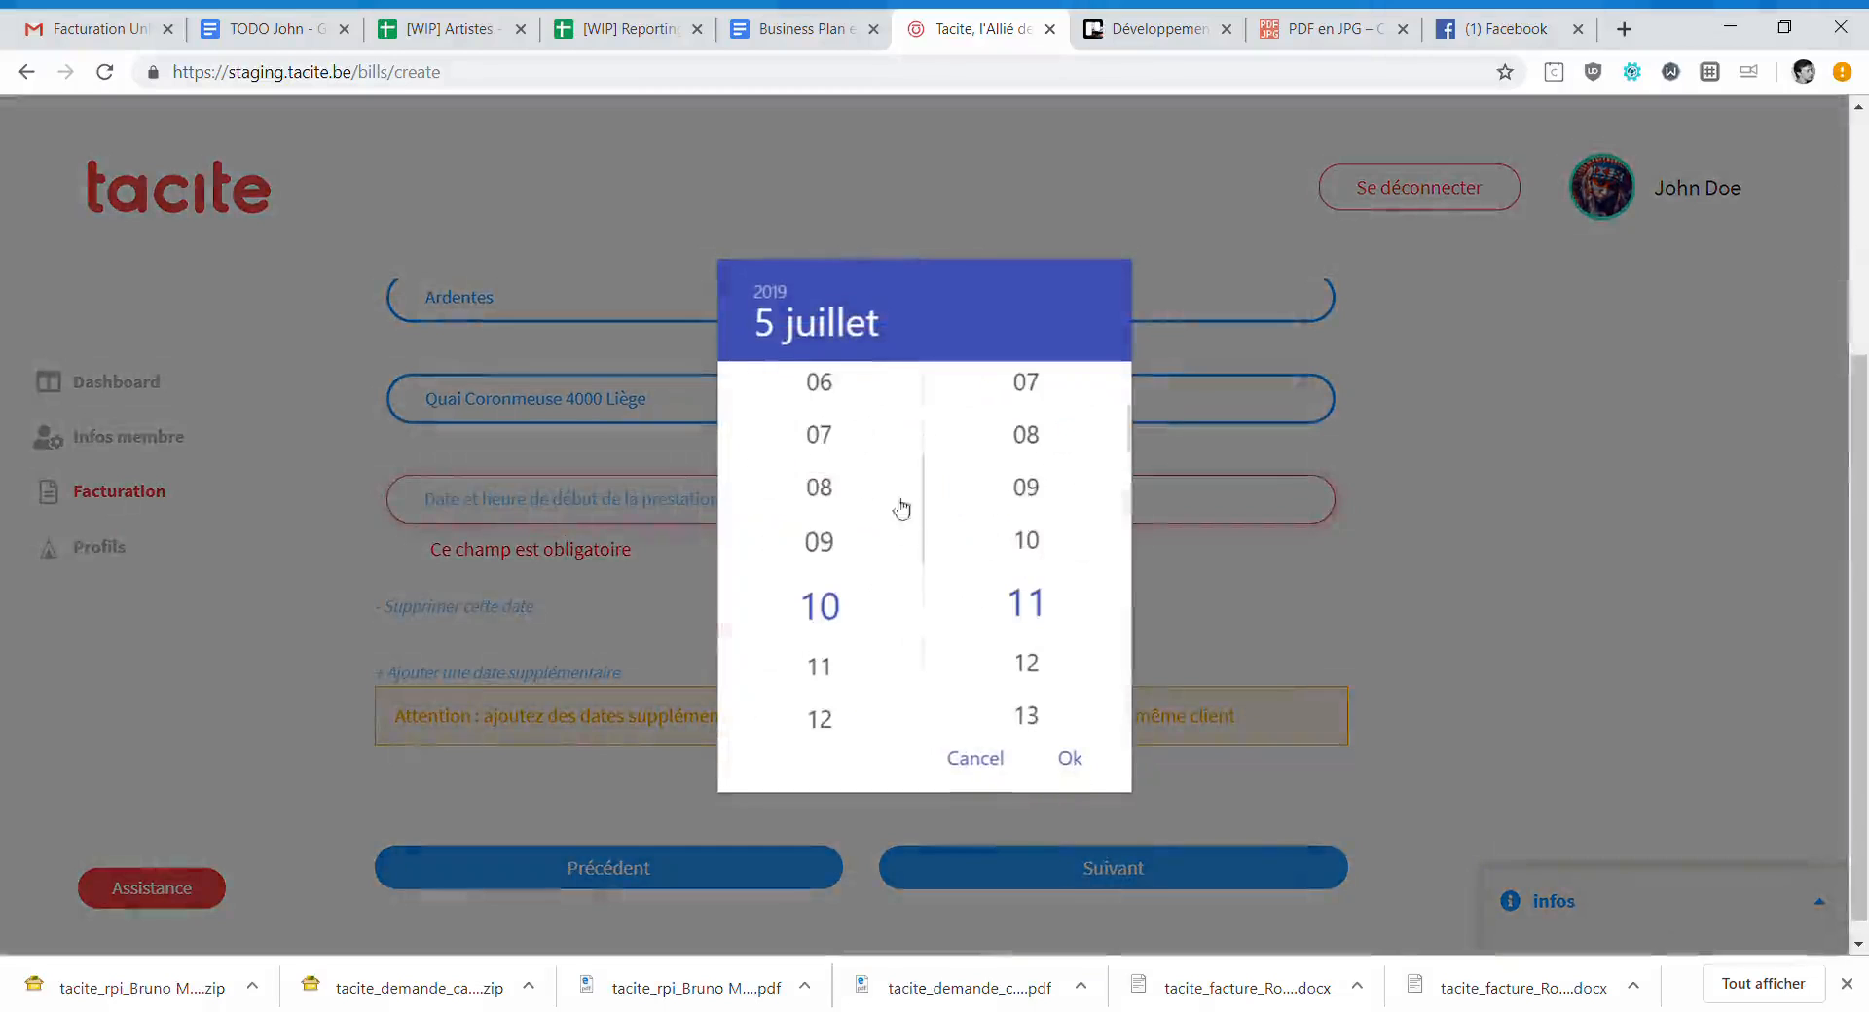
Set the performance's start time to 18:30 and continue to the final billing section.
scroll(855, 652, "down", 3)
scroll(853, 628, "down", 3)
scroll(840, 610, "up", 3)
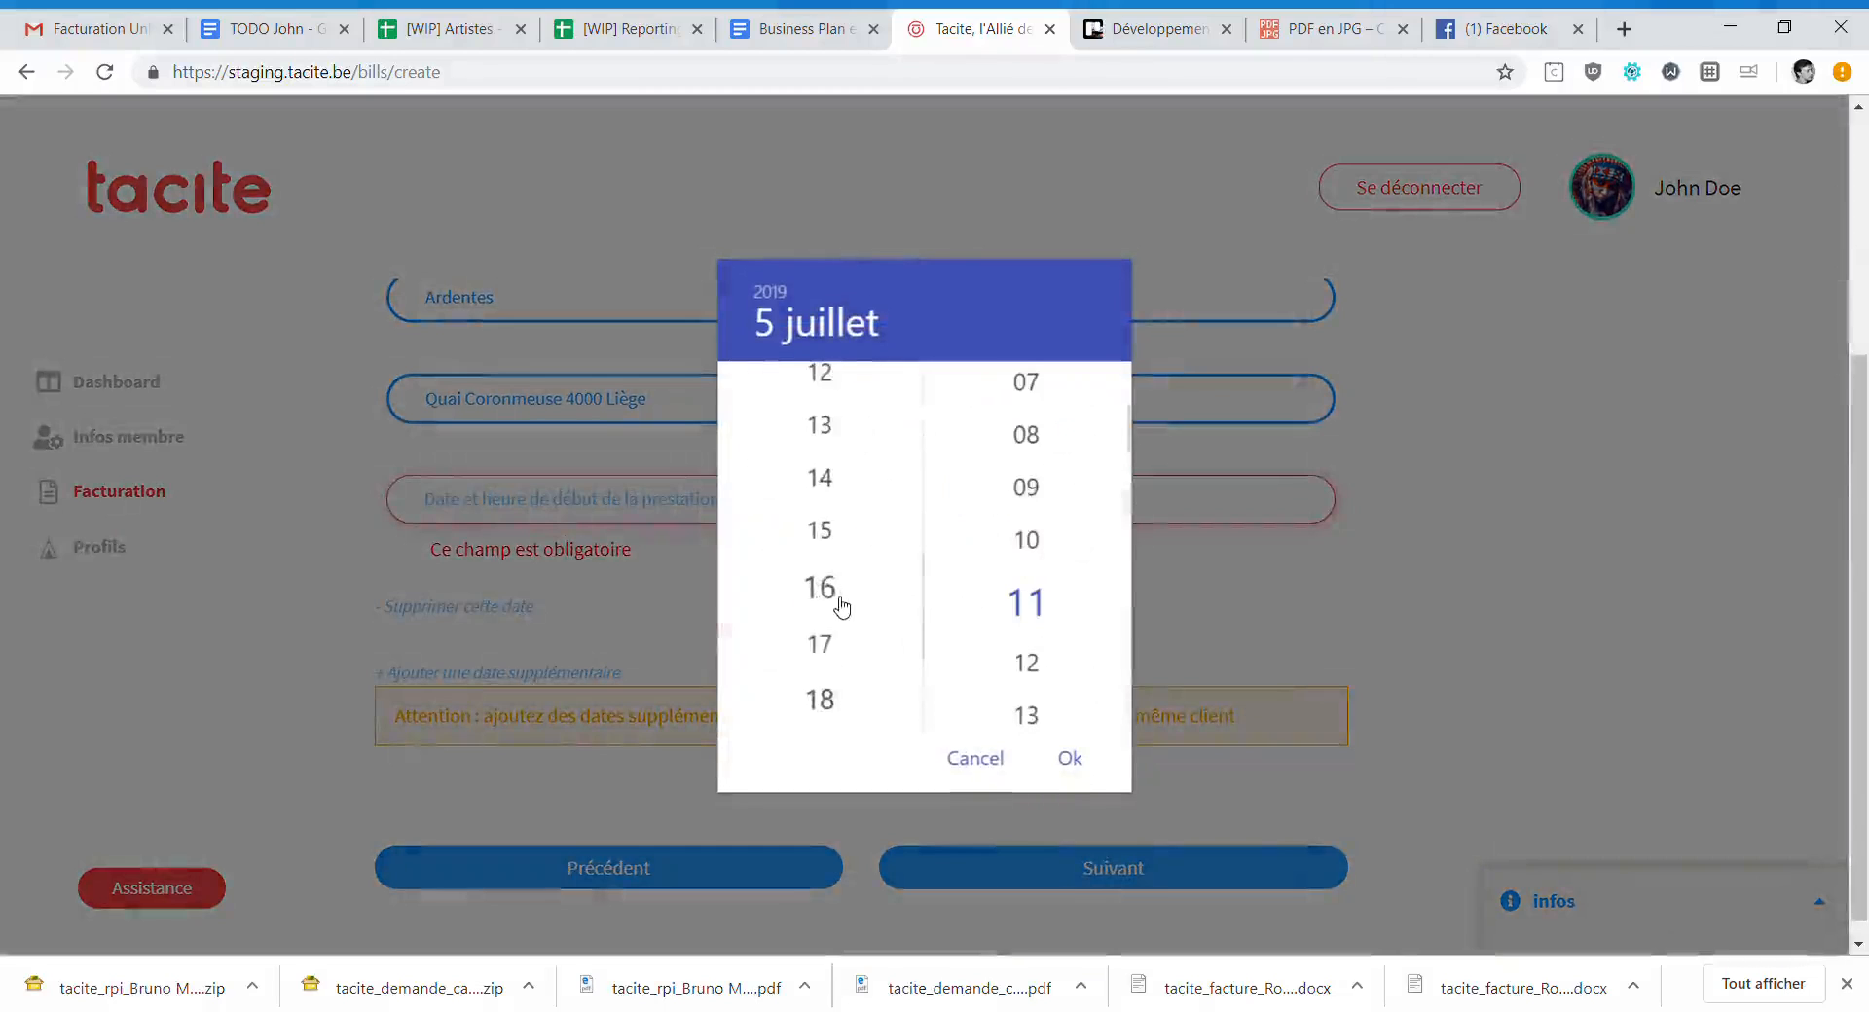
left_click(826, 707)
scroll(1038, 671, "down", 3)
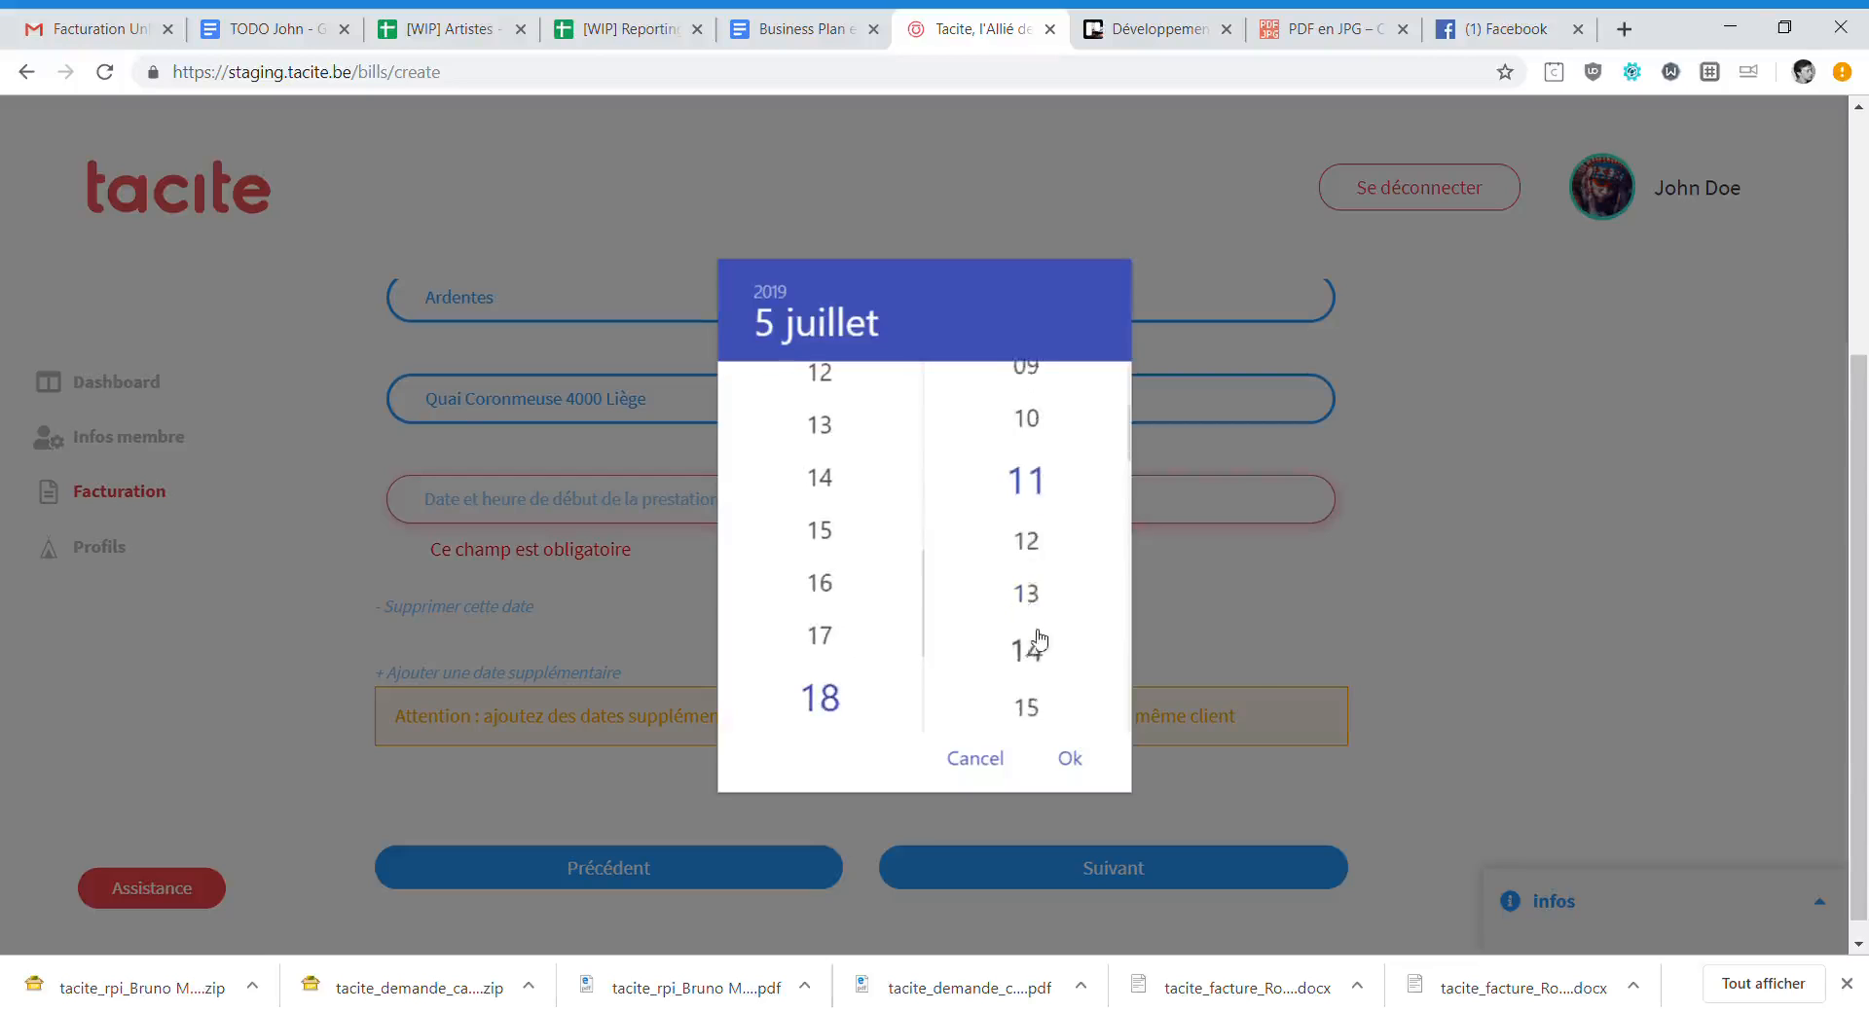
scroll(1038, 675, "down", 10)
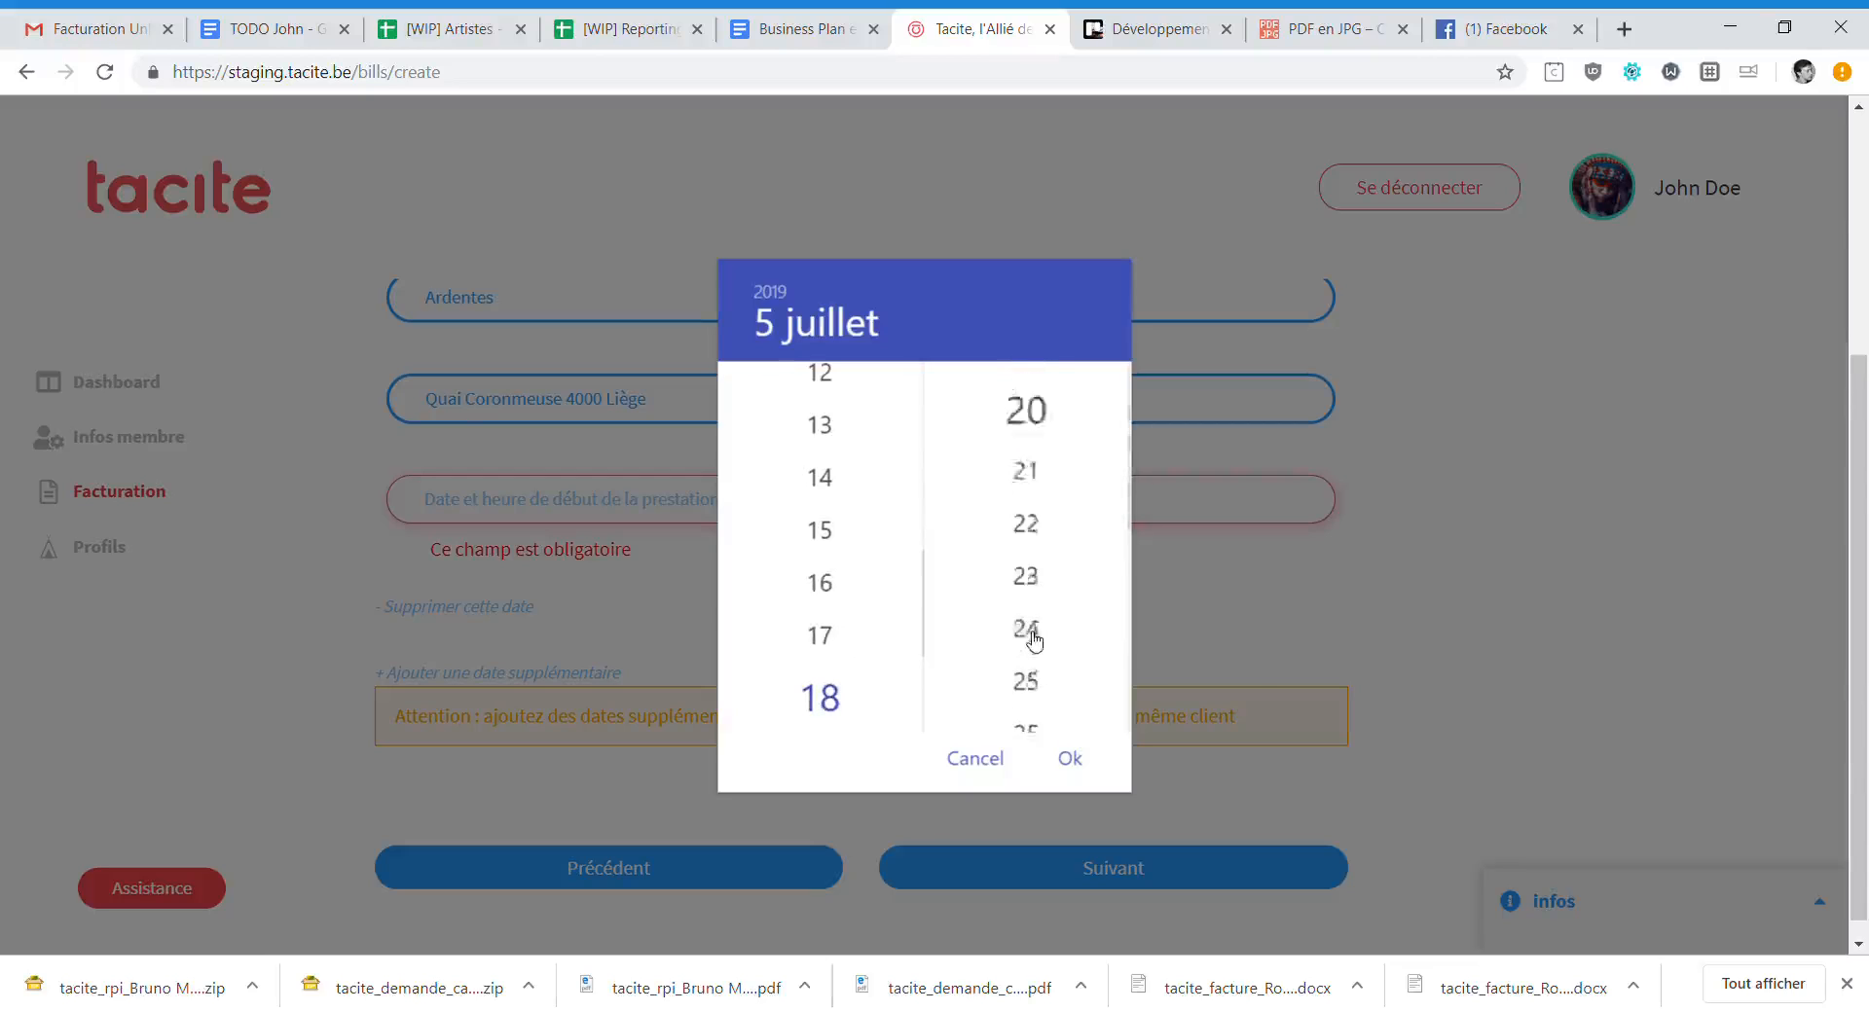
left_click(1030, 645)
left_click(1071, 758)
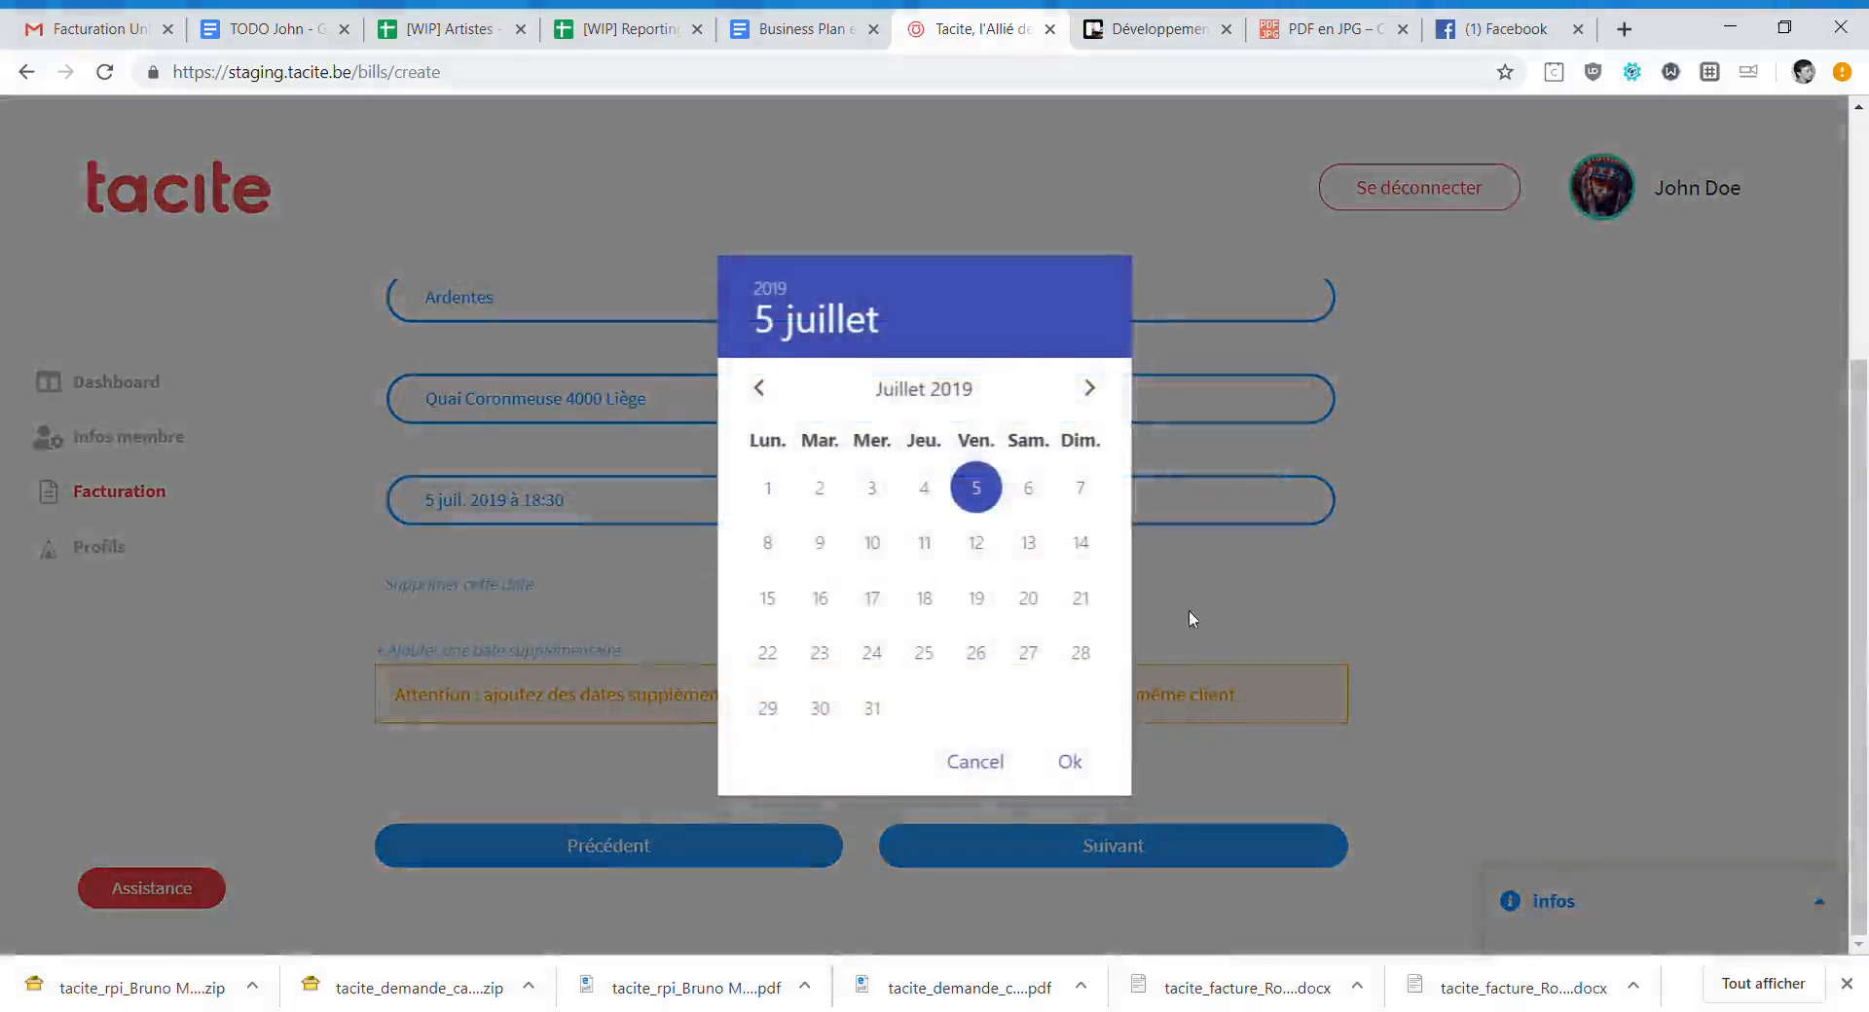
left_click(1190, 613)
left_click(1066, 825)
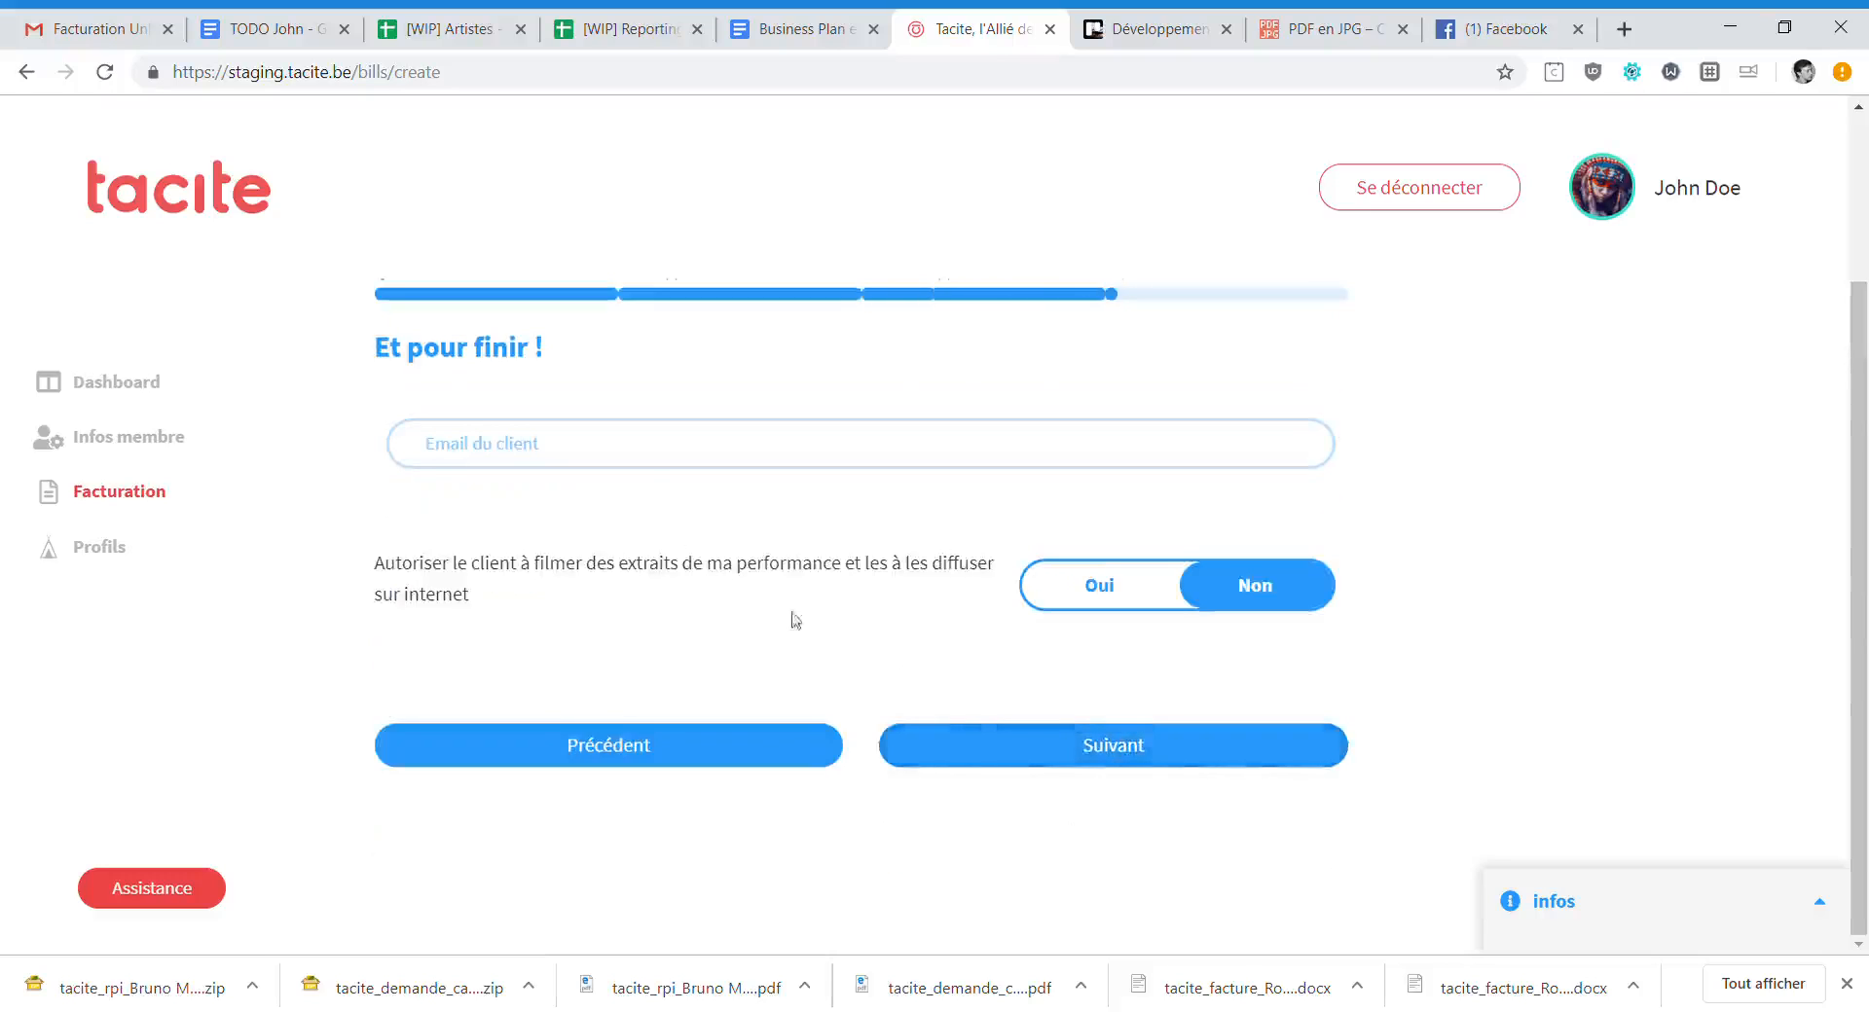
Fill in the client's e-mail address in the final billing section.
scroll(681, 632, "up", 1)
left_click(650, 585)
left_click(532, 630)
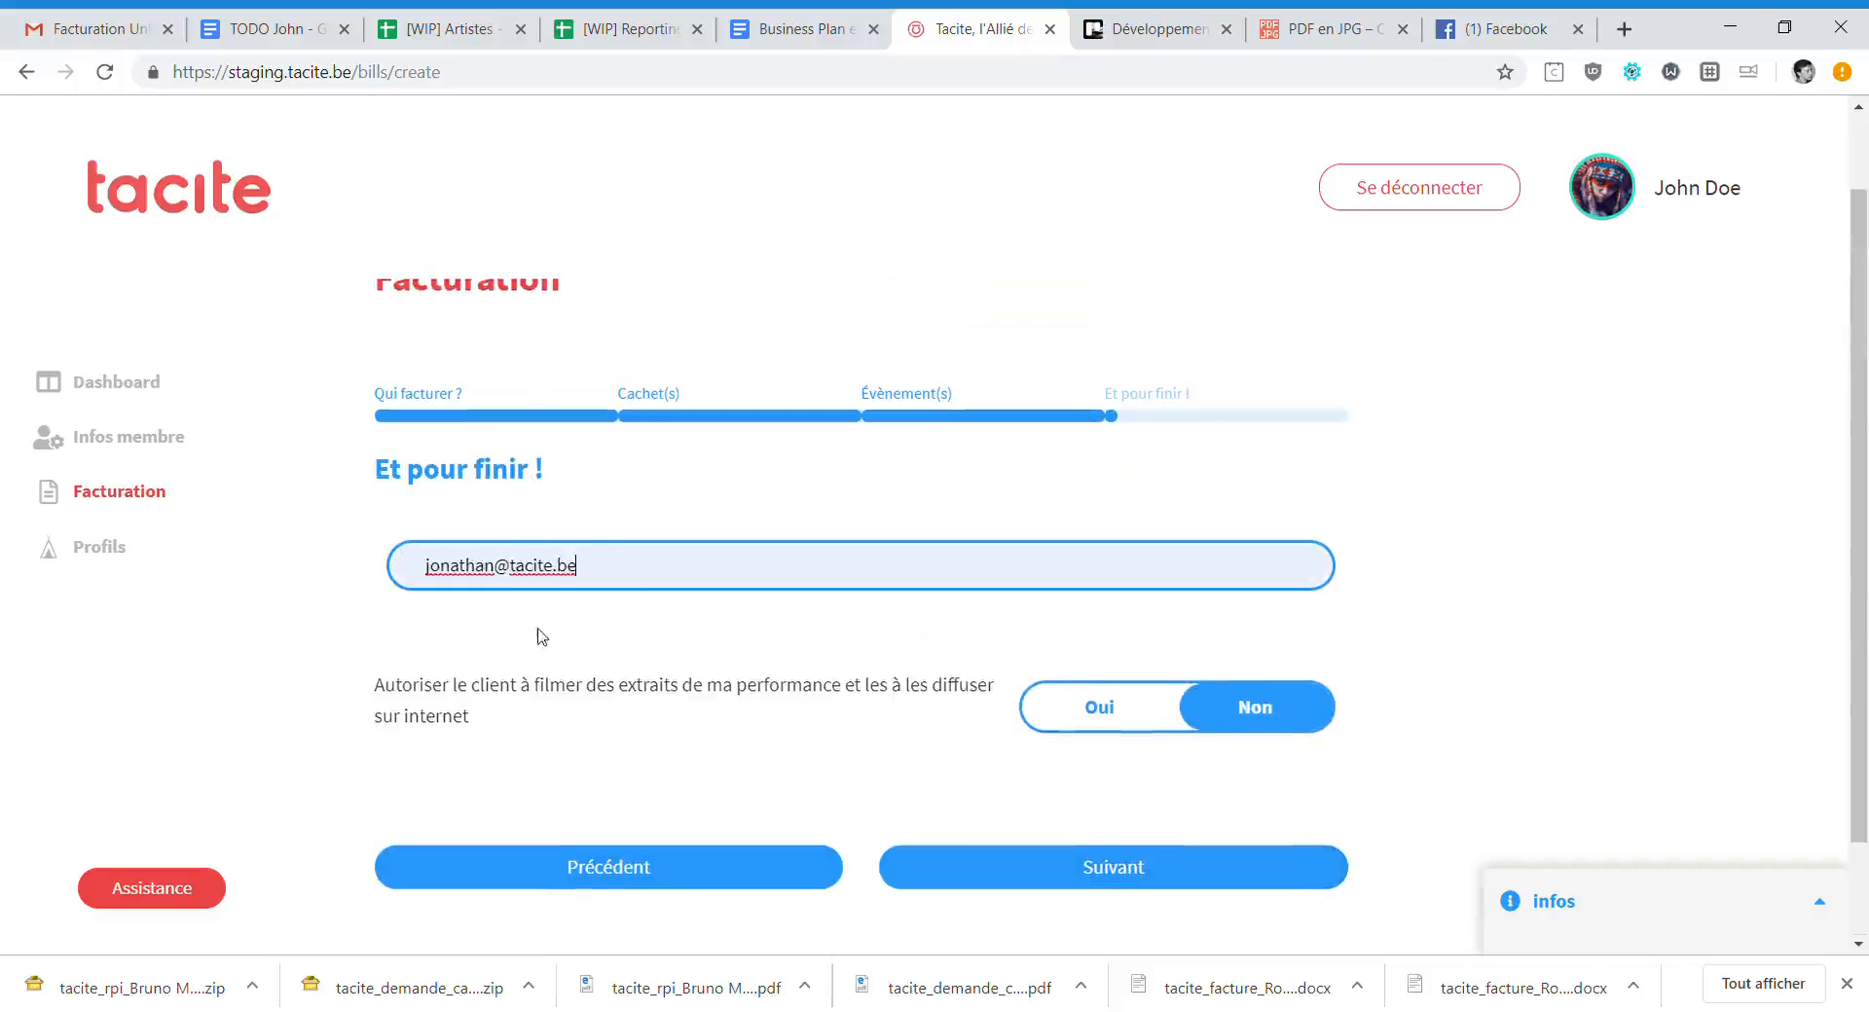
Allow the client to film and broadcast extracts of the performance, and set the split to 25% Droit and 75% Prestation.
left_click(1119, 721)
scroll(876, 681, "down", 1)
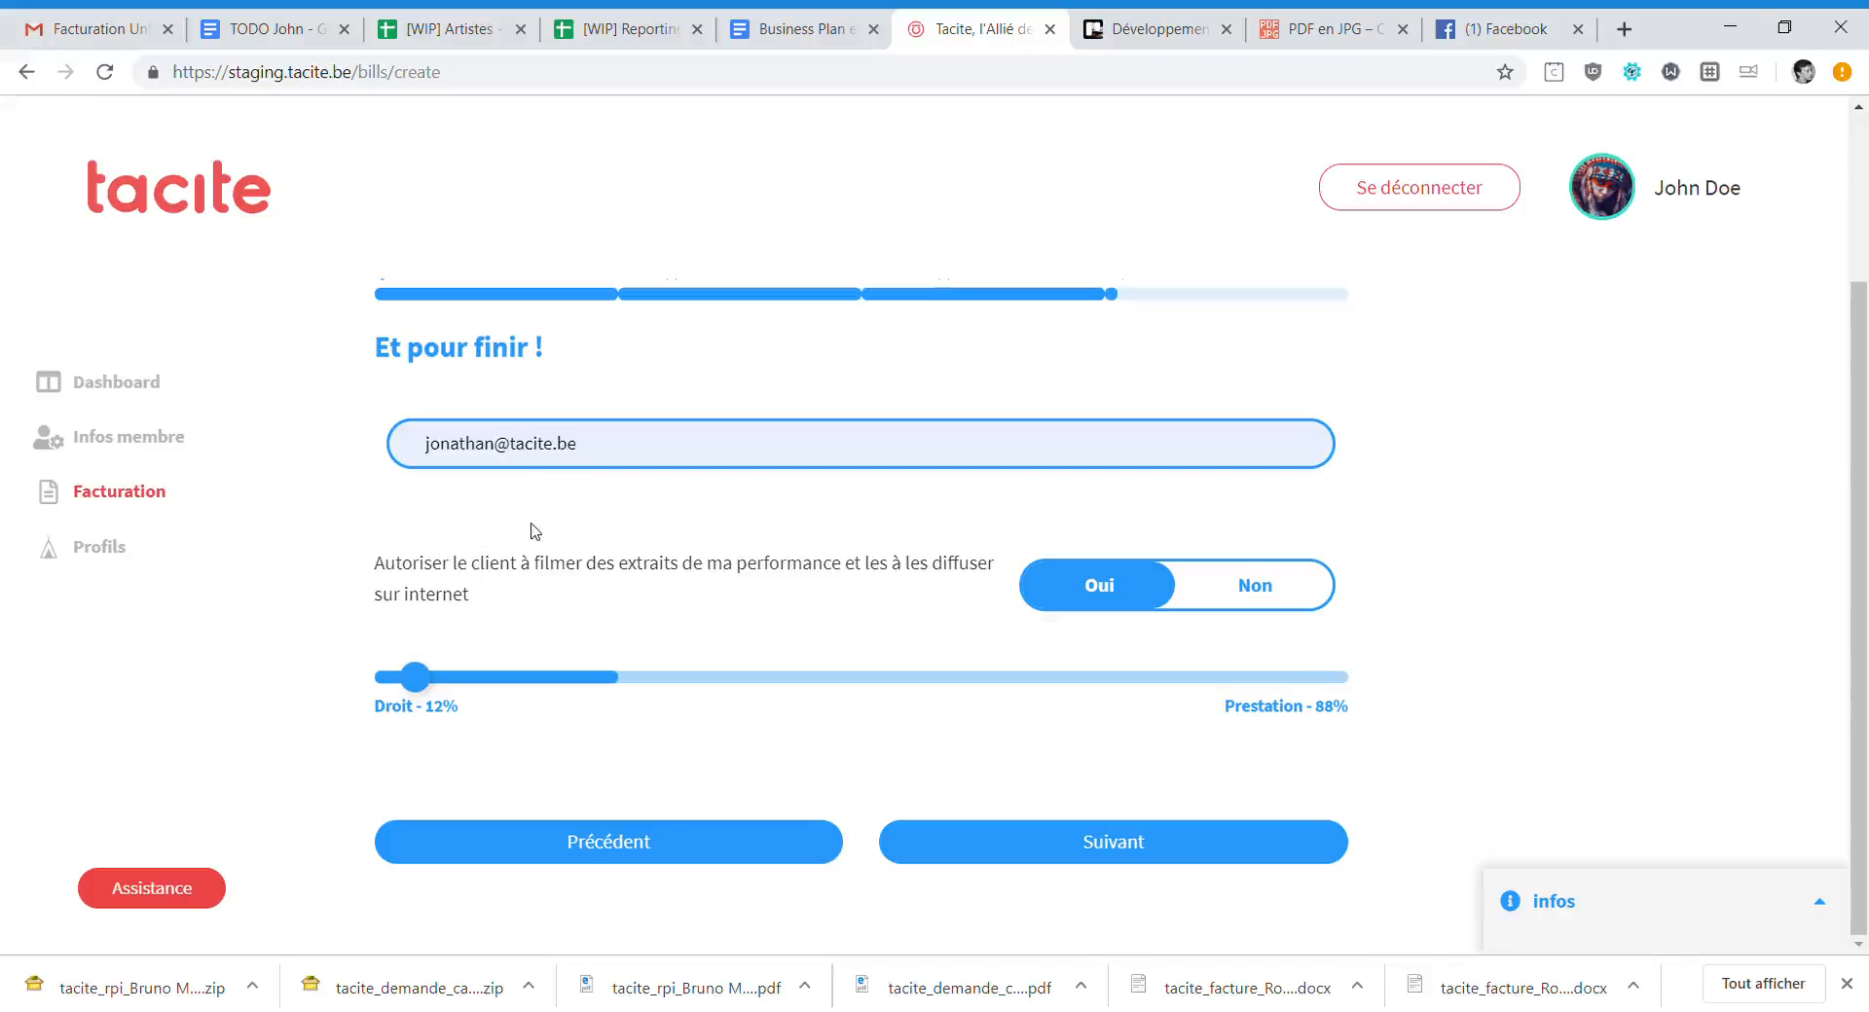
left_click_drag(416, 679, 613, 697)
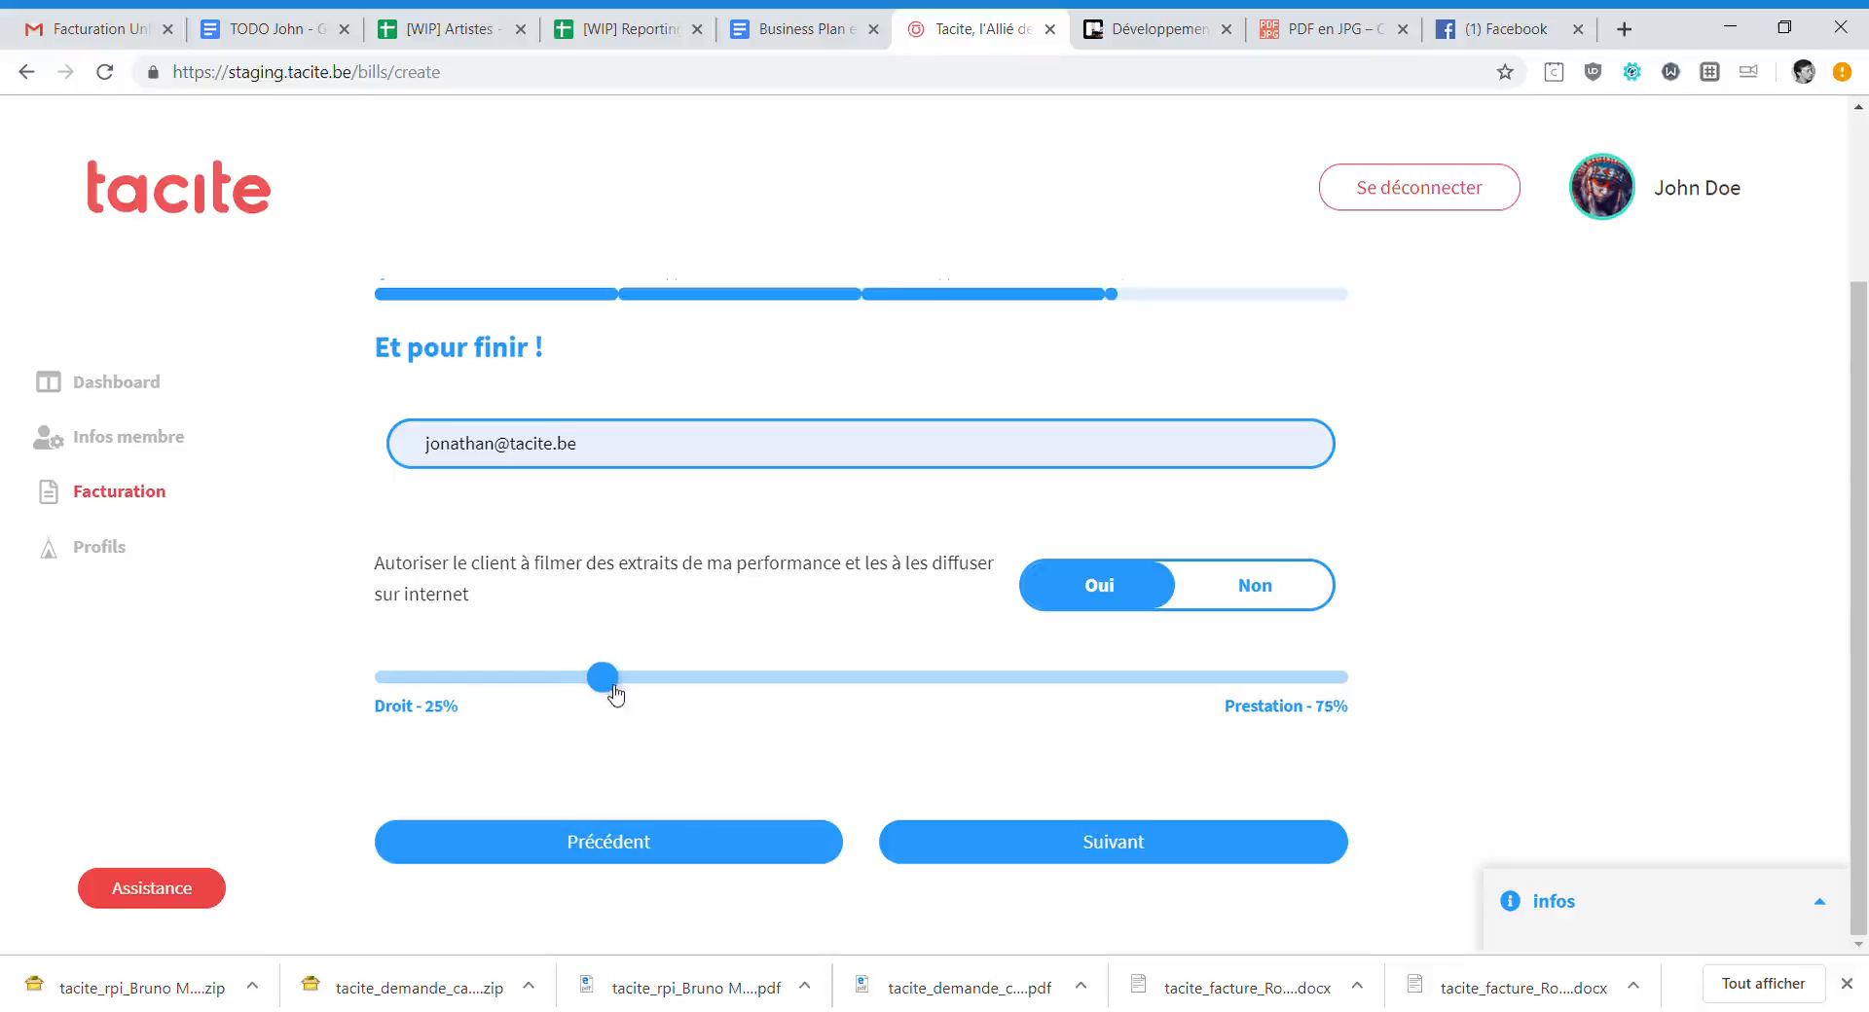
left_click_drag(650, 574, 1079, 769)
left_click(959, 710)
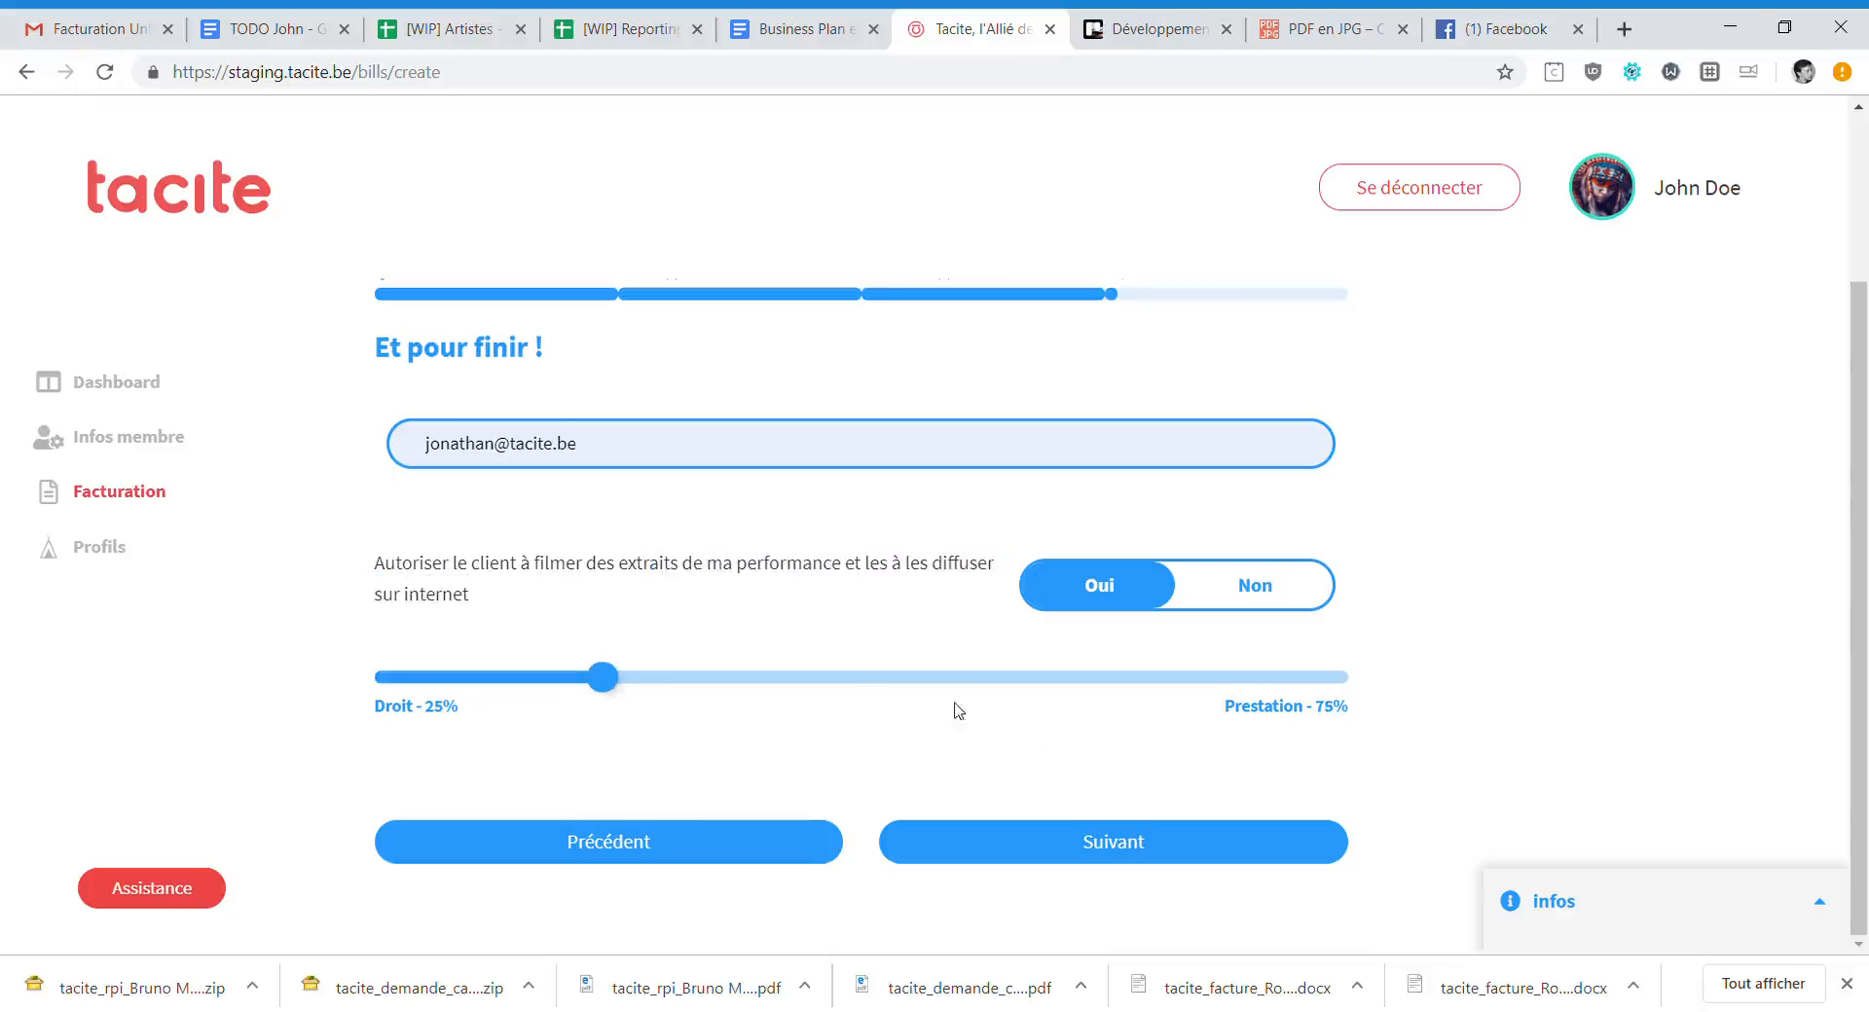
Open the bill's recap and examine the comment fields for the client and Tacite and the fee line.
left_click(1118, 843)
left_click(1032, 843)
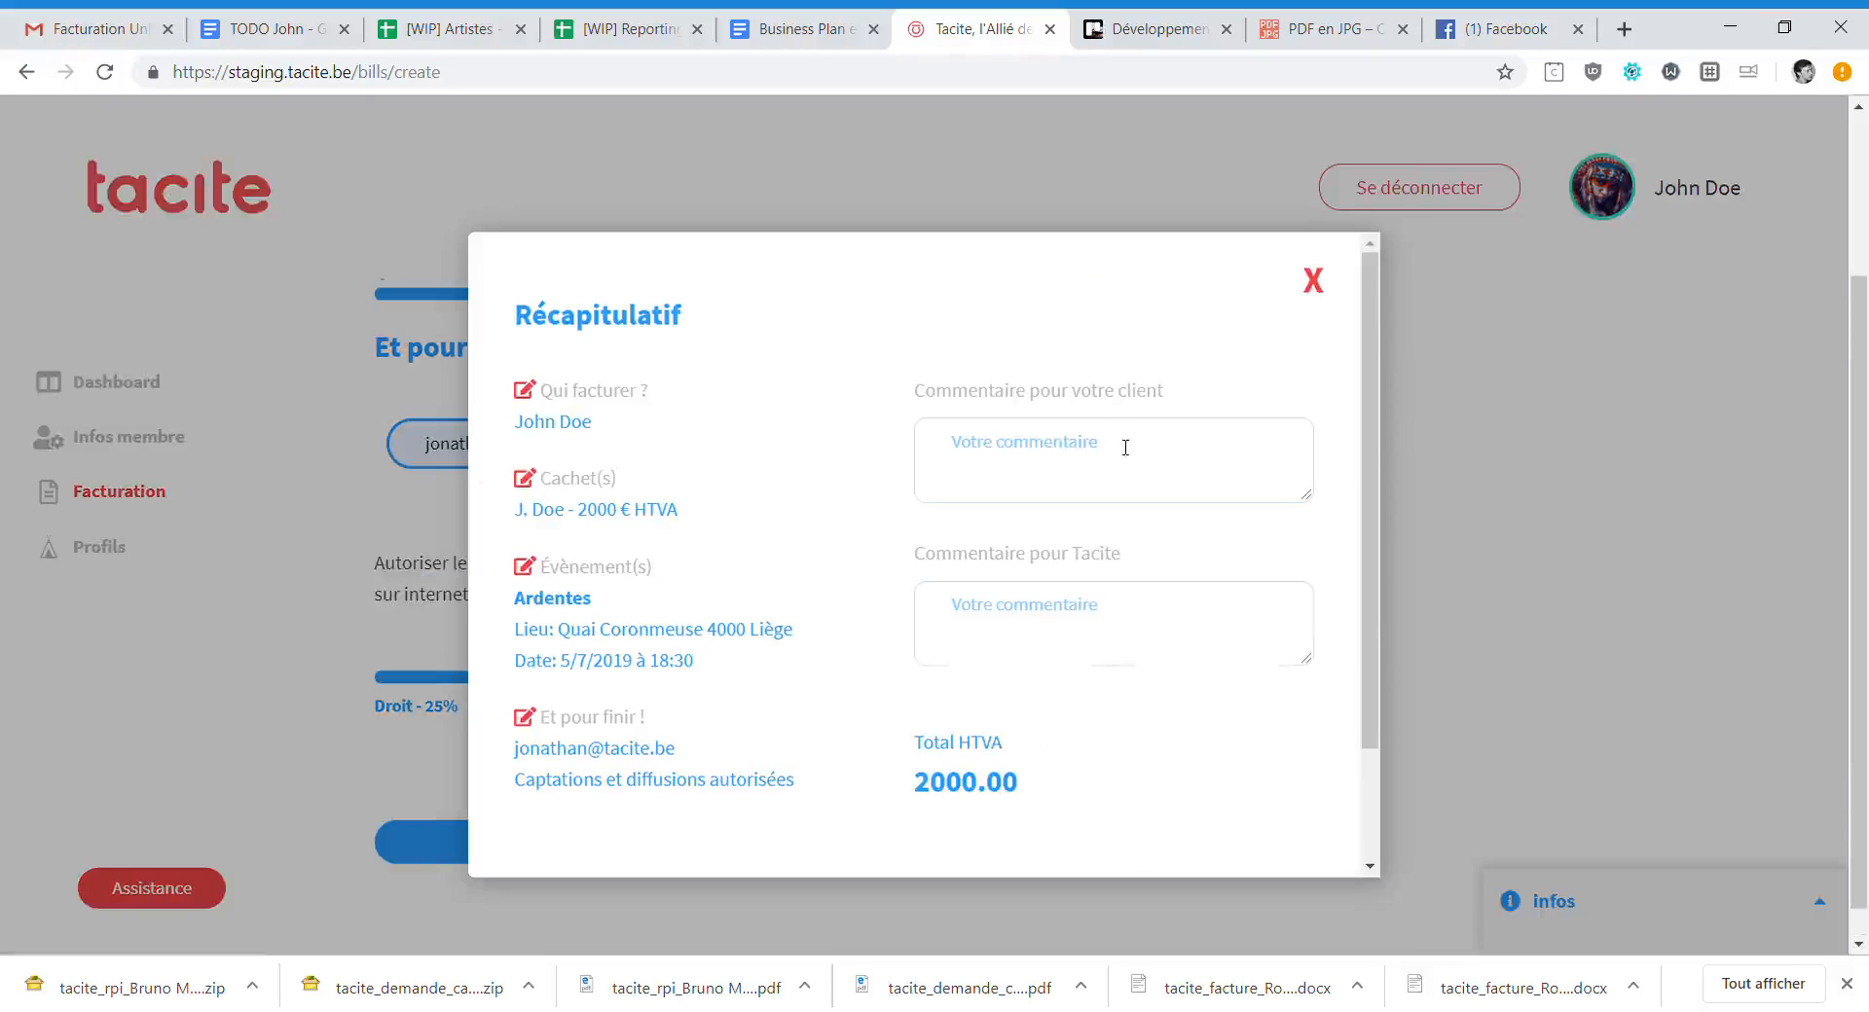
left_click(1080, 449)
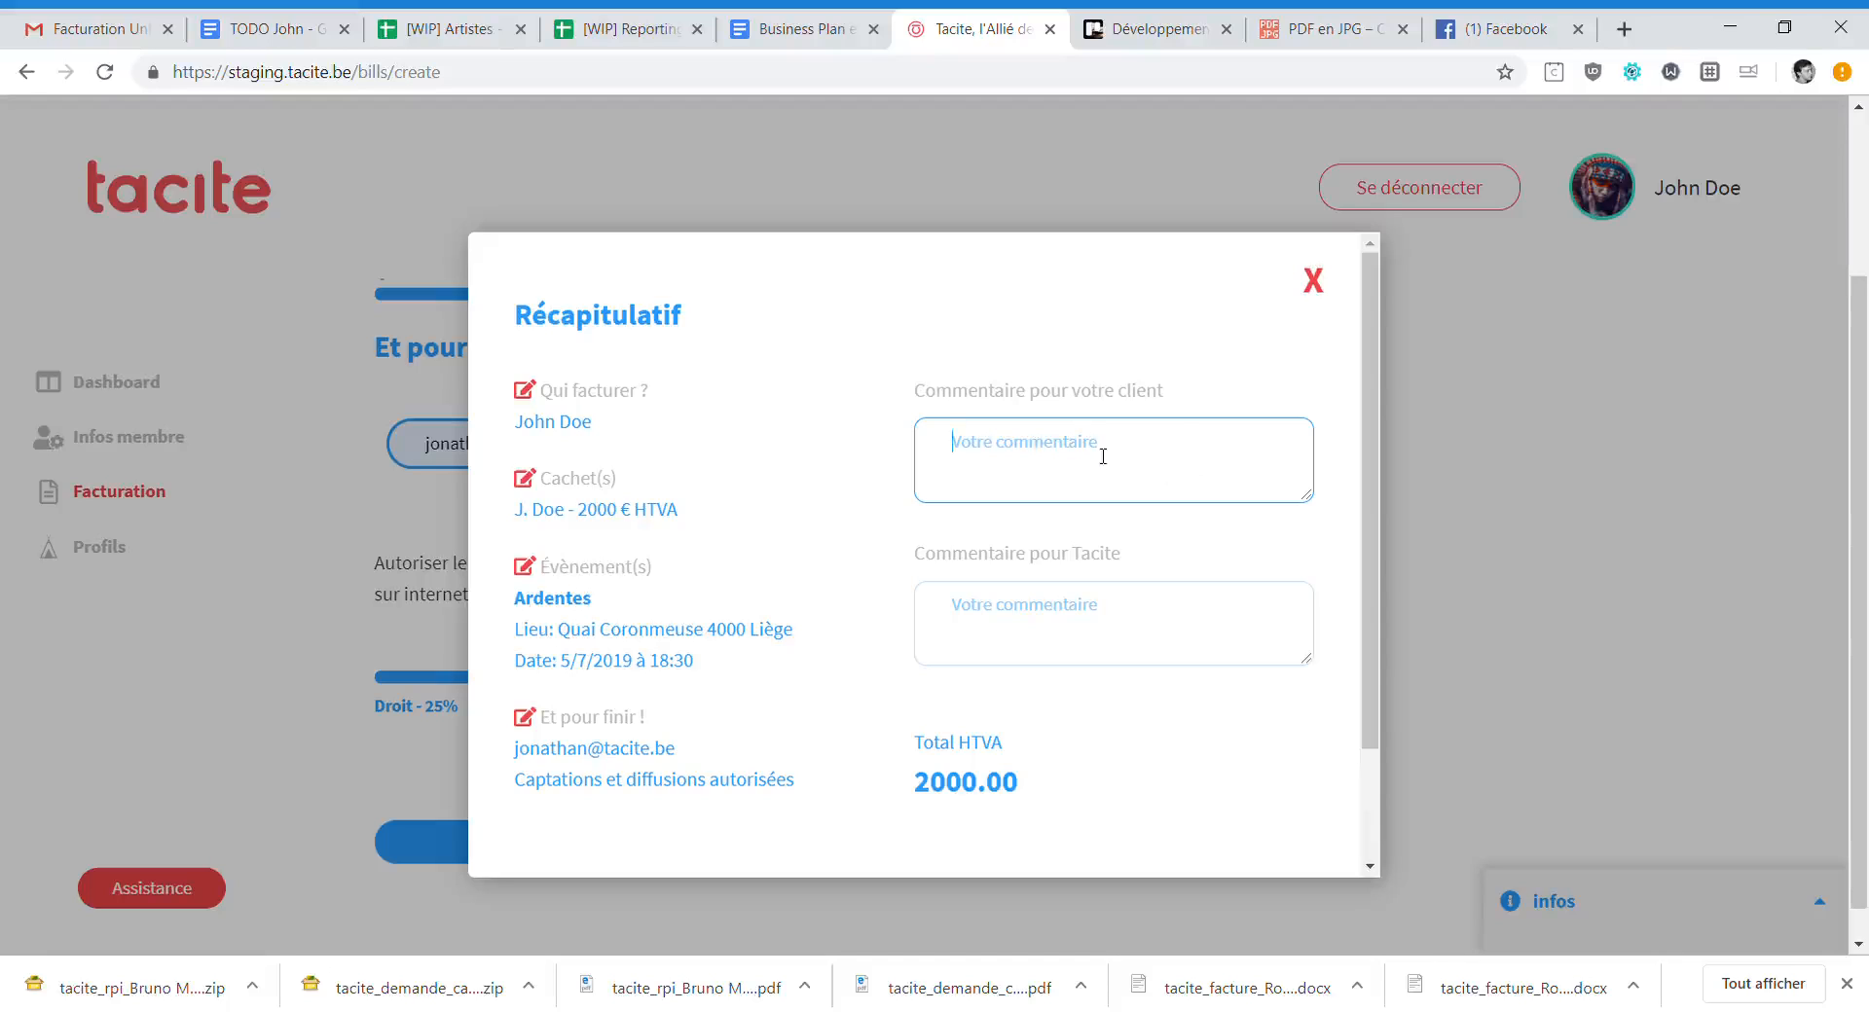
scroll(1103, 459, "down", 2)
left_click(1071, 487)
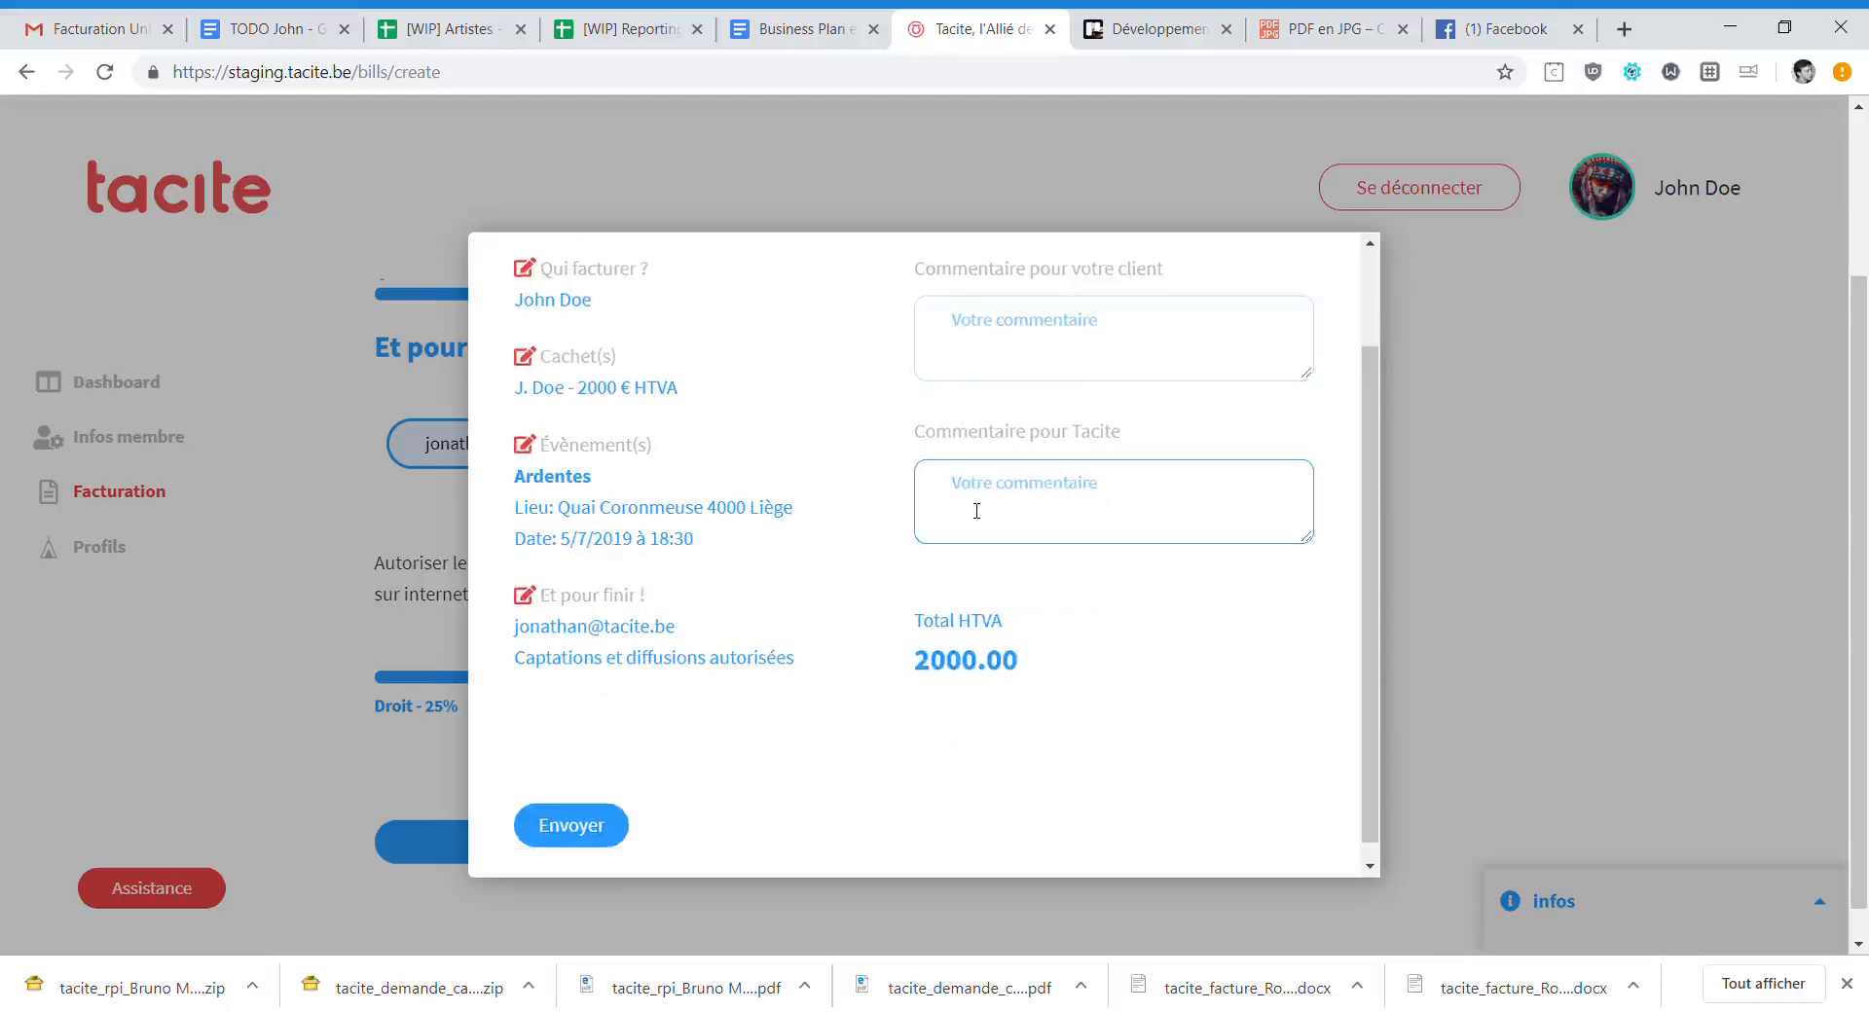
scroll(976, 511, "up", 2)
left_click_drag(520, 513, 682, 524)
left_click(695, 517)
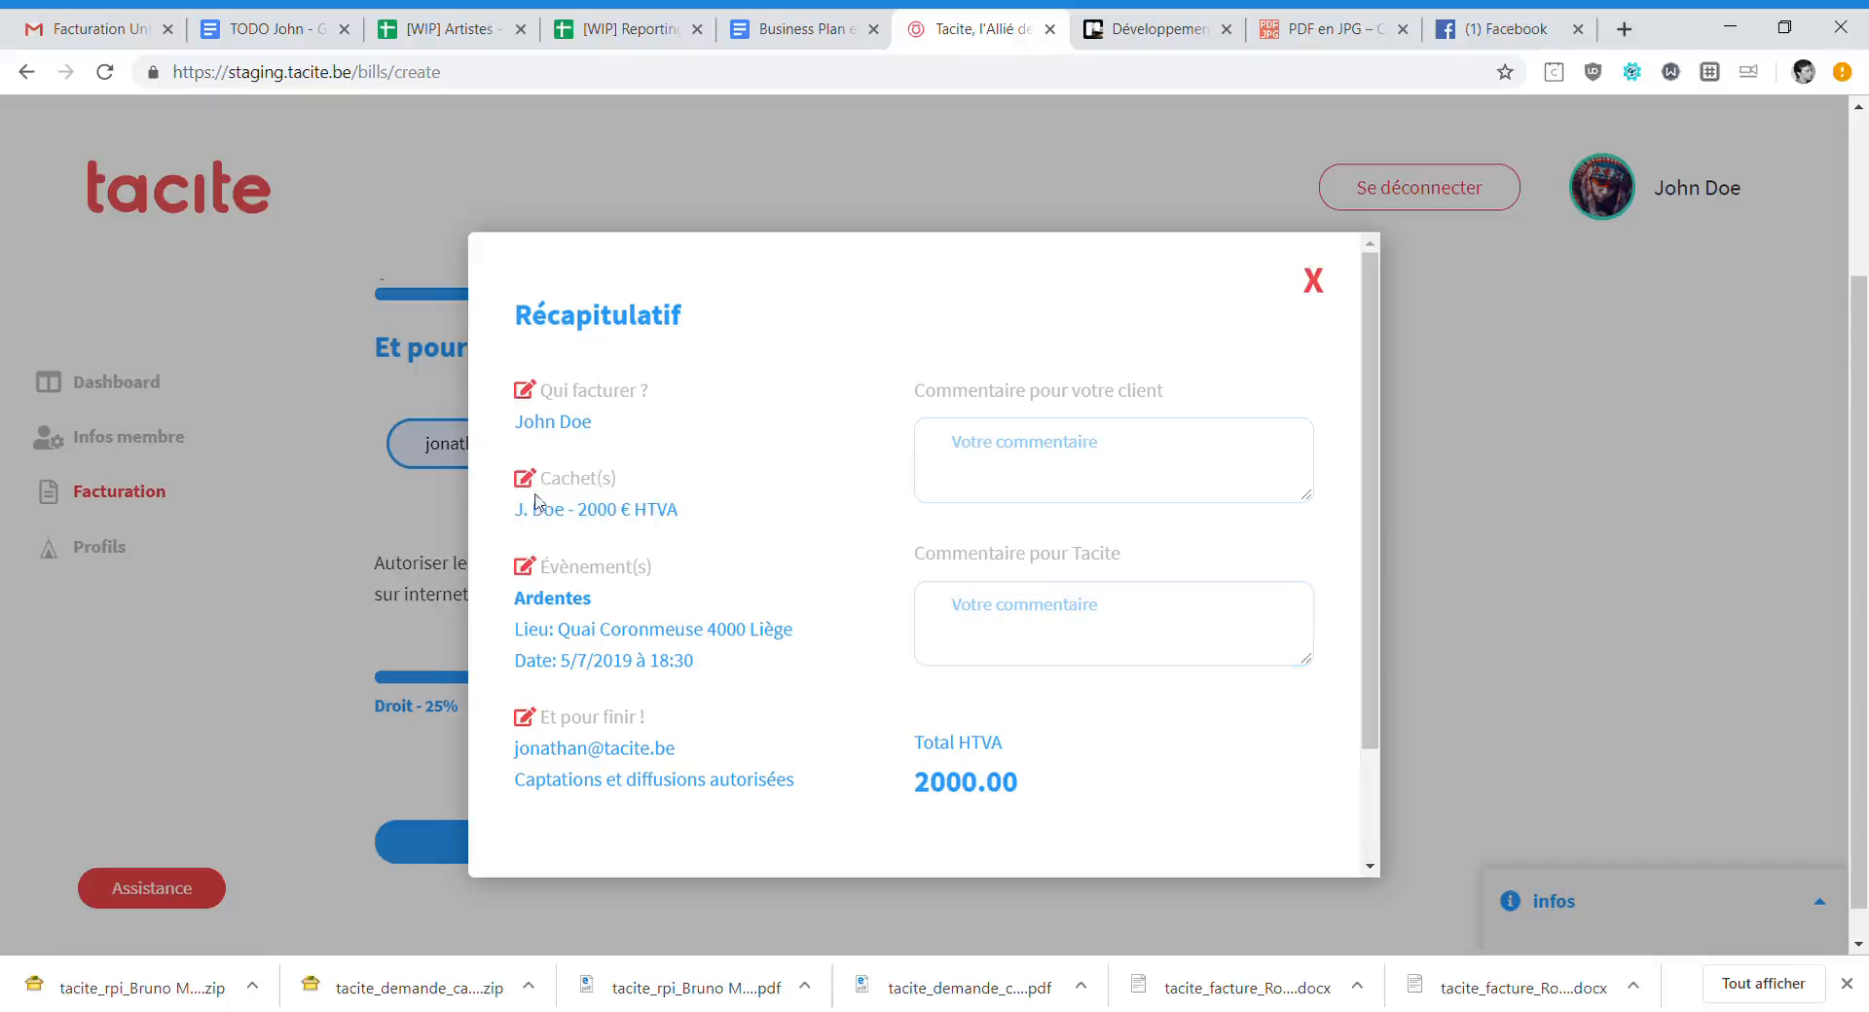
Reopen the Cachet(s) section from the recap, switch the fee to TVAC and continue through to the final section.
left_click(532, 495)
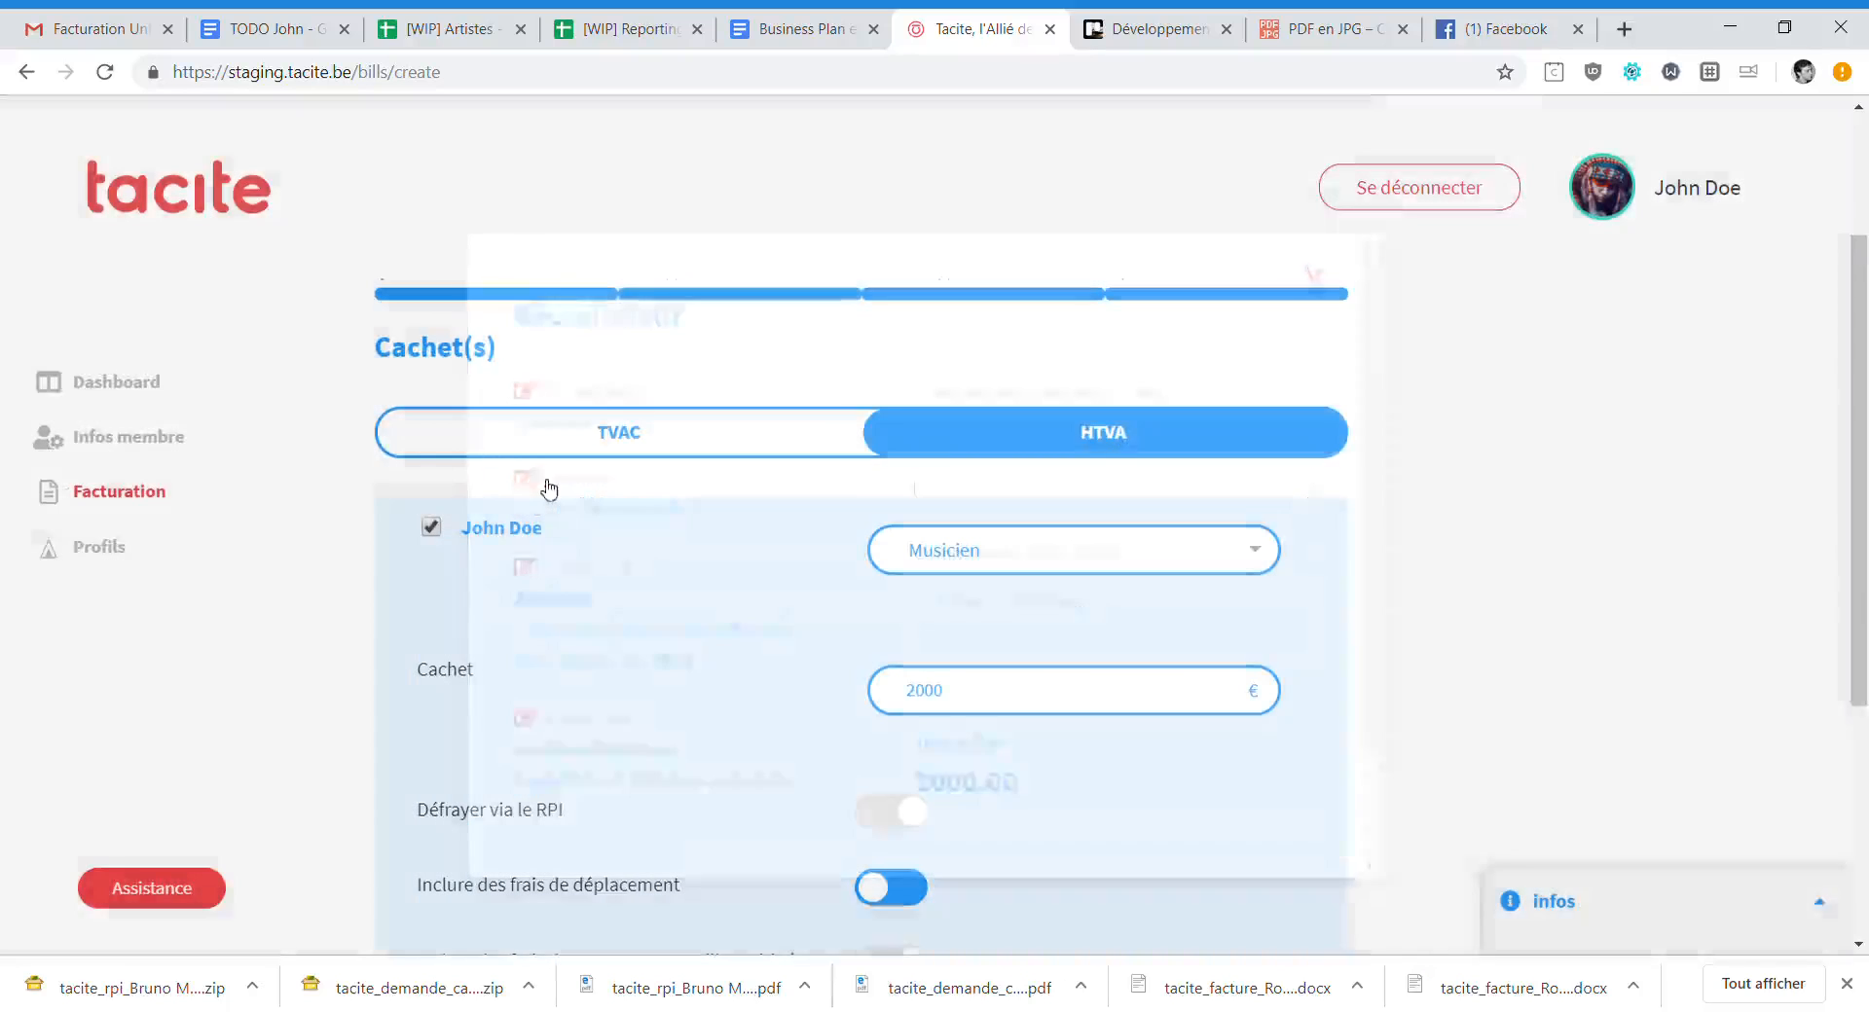
left_click(638, 463)
scroll(1219, 498, "down", 4)
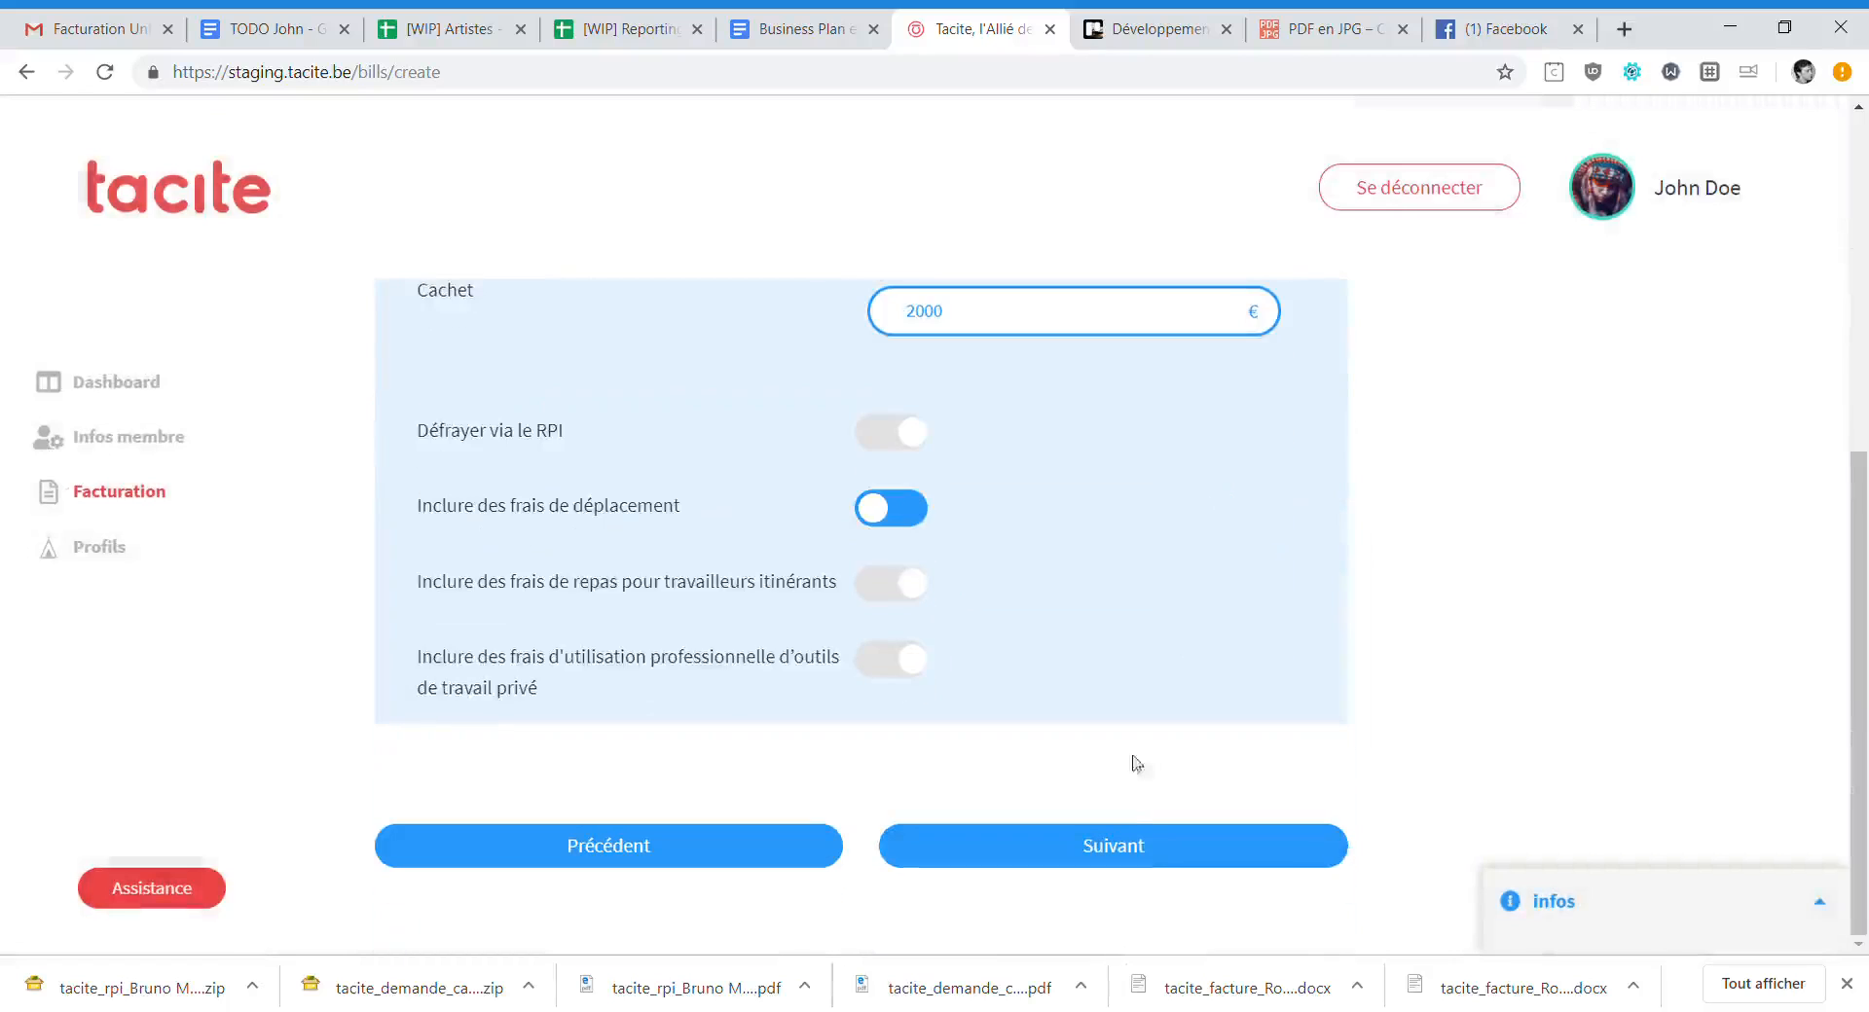
left_click(1141, 851)
left_click(1150, 854)
left_click(1150, 857)
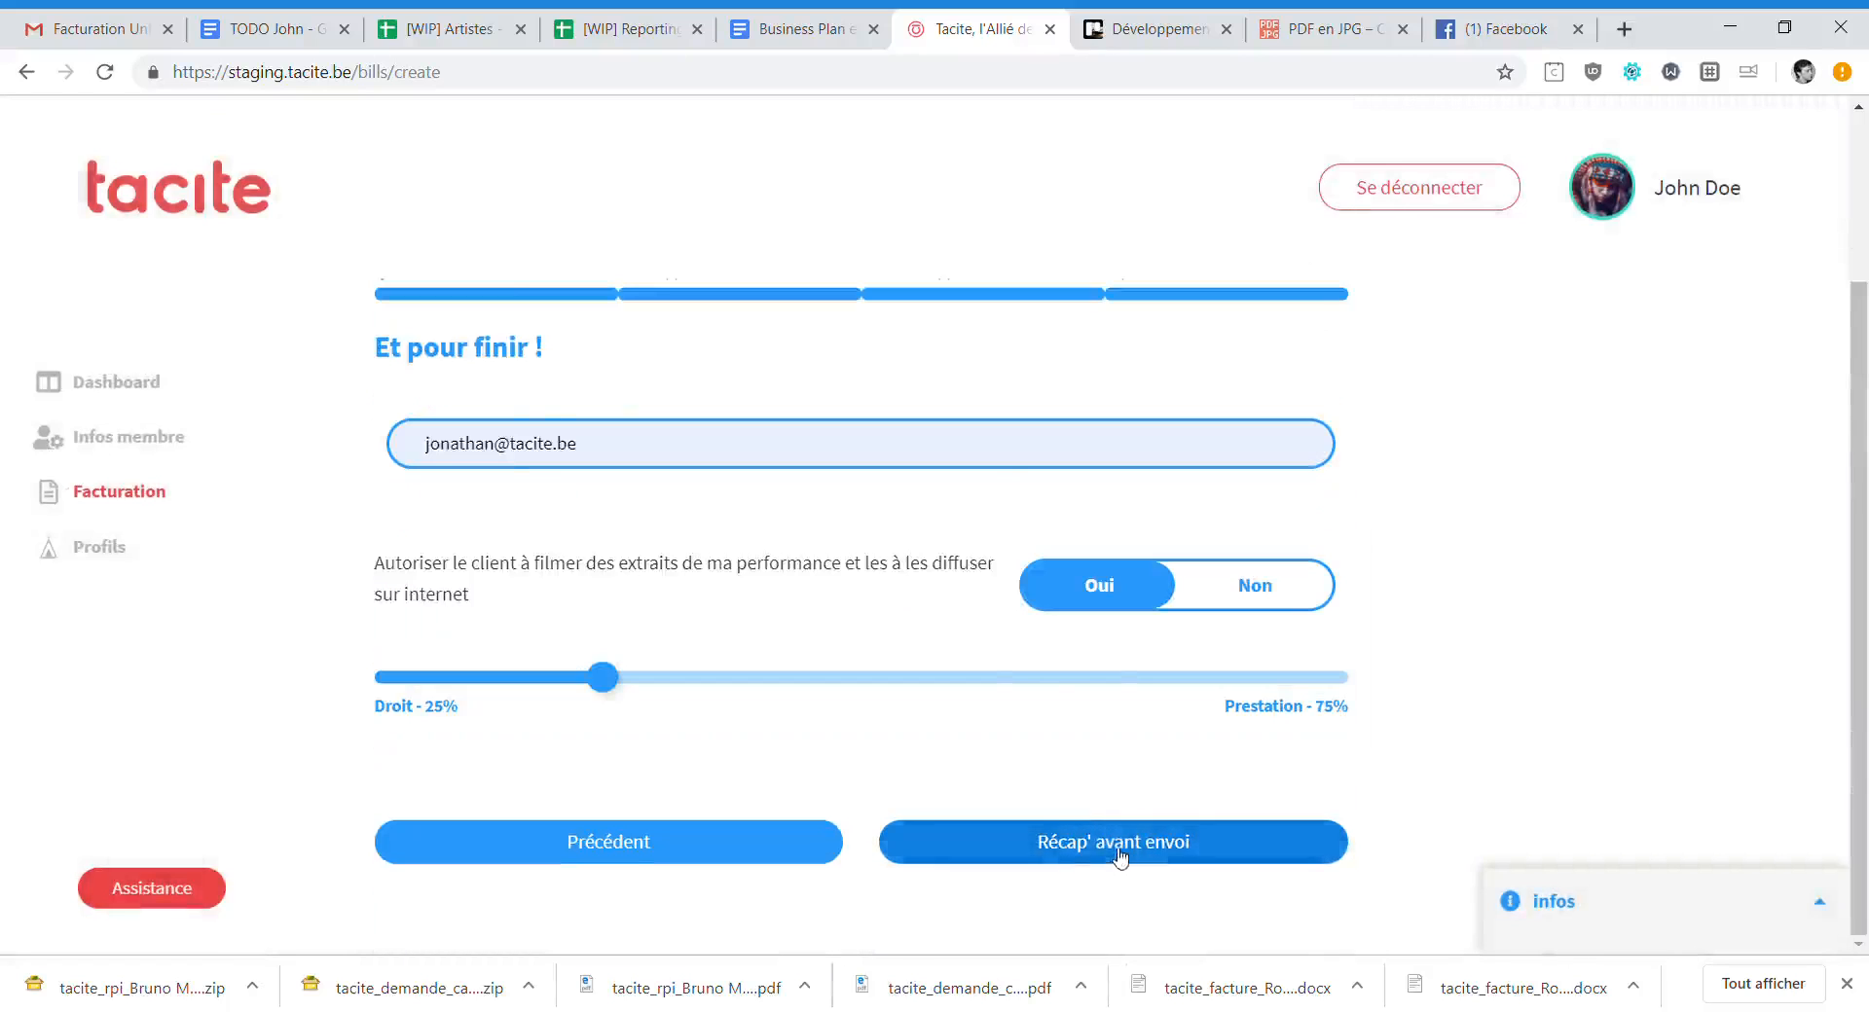
Review the bill's recap down to its sending option and close it without sending.
scroll(857, 535, "down", 3)
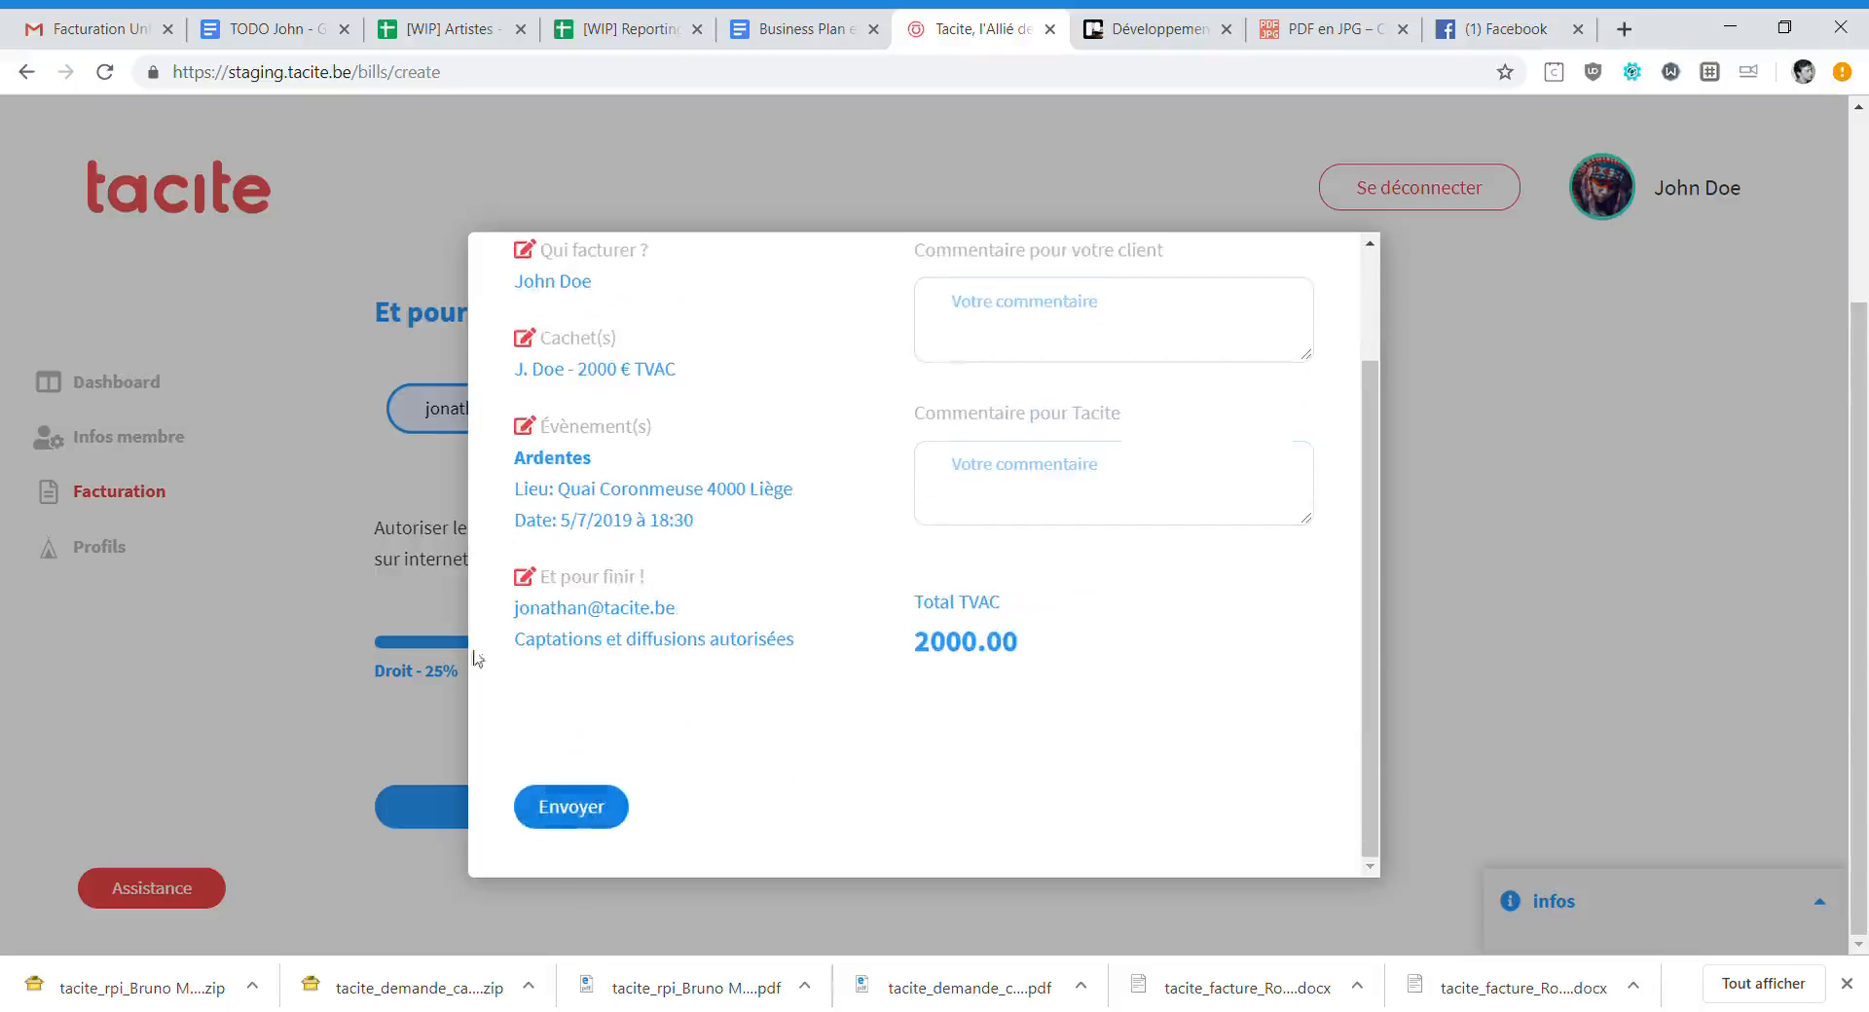
scroll(1080, 536, "up", 3)
left_click(1312, 280)
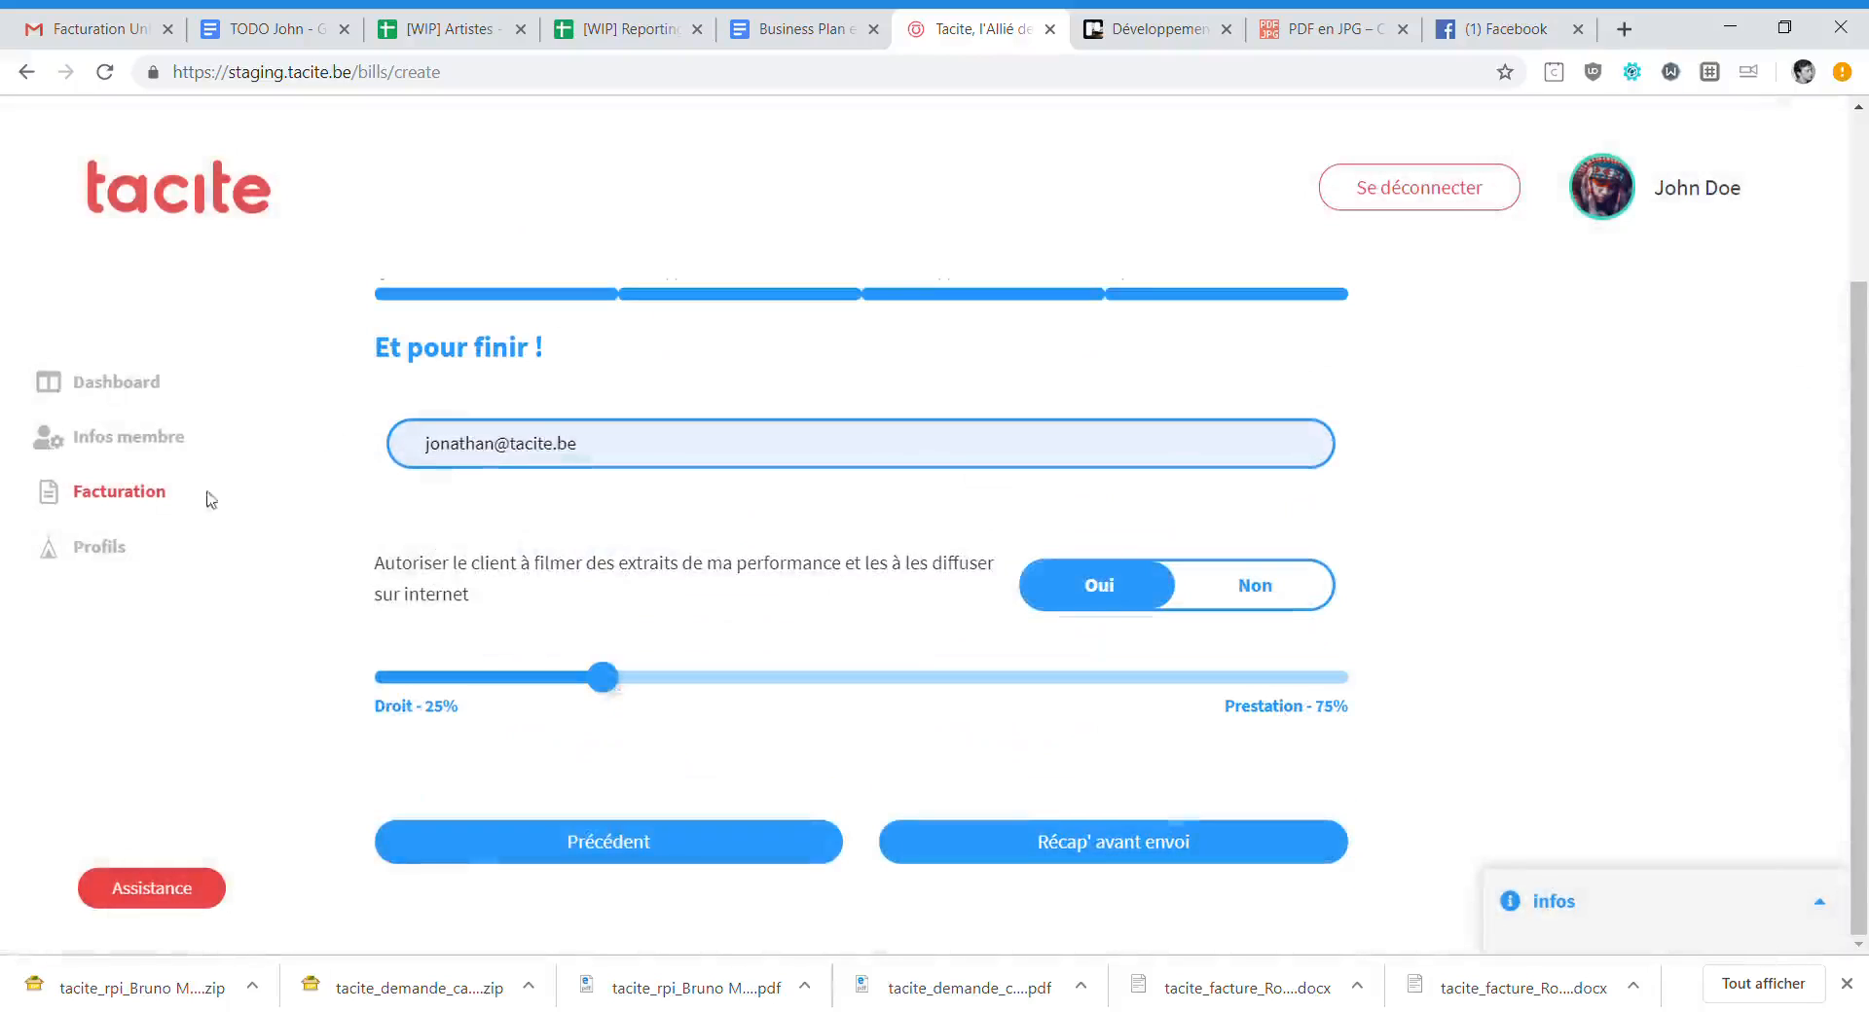
Open the A Cool Structure profile for management and examine its sections, including the available event types, awards and photos.
left_click(94, 547)
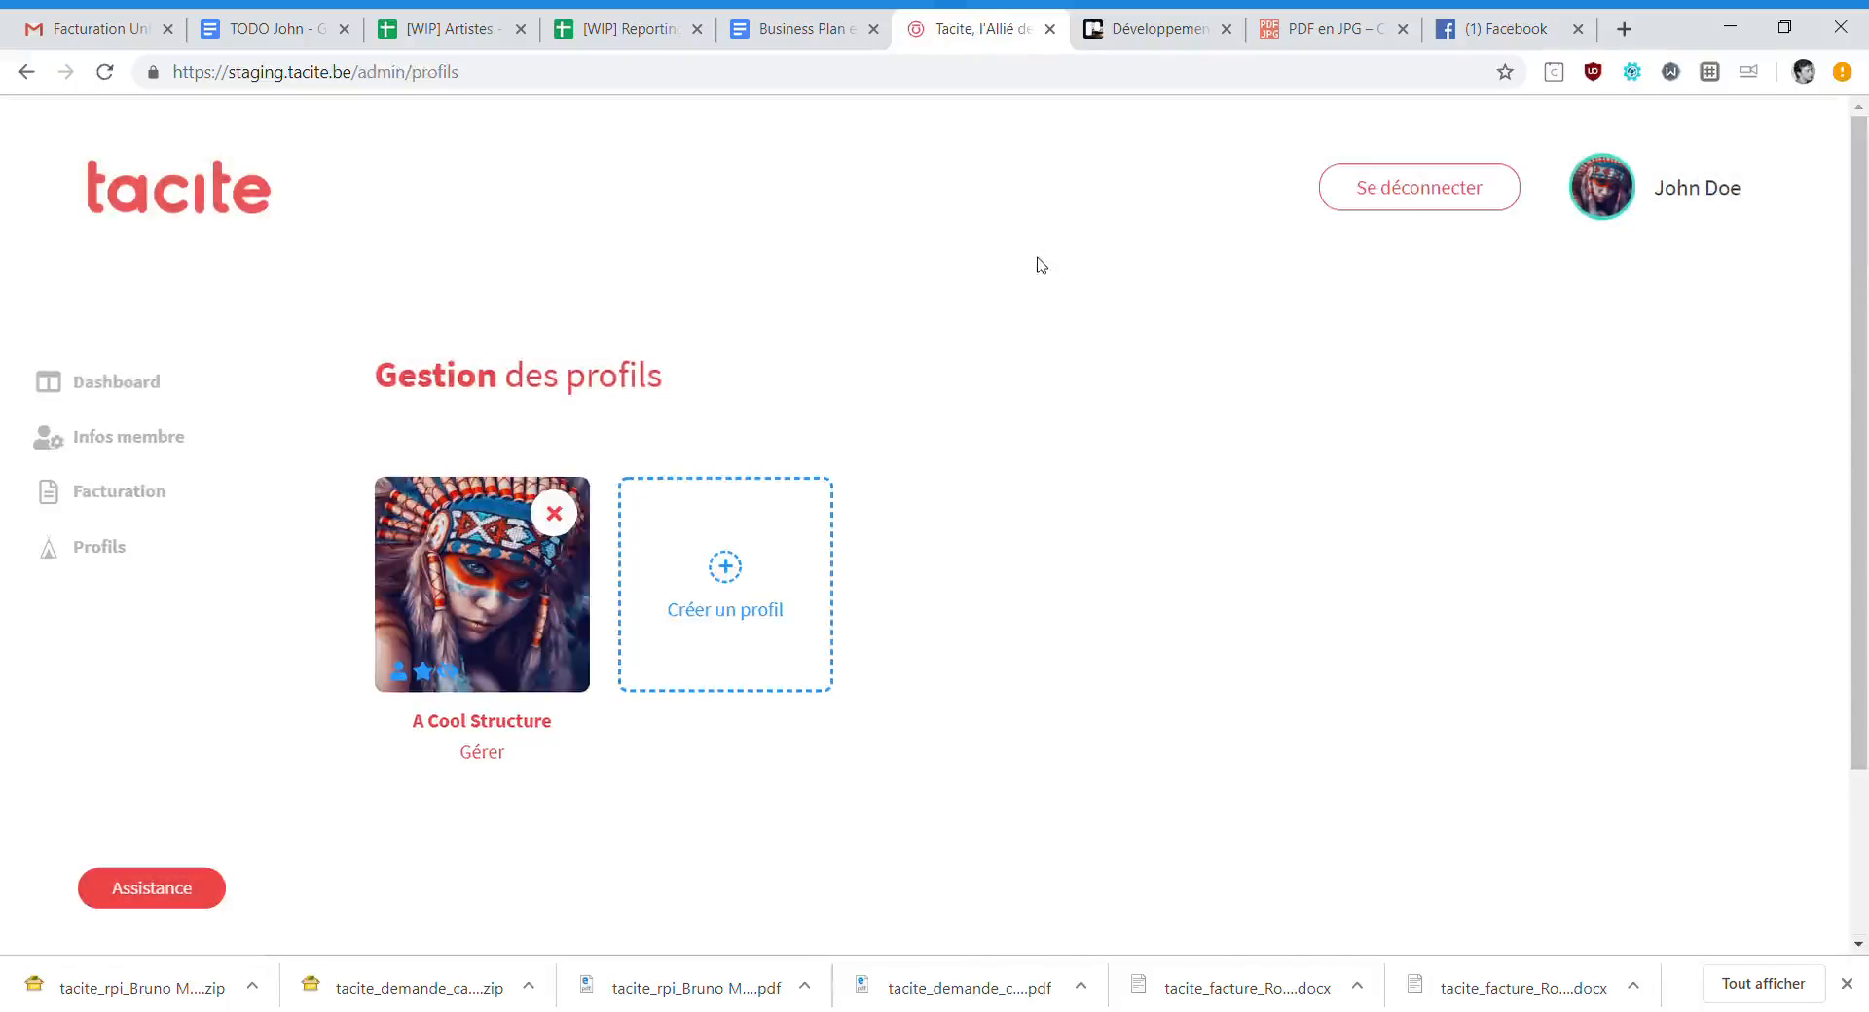
left_click(488, 753)
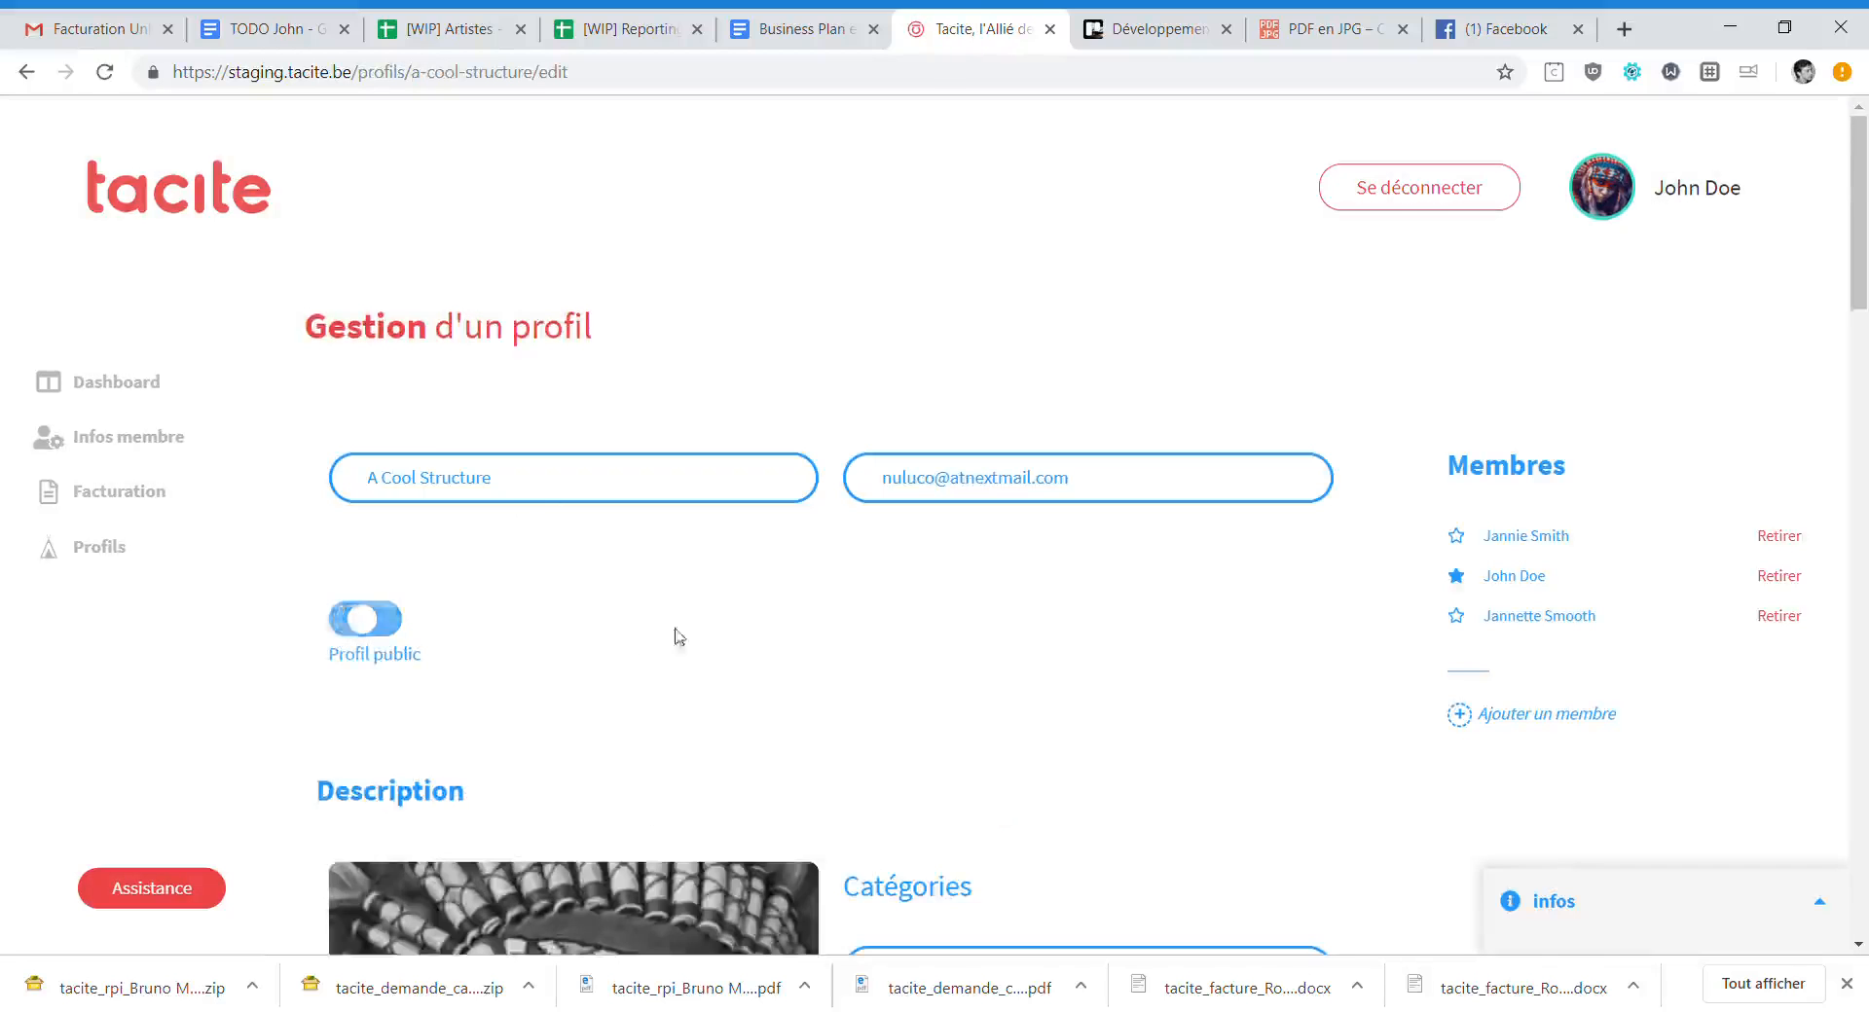
scroll(876, 604, "down", 6)
scroll(956, 574, "down", 5)
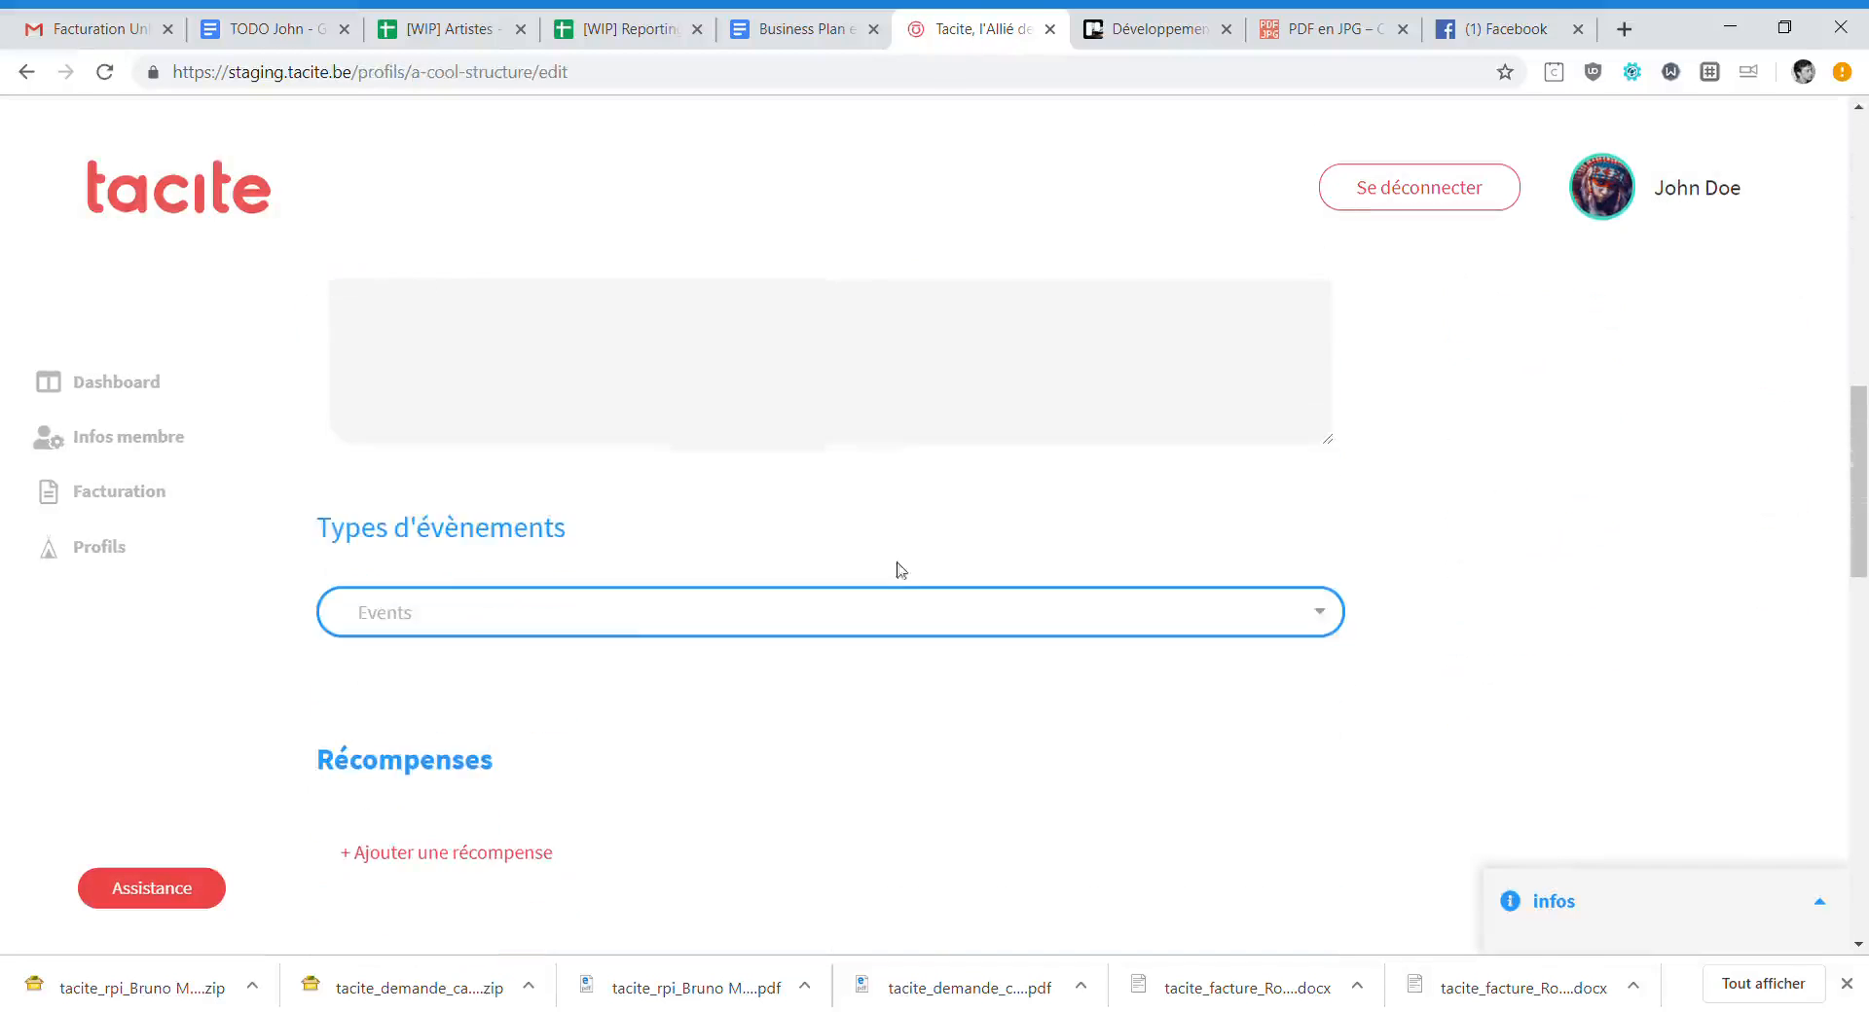
left_click(652, 621)
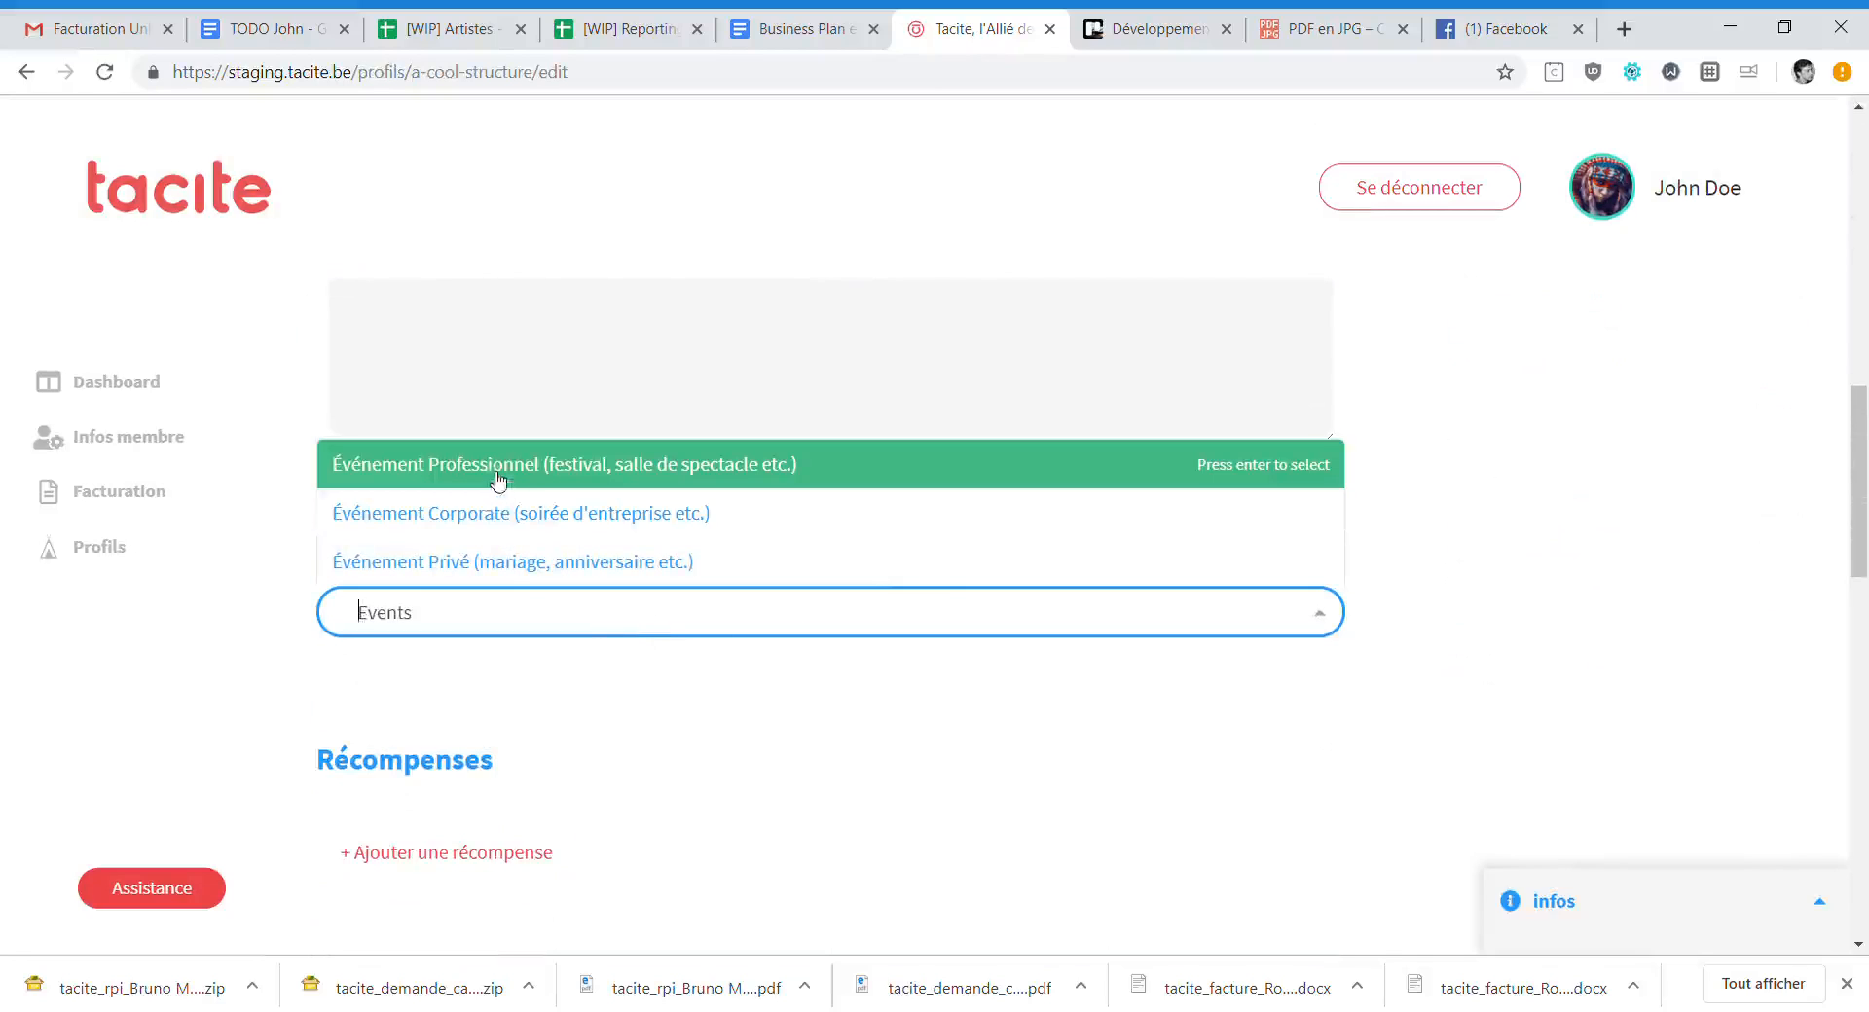
left_click(545, 713)
scroll(651, 604, "down", 4)
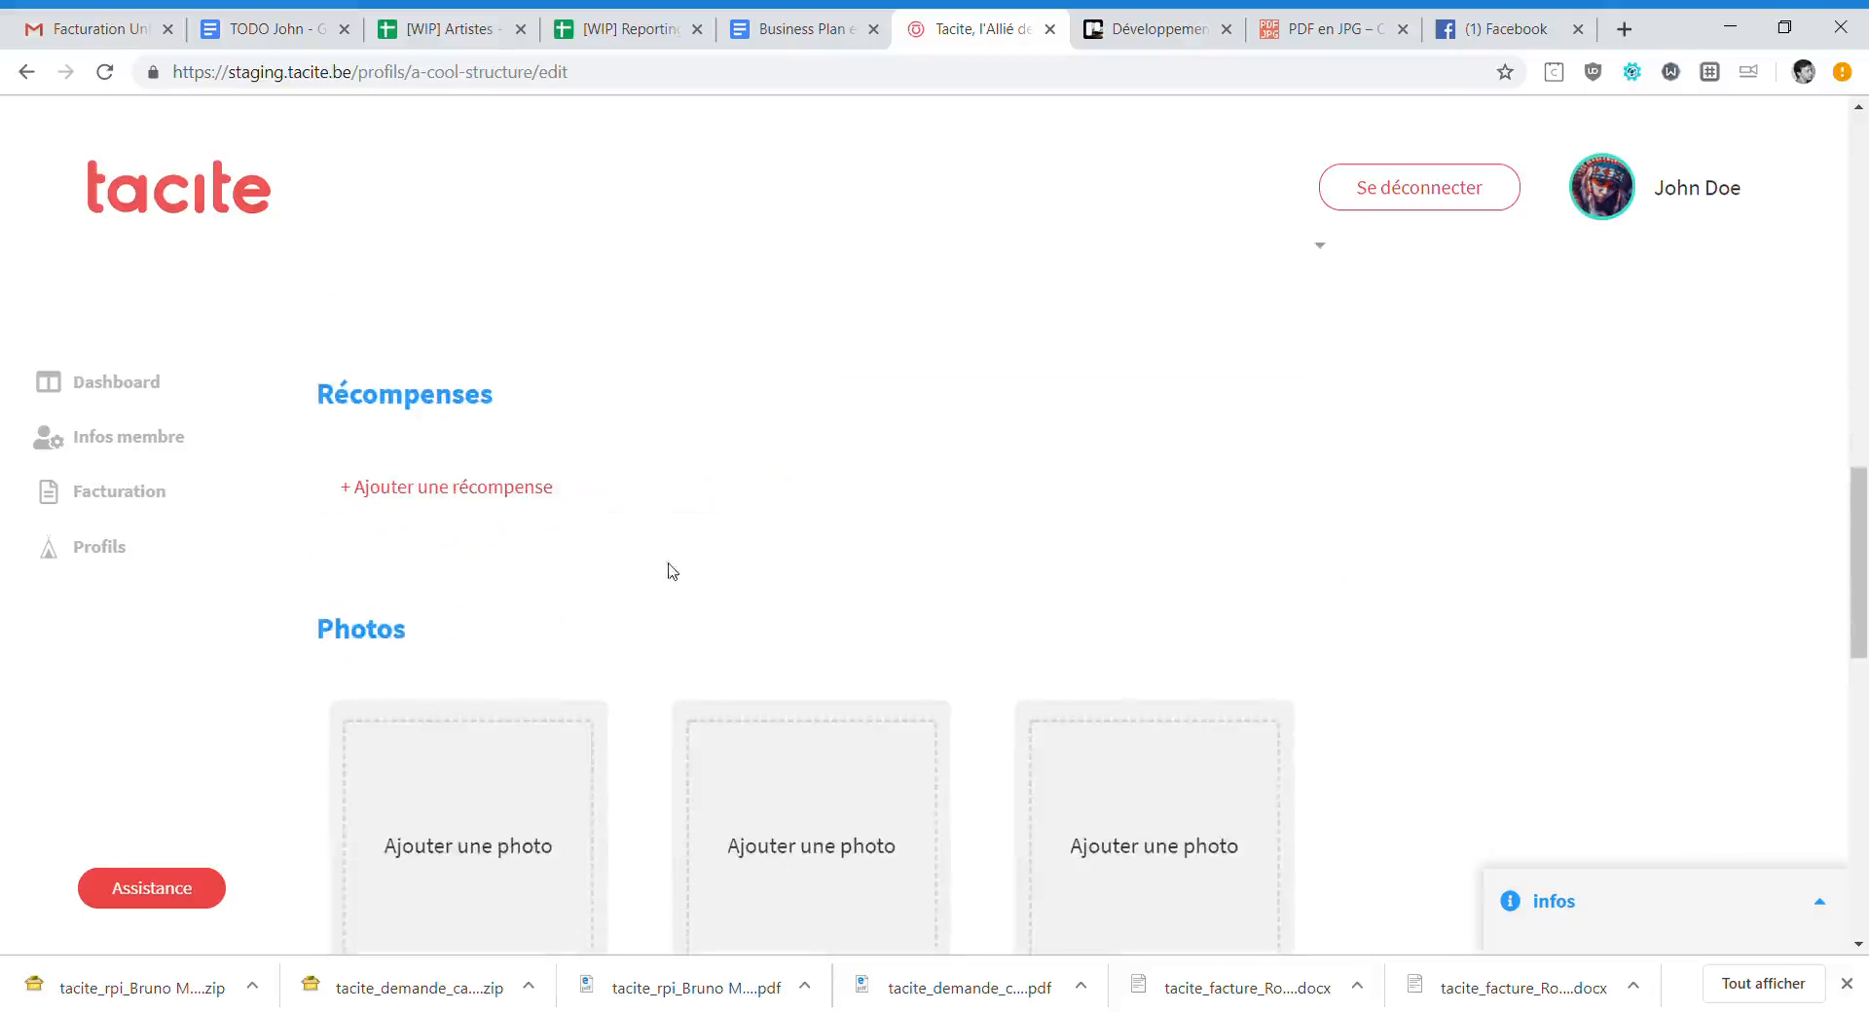
scroll(668, 575, "down", 4)
scroll(672, 566, "down", 3)
scroll(676, 568, "up", 20)
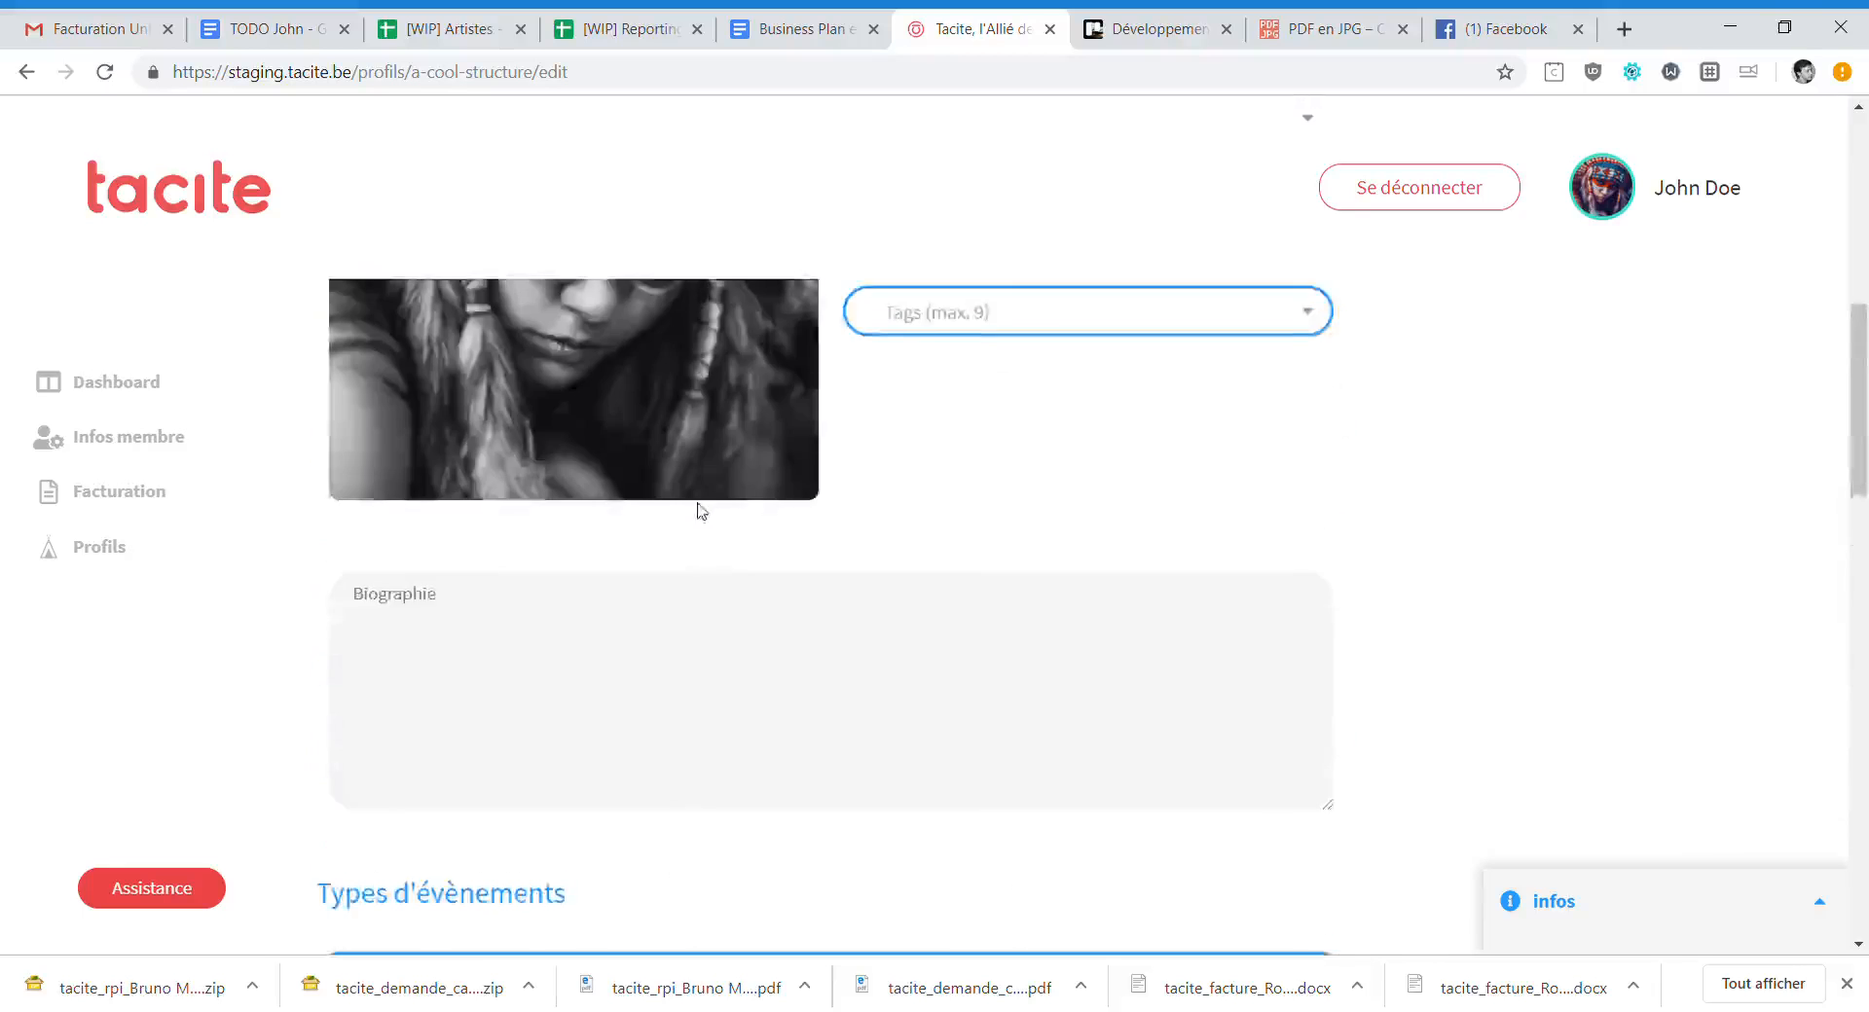
Go to the public artist catalogue at staging.tacite.be/catalogue.
left_click_drag(358, 86, 584, 74)
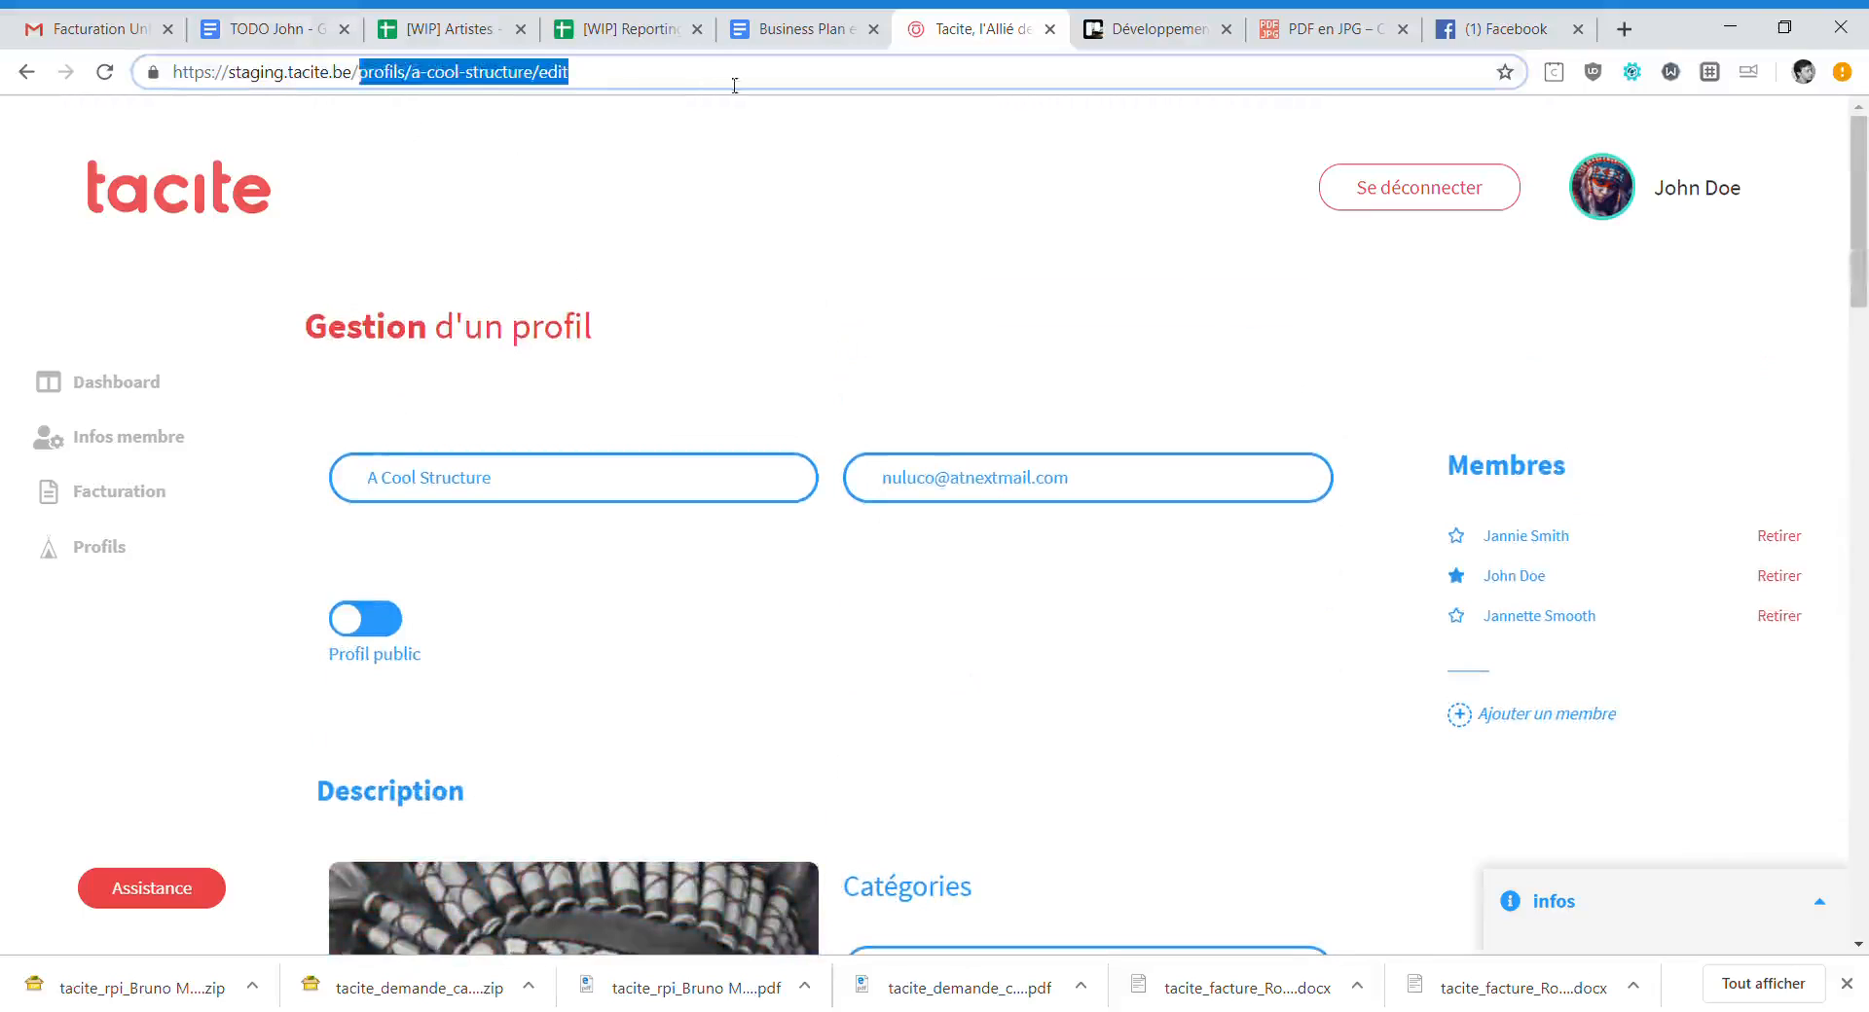
type("catalog")
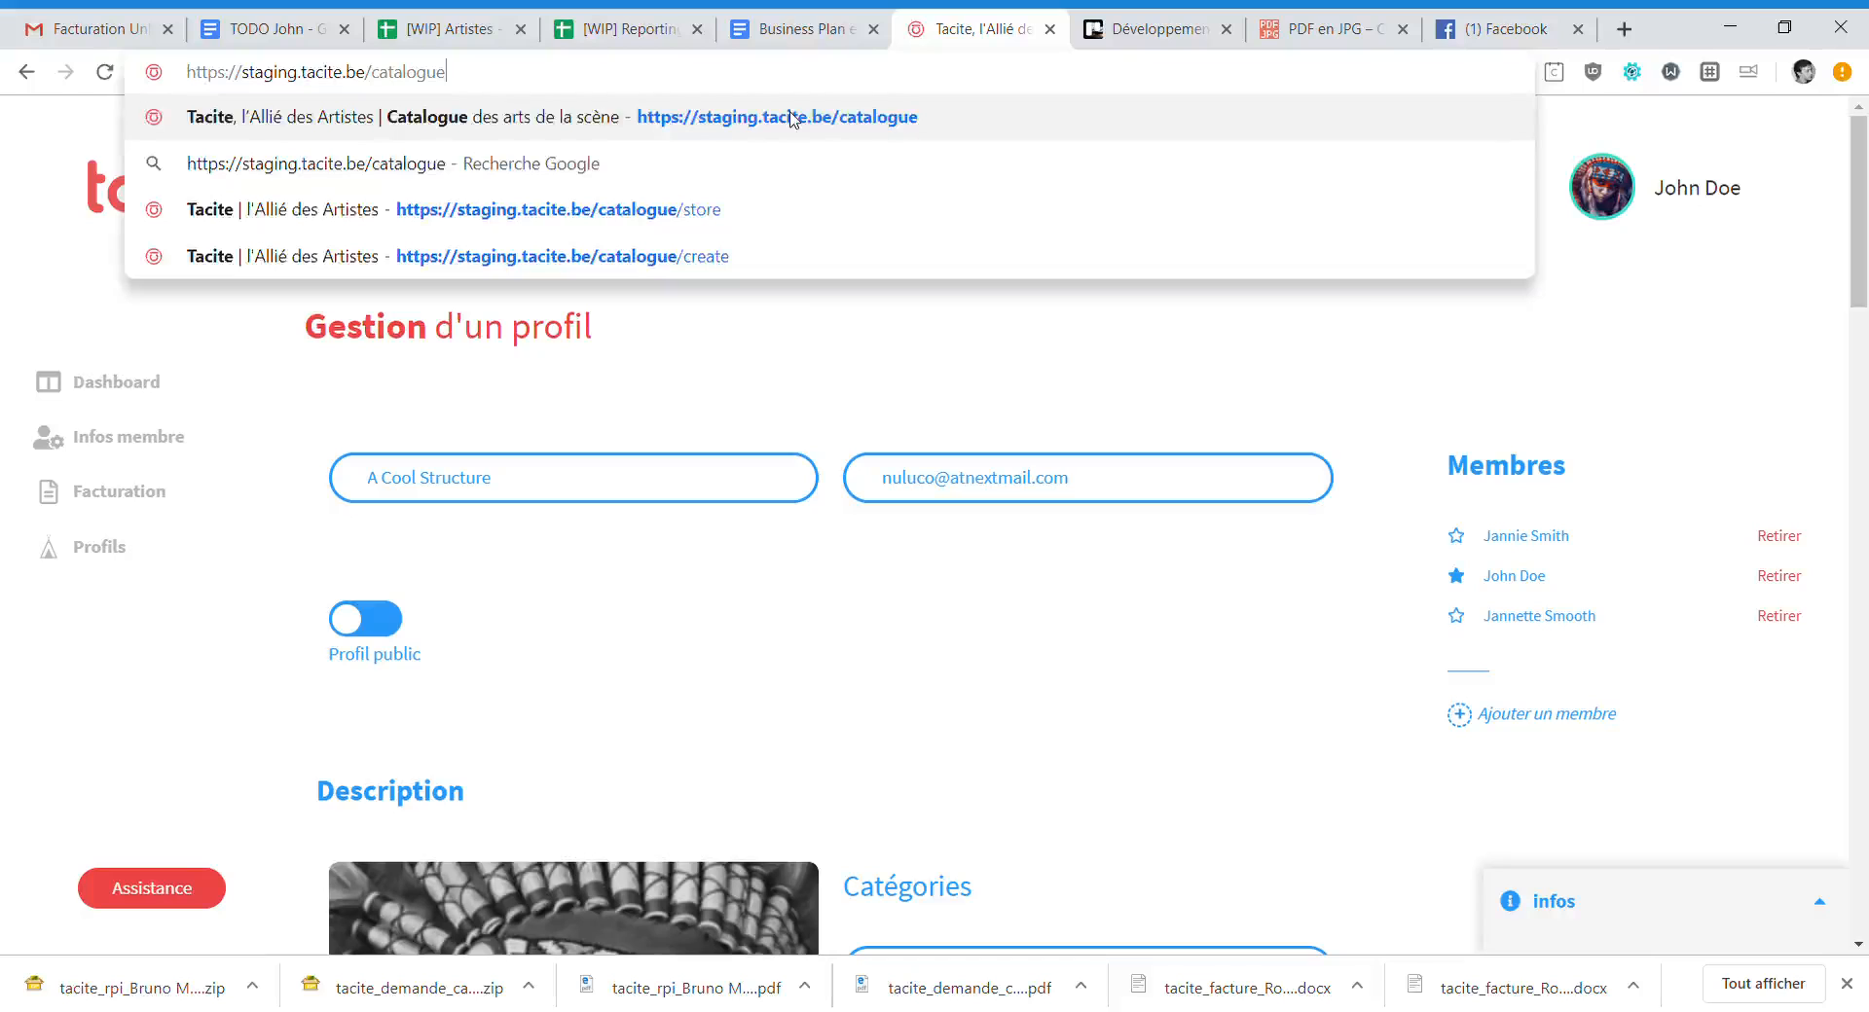
left_click(794, 119)
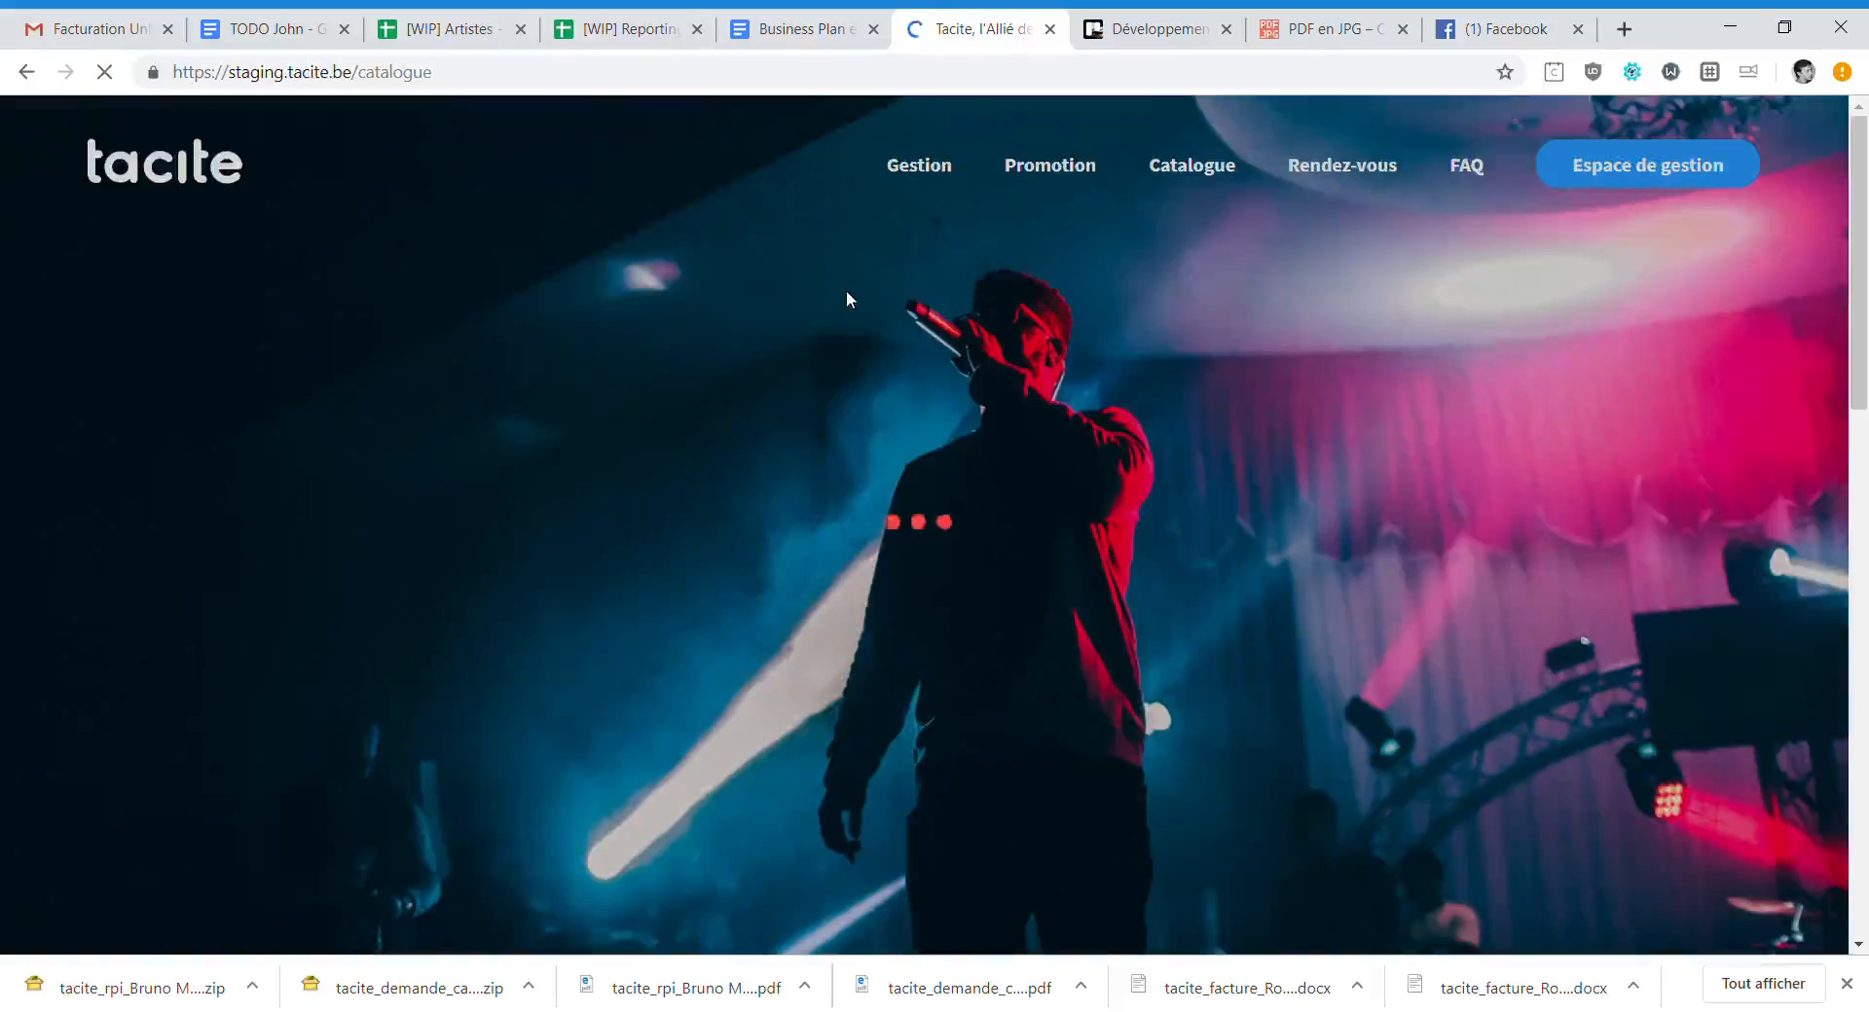
scroll(857, 417, "down", 1)
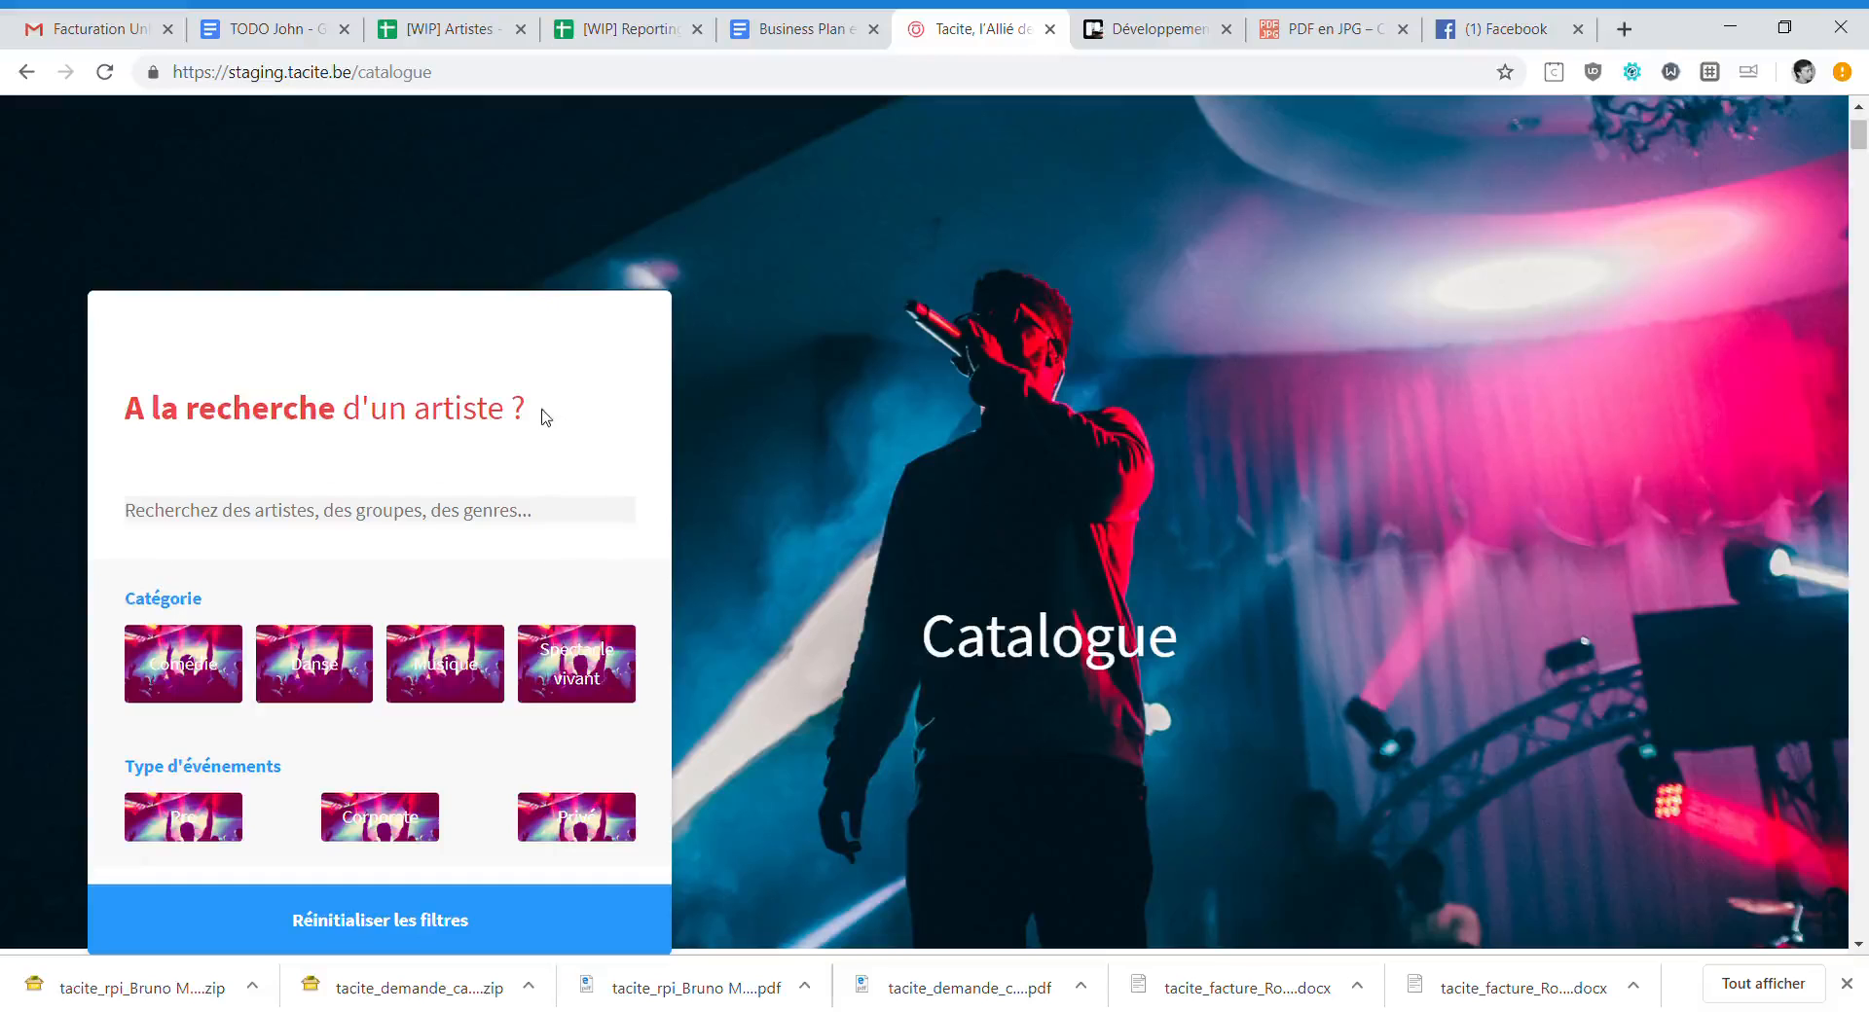
Filter the artist catalogue by the Musique category and the Corporate event type.
scroll(545, 409, "down", 3)
left_click(450, 307)
left_click(408, 456)
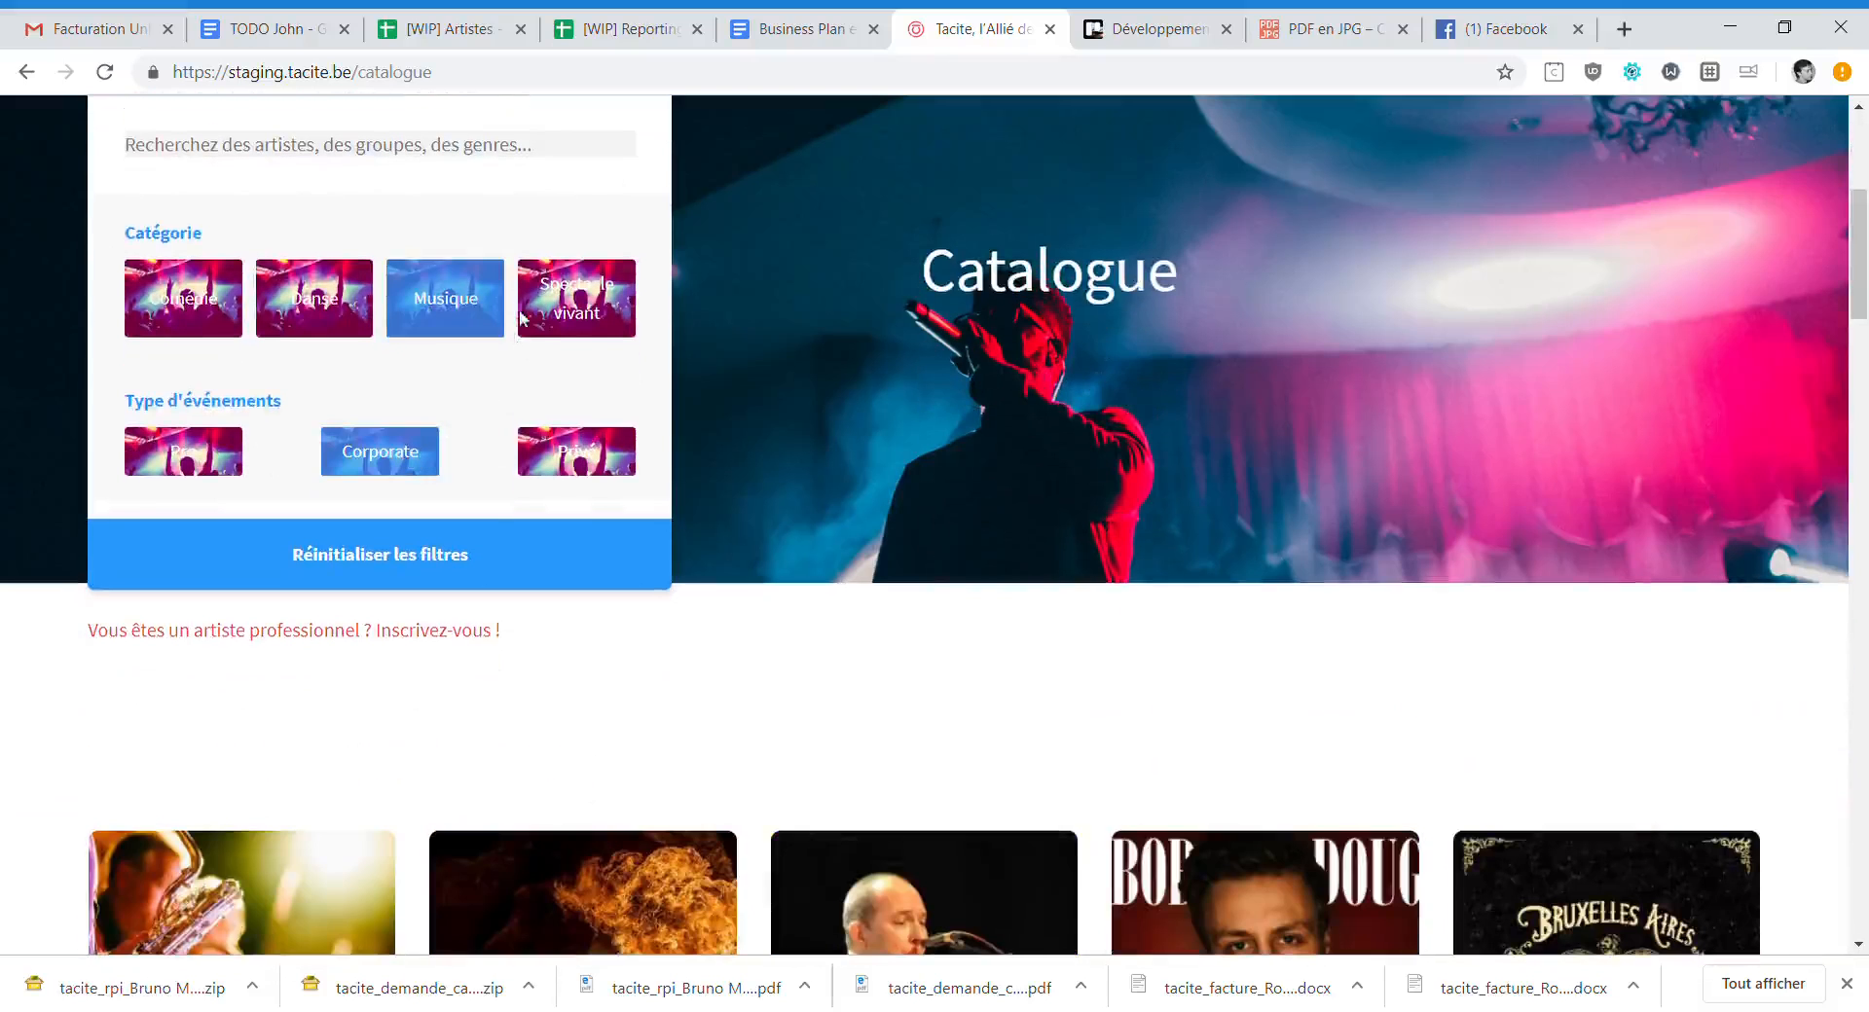
Open A Jazz Band's page from the catalogue and examine its biography, awards, media and event types.
scroll(419, 312, "down", 4)
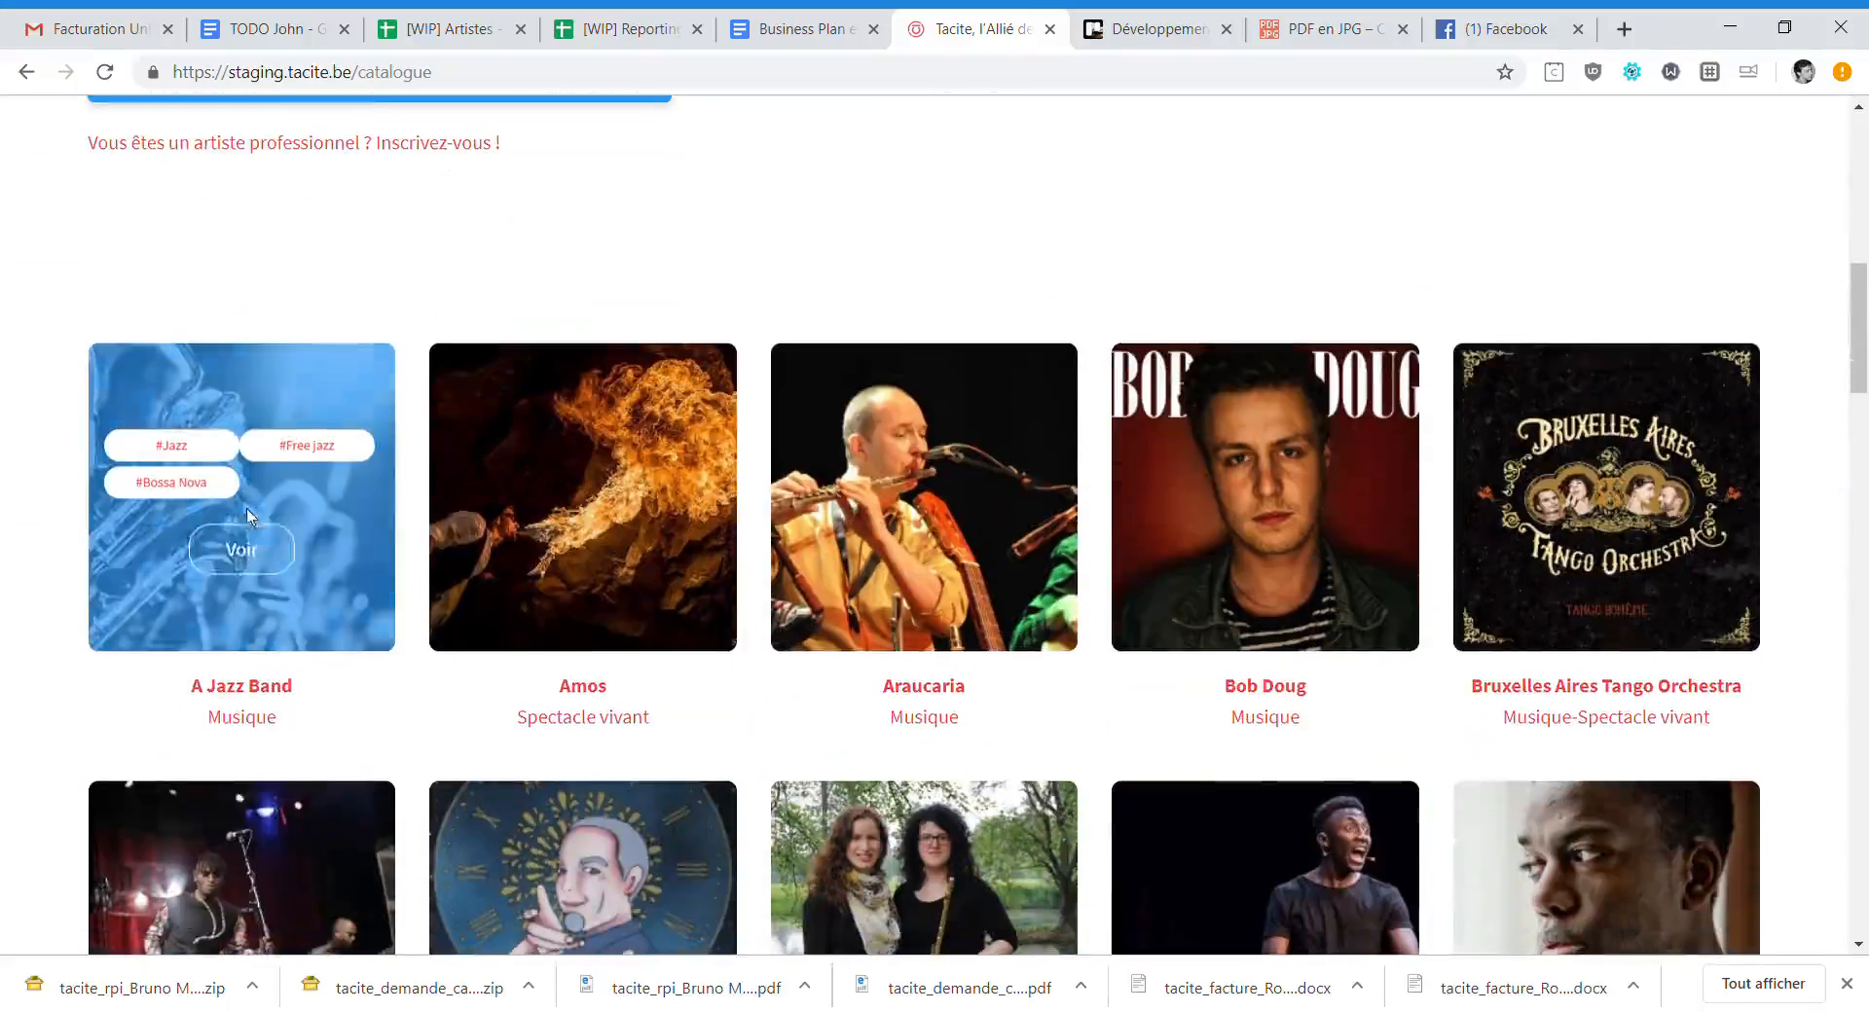
left_click(255, 548)
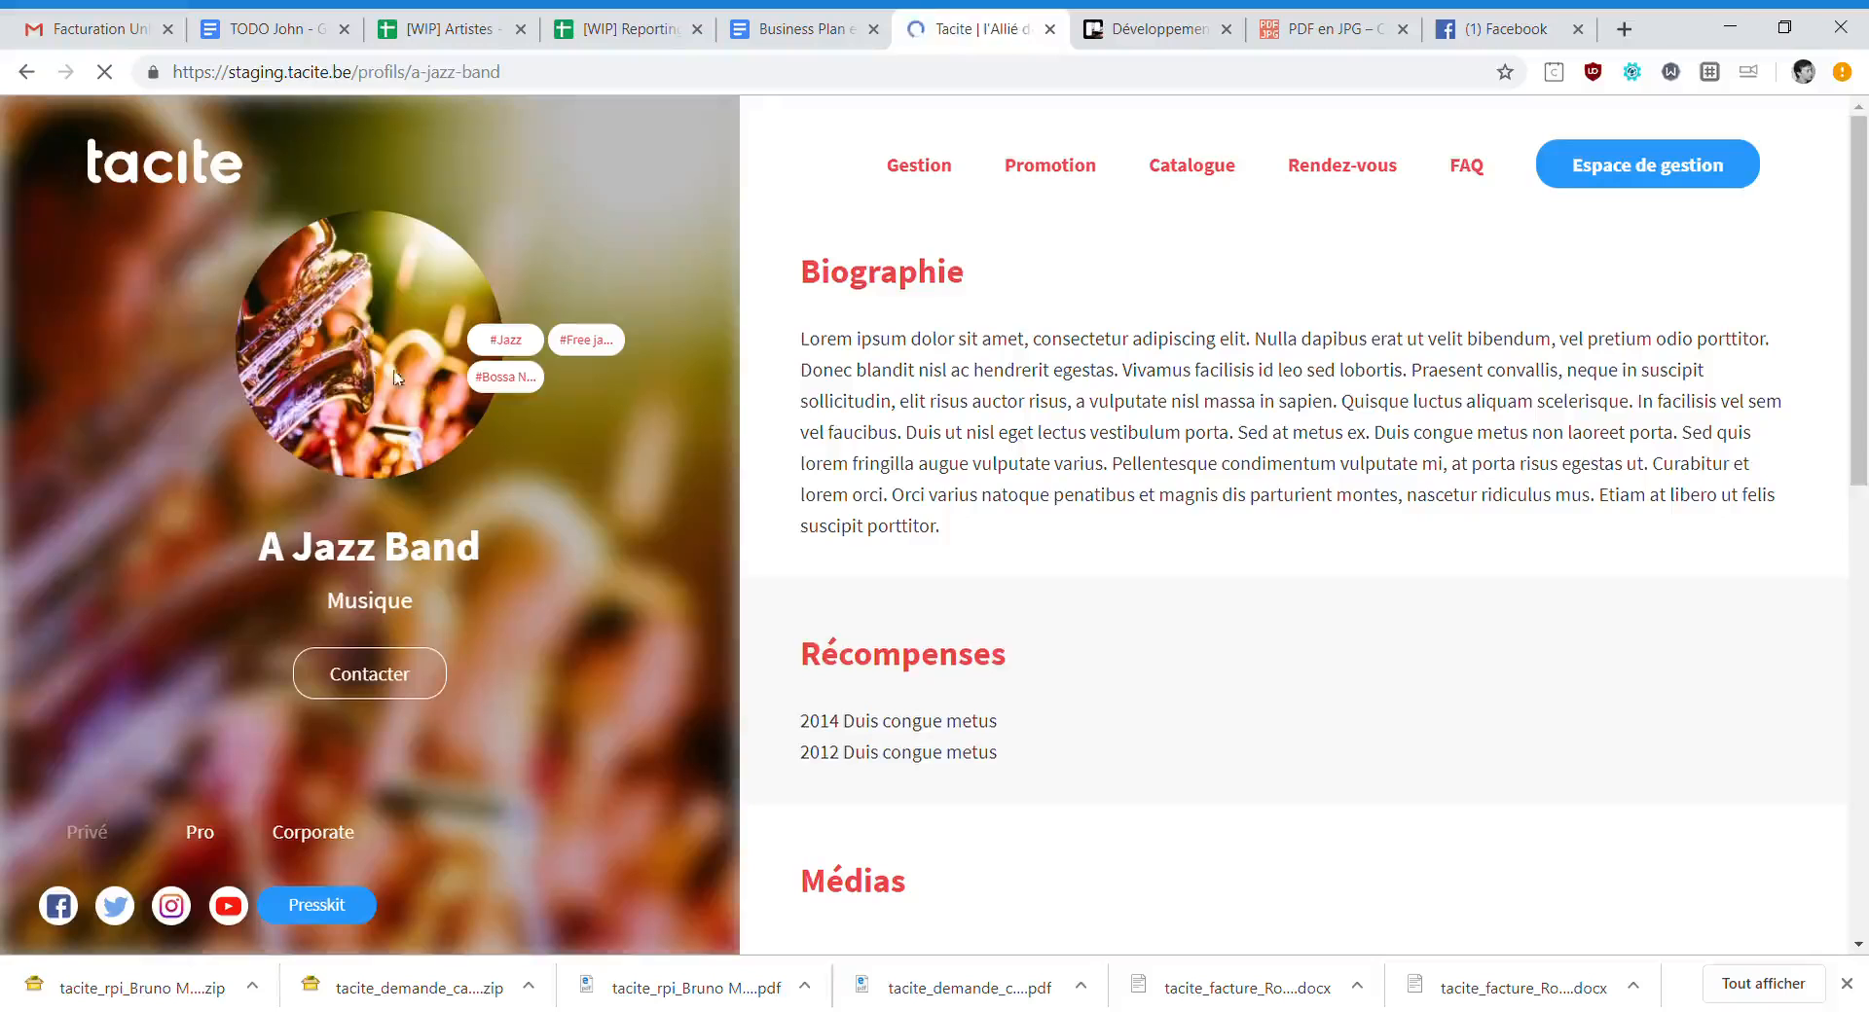
scroll(896, 321, "down", 3)
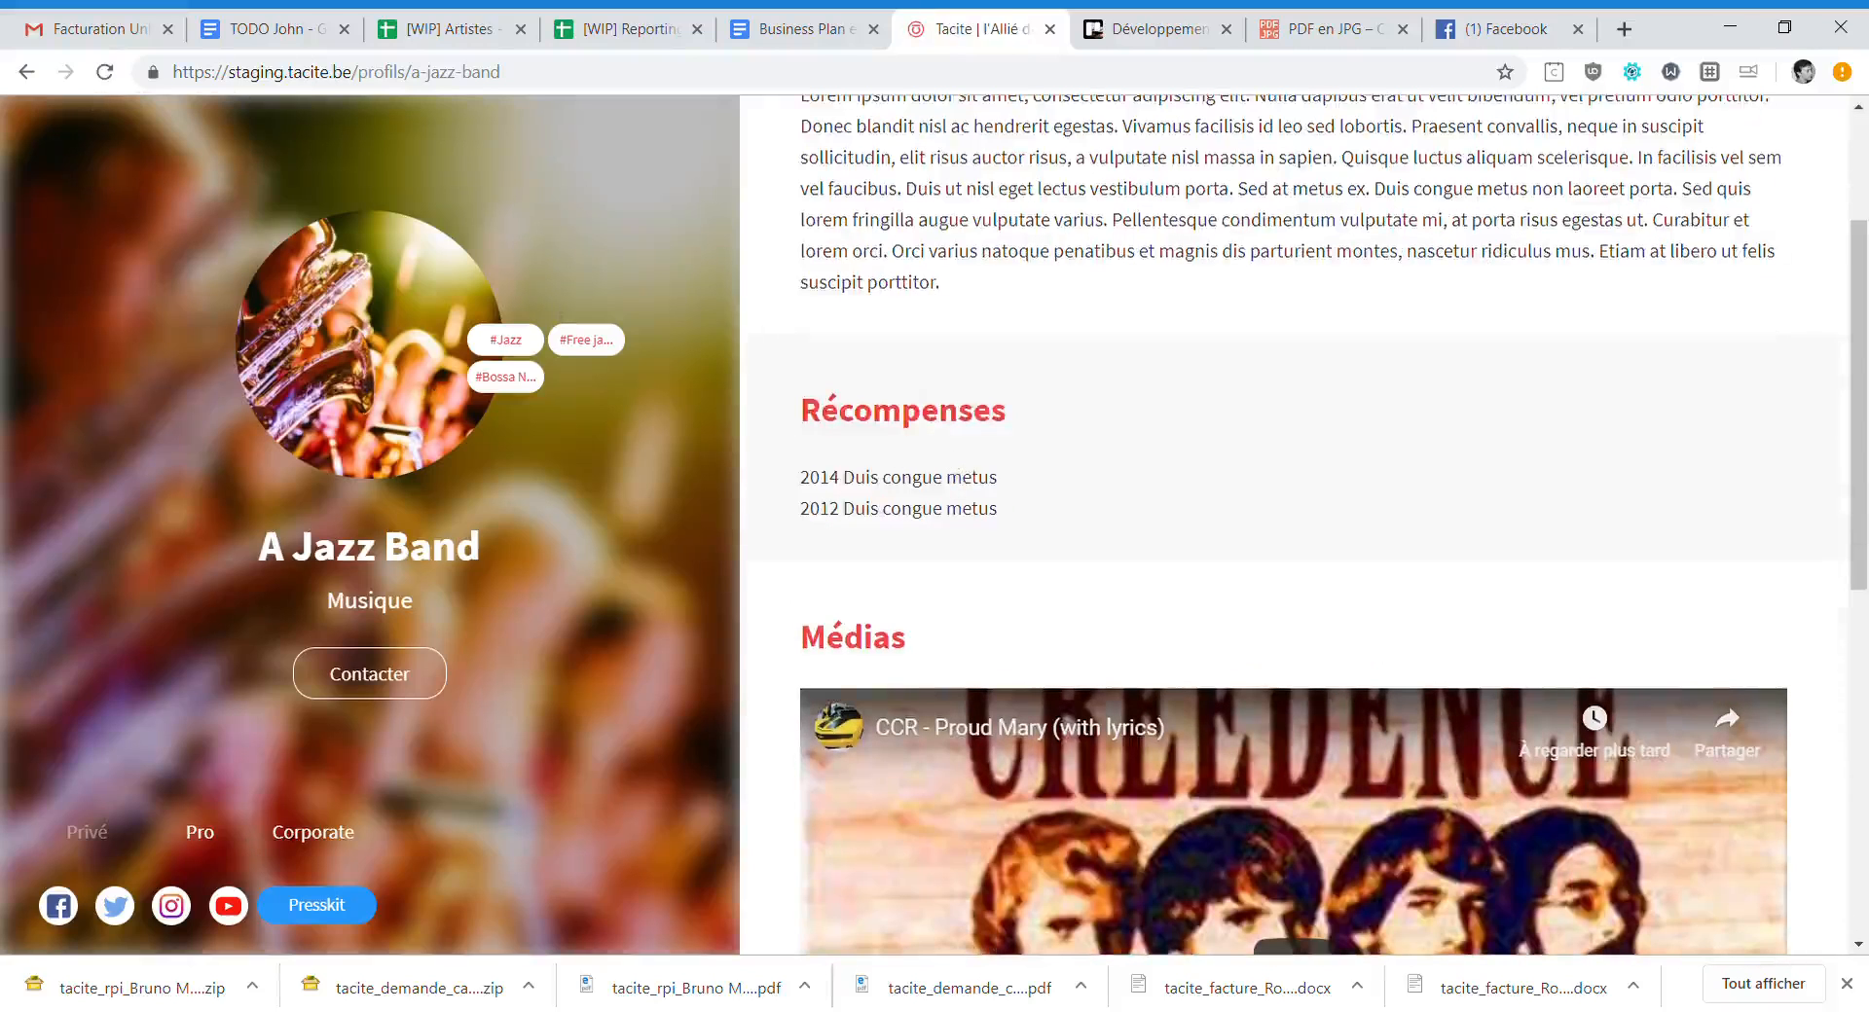
left_click_drag(370, 827, 173, 832)
left_click(787, 569)
scroll(885, 488, "down", 4)
scroll(742, 468, "up", 6)
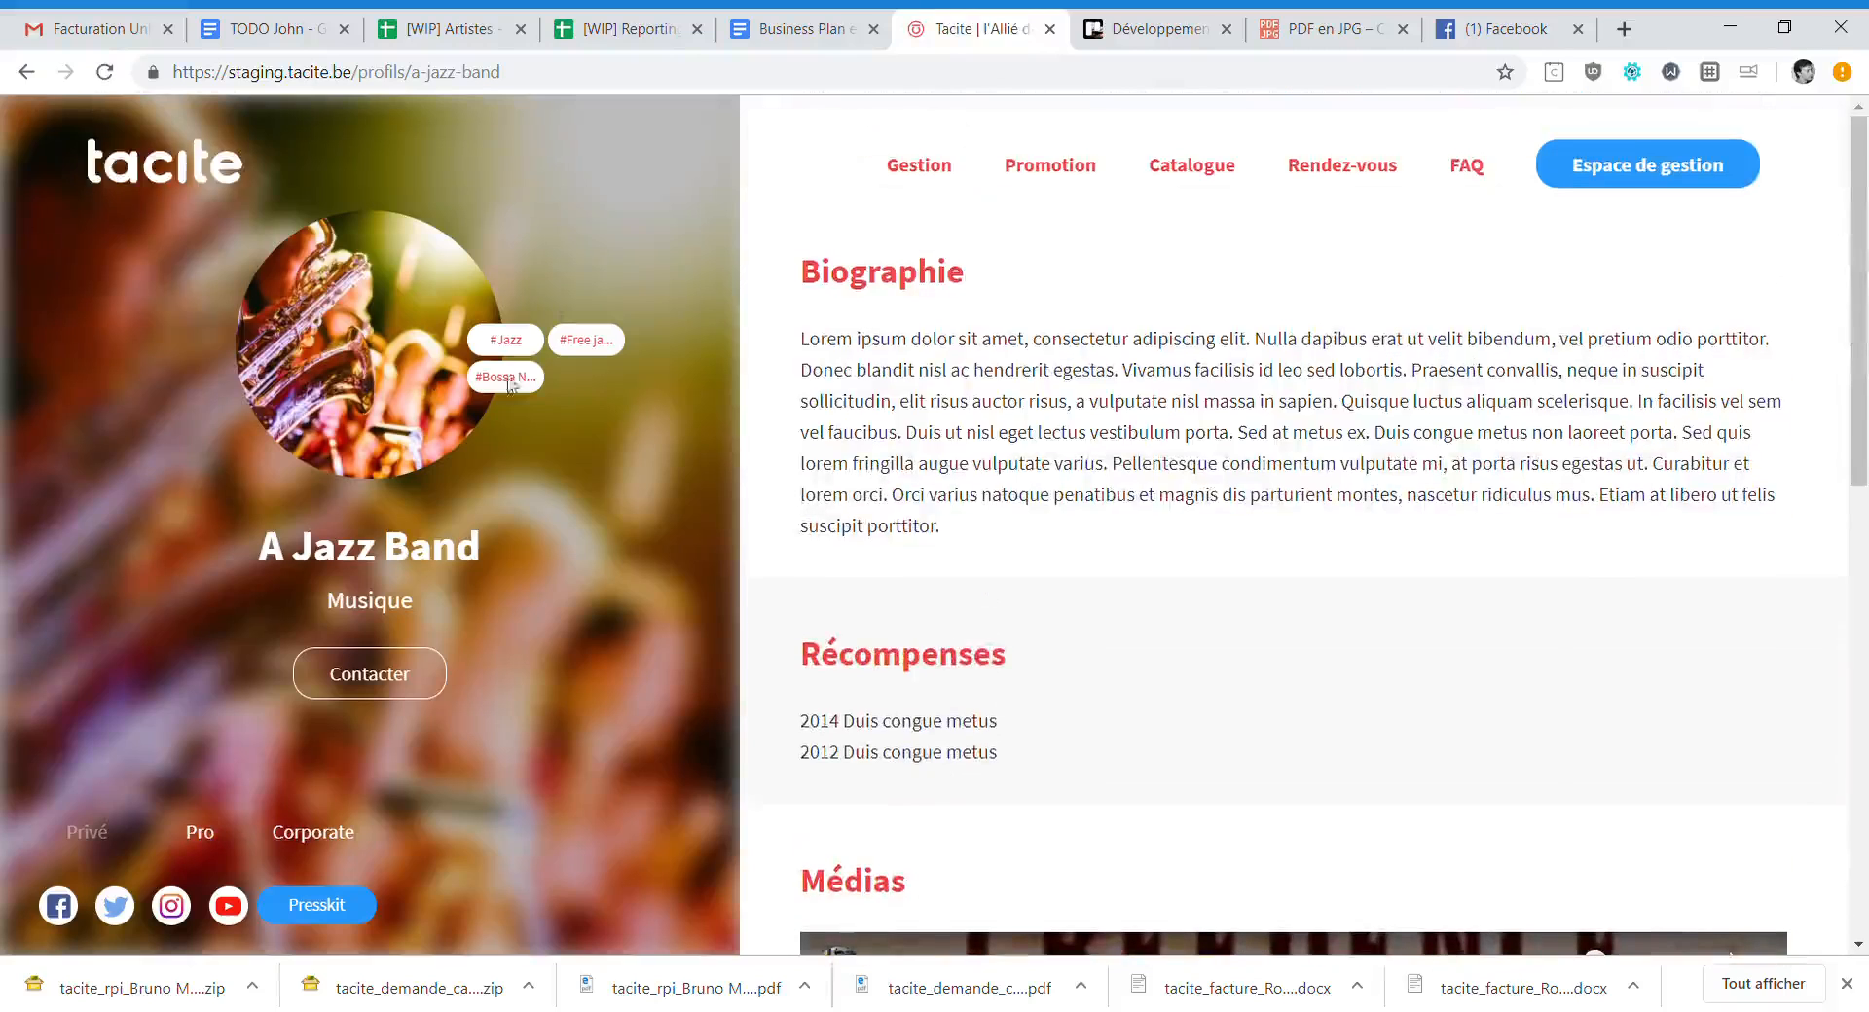
Return to the A Cool Structure profile's editing page, check the form for adding a member and close it.
left_click(28, 73)
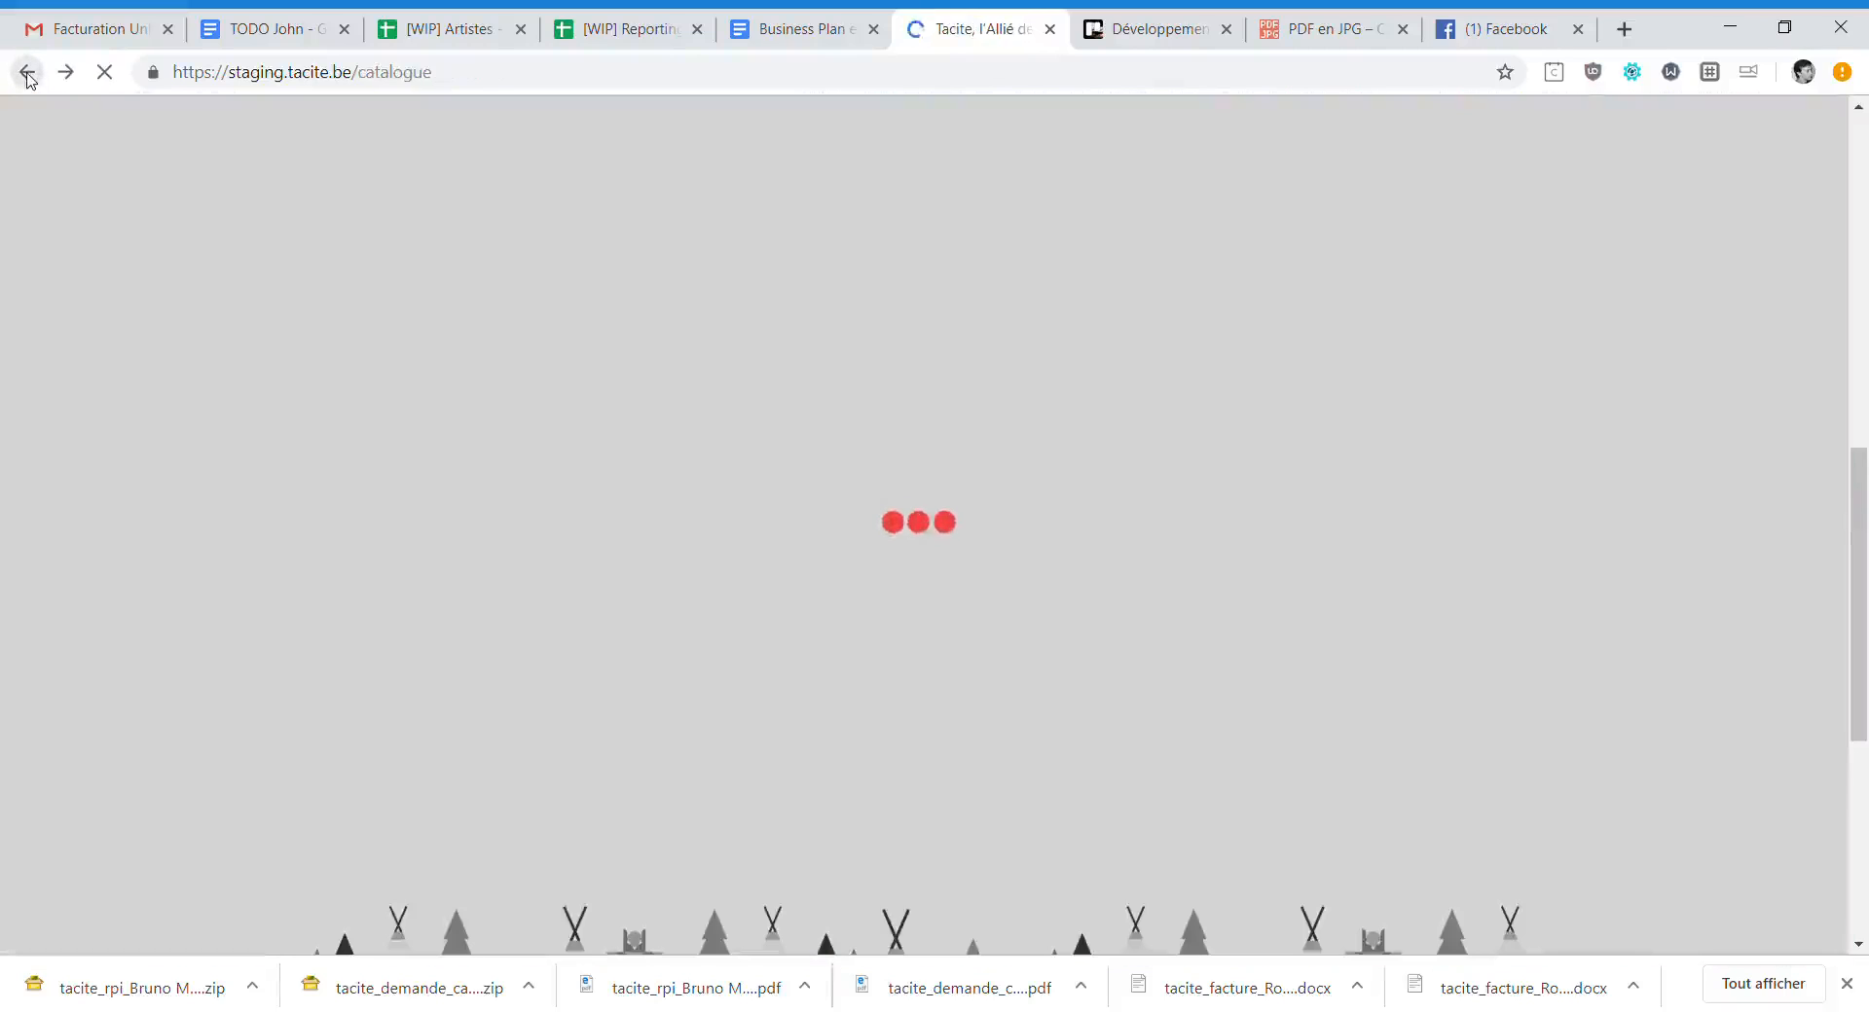
left_click(27, 73)
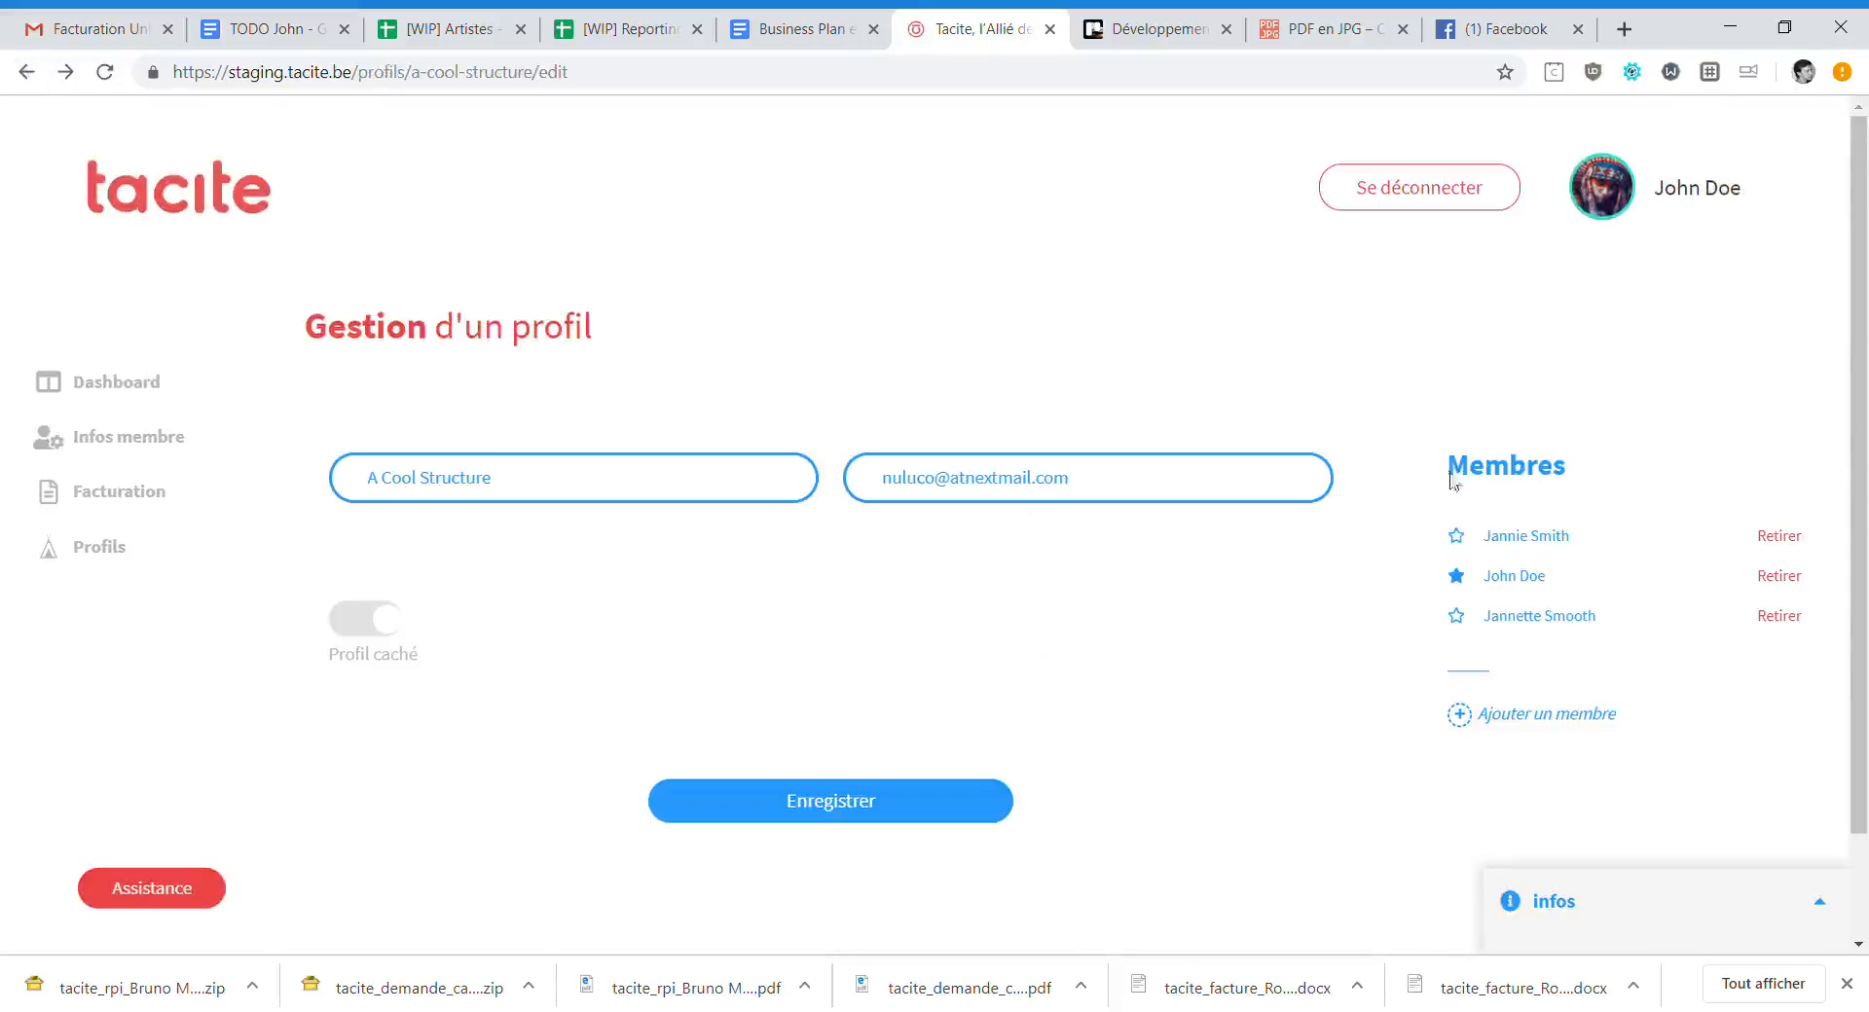
left_click(1544, 715)
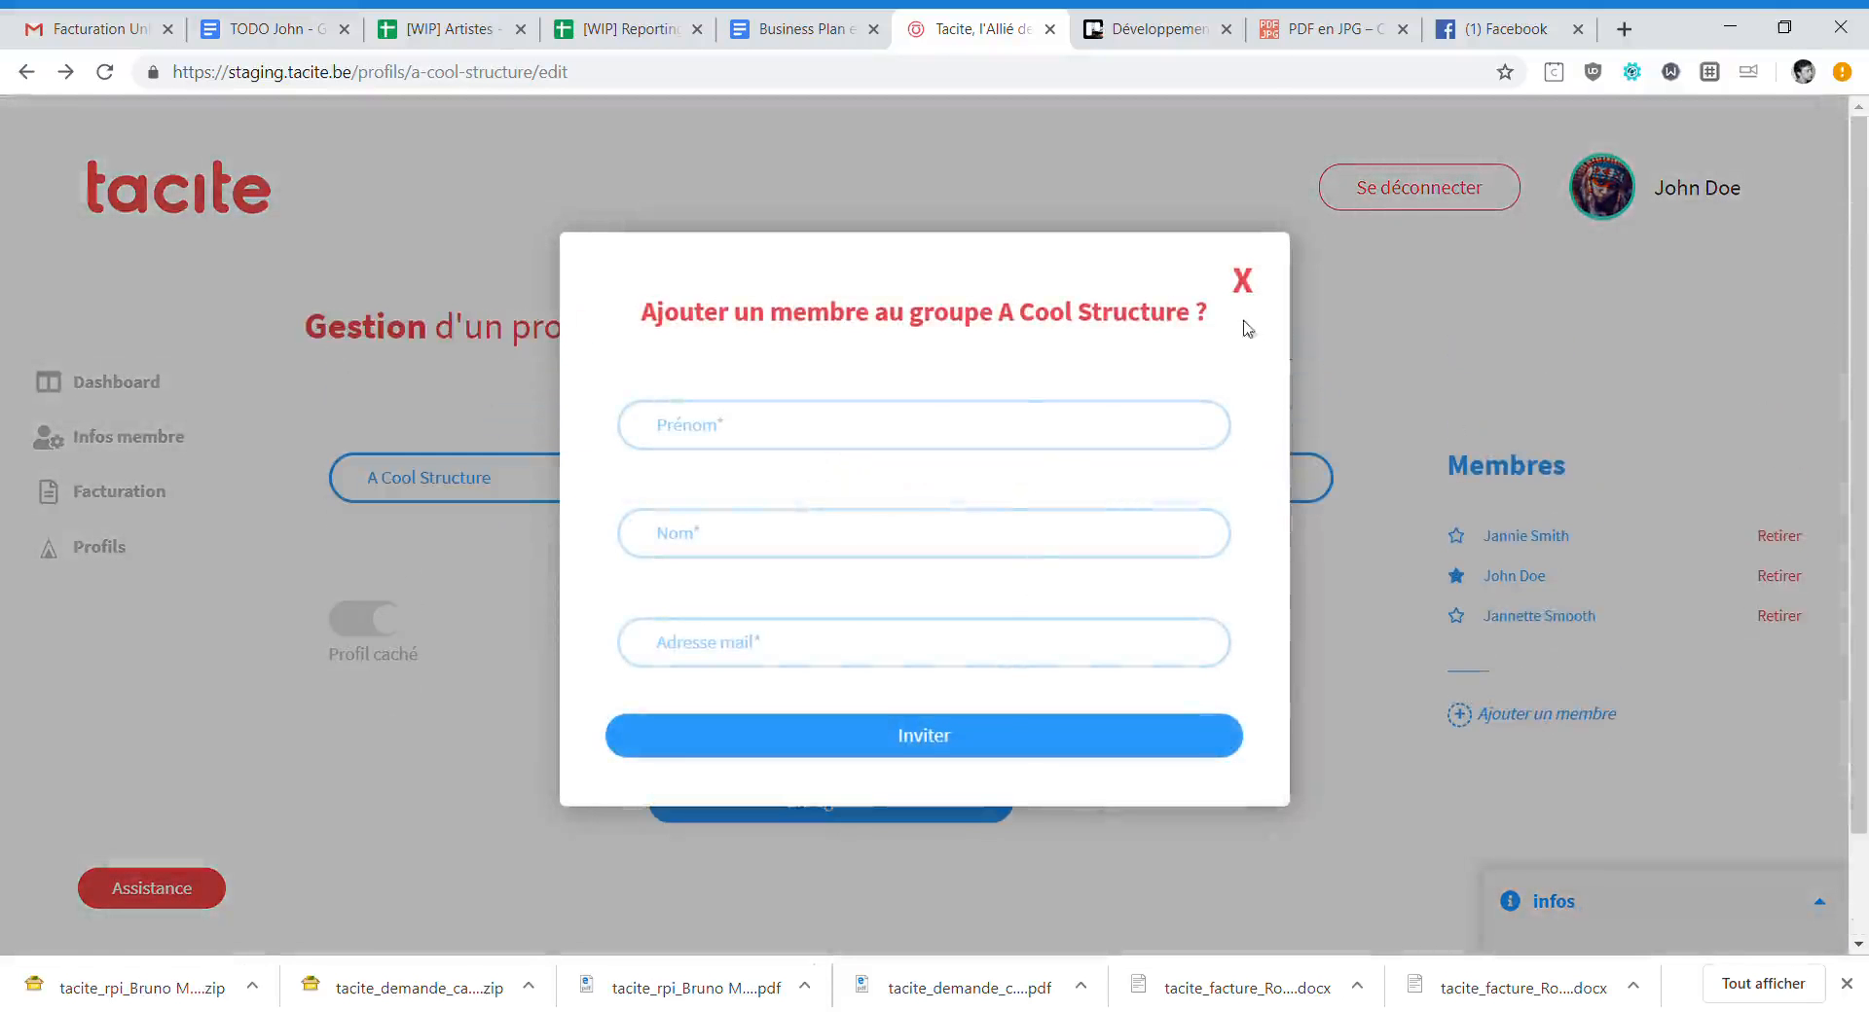
left_click(1243, 281)
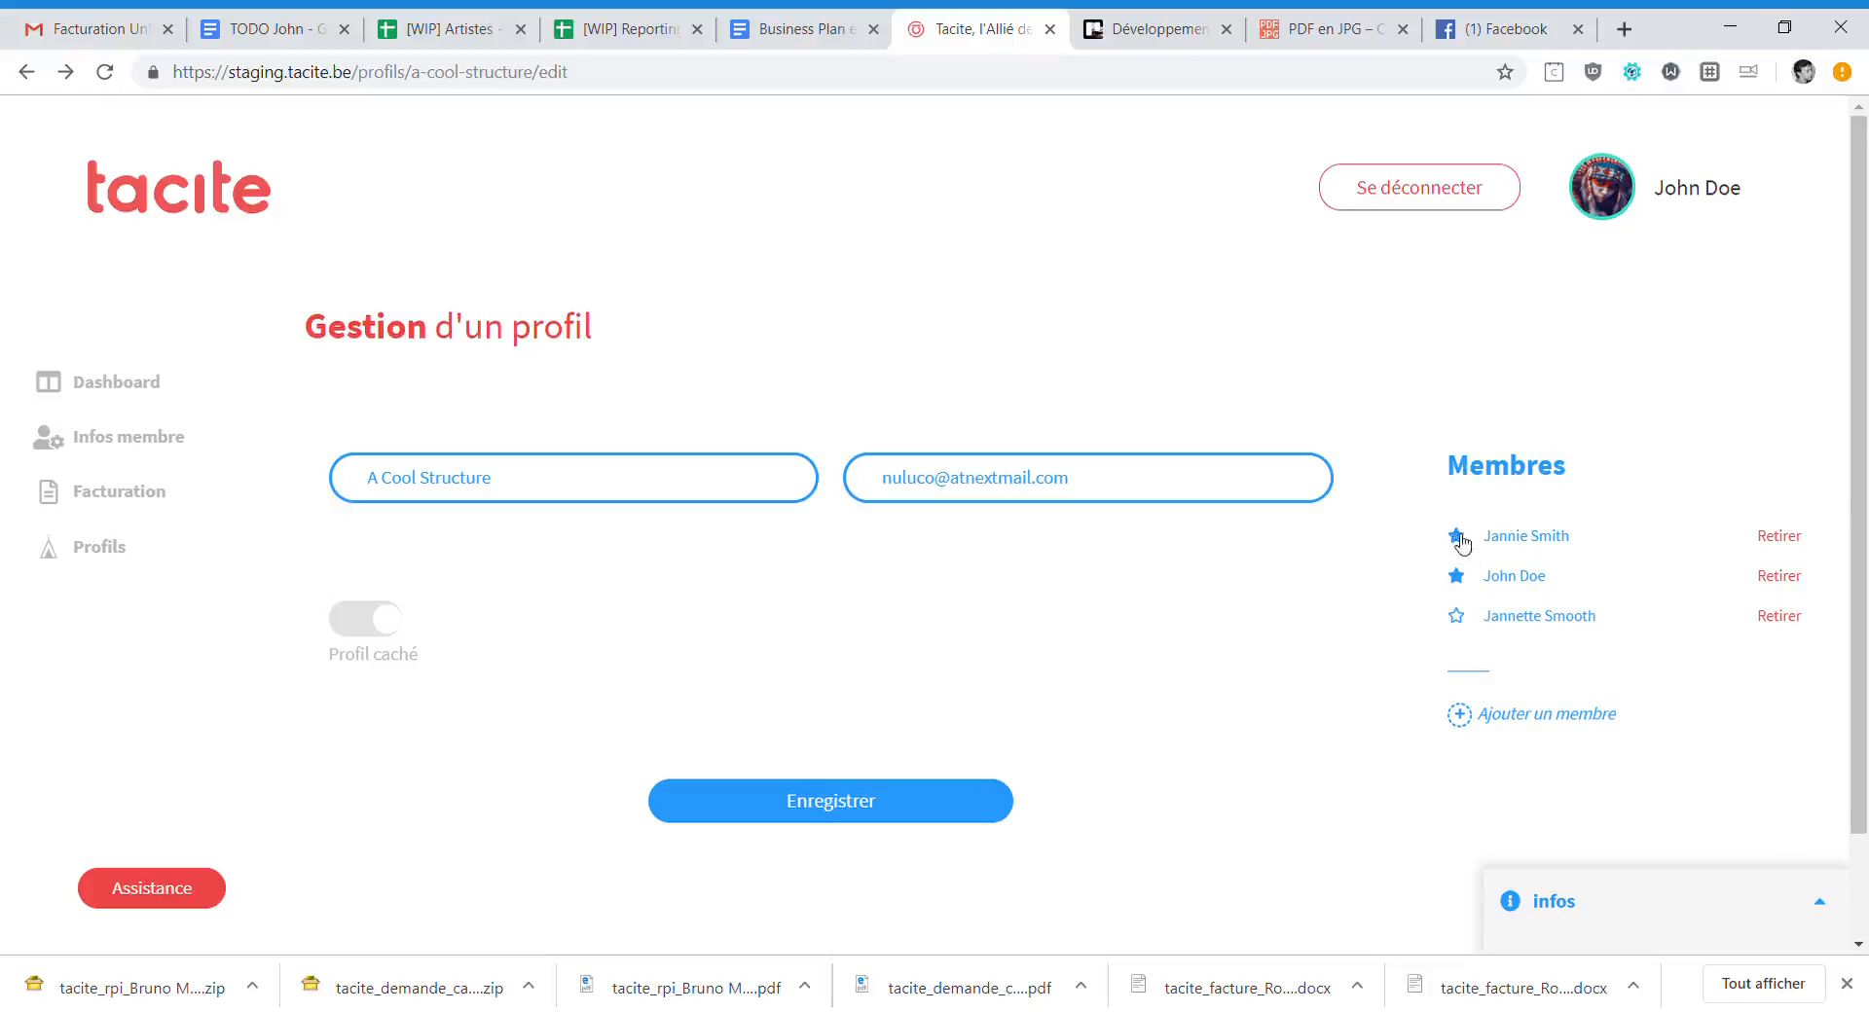
Make the A Cool Structure profile public, look over its description section and set the profile back to hidden.
left_click(949, 793)
left_click(383, 613)
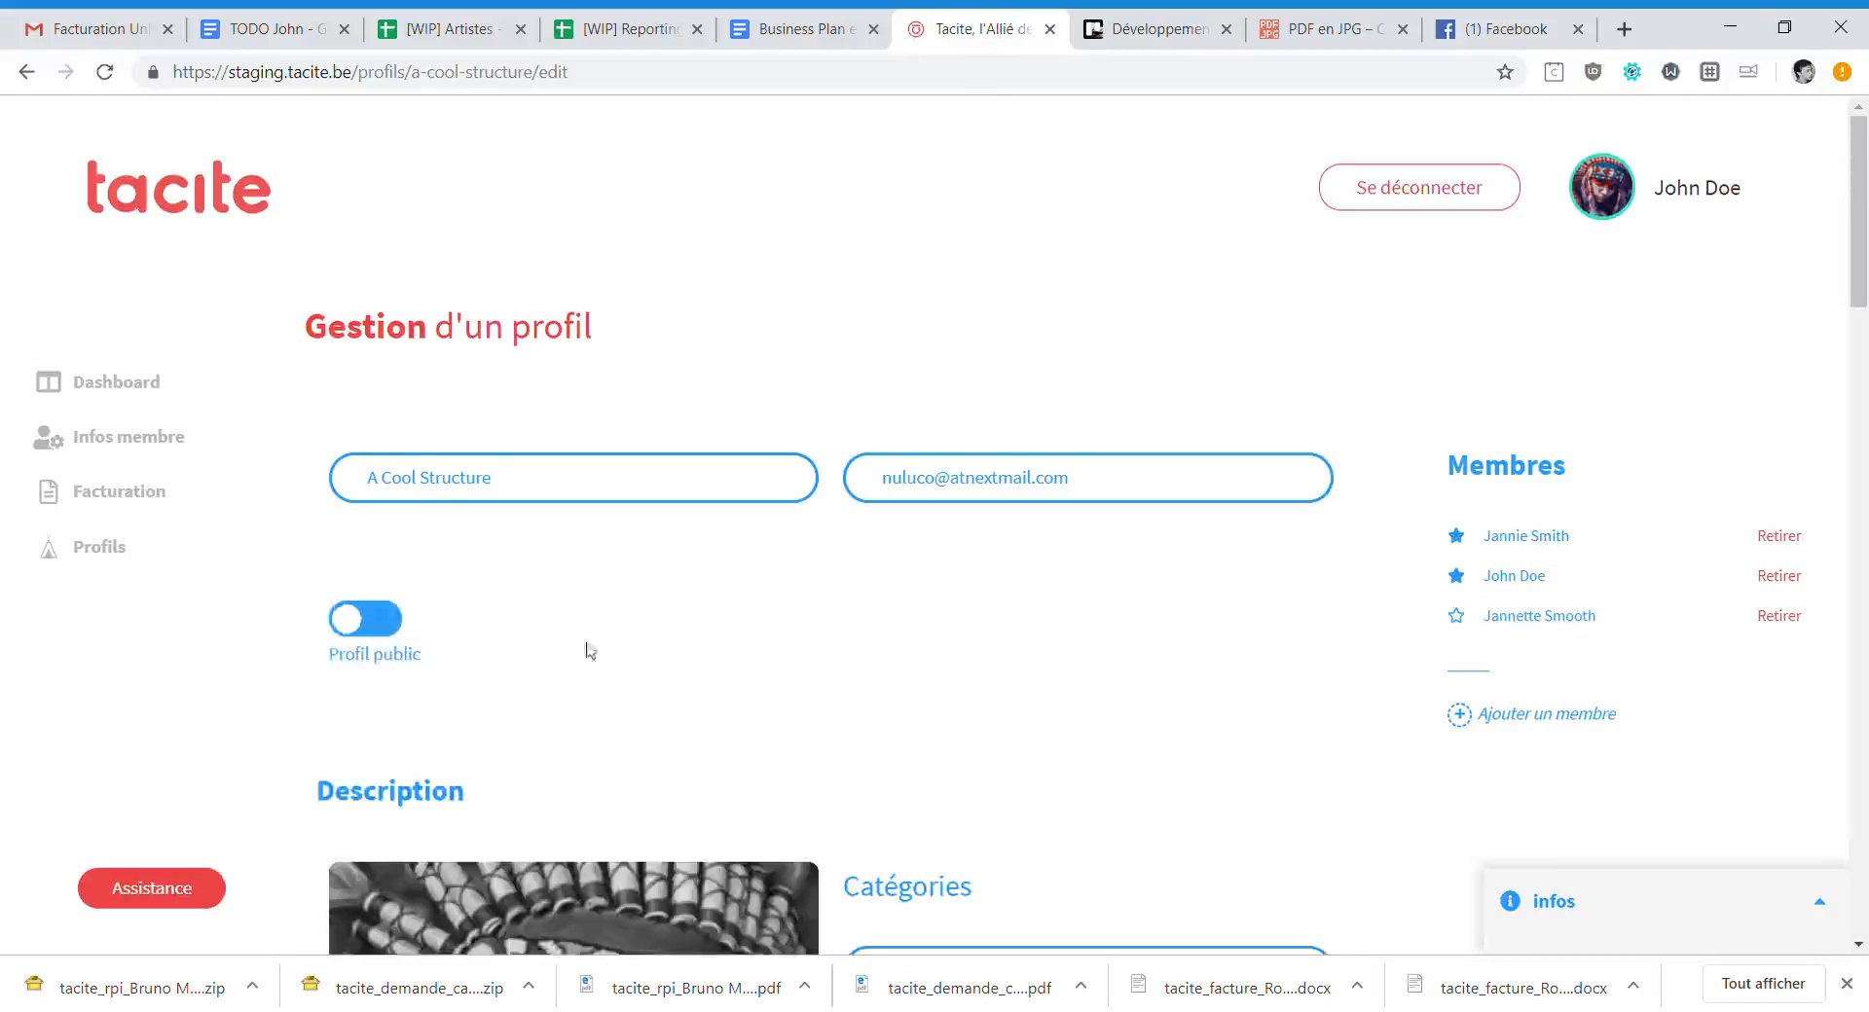
scroll(387, 526, "down", 3)
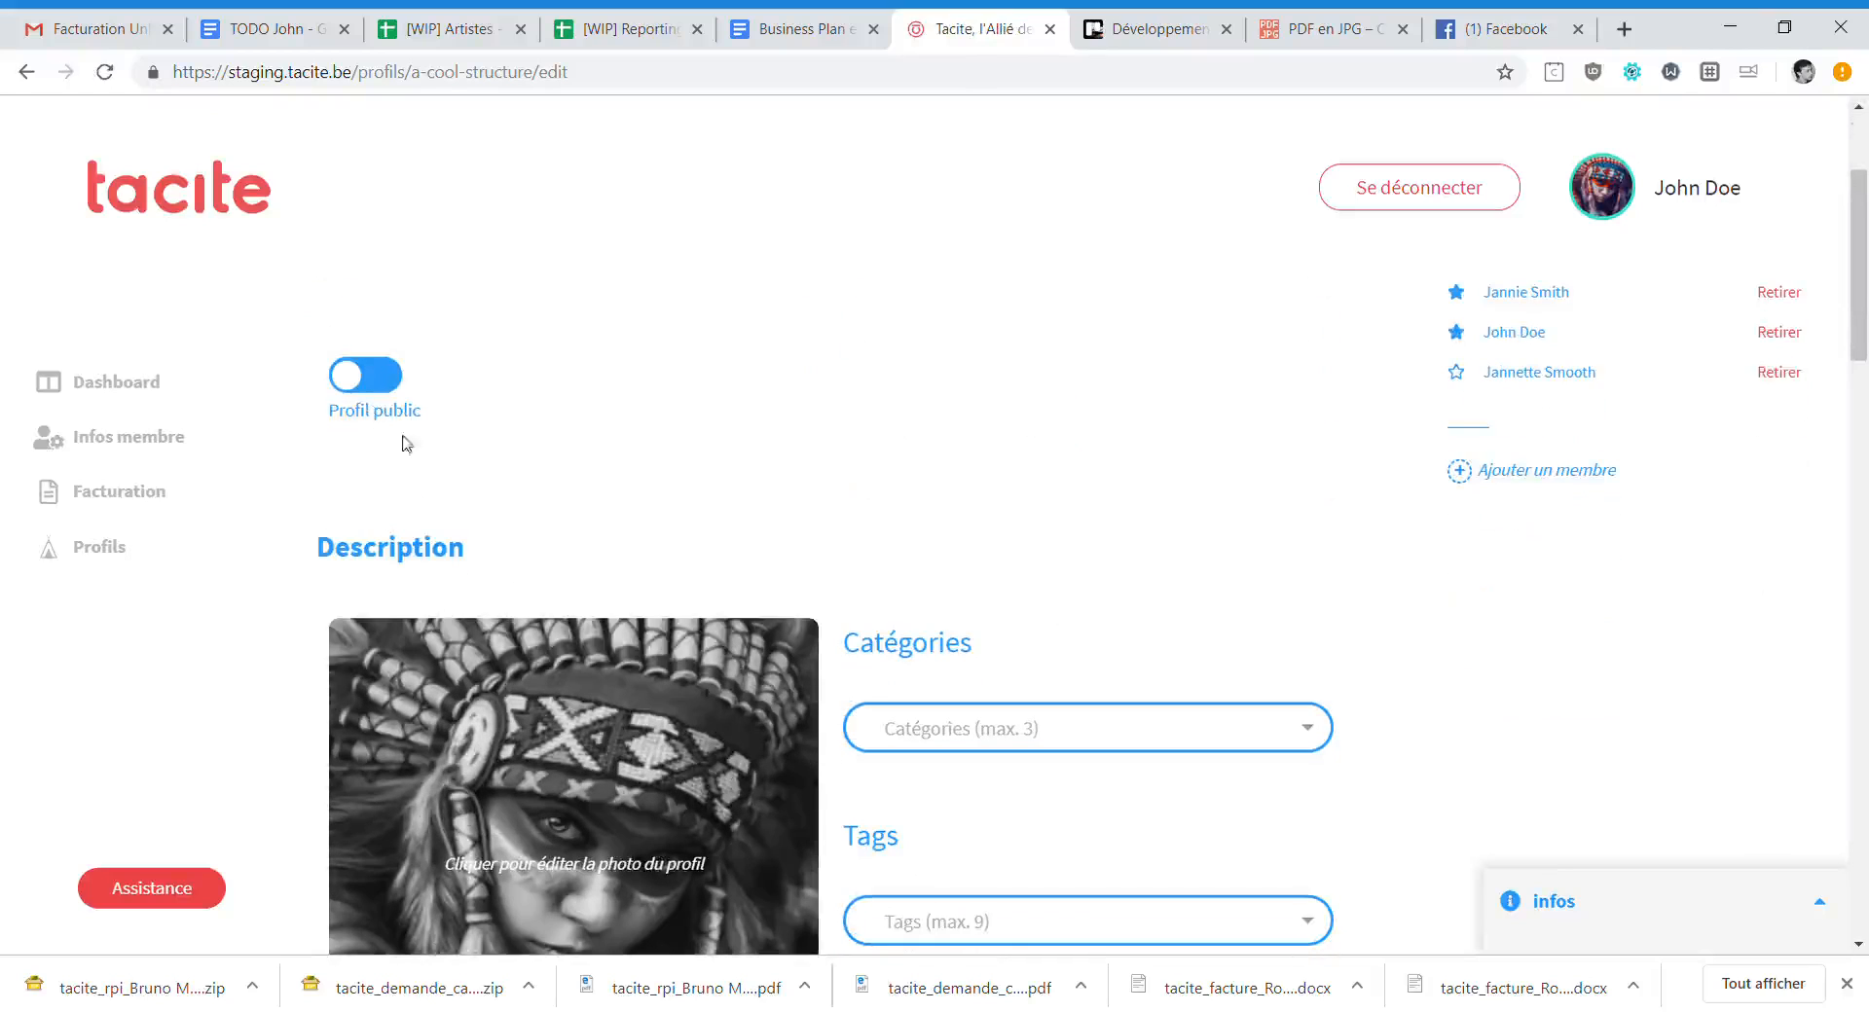
left_click(382, 389)
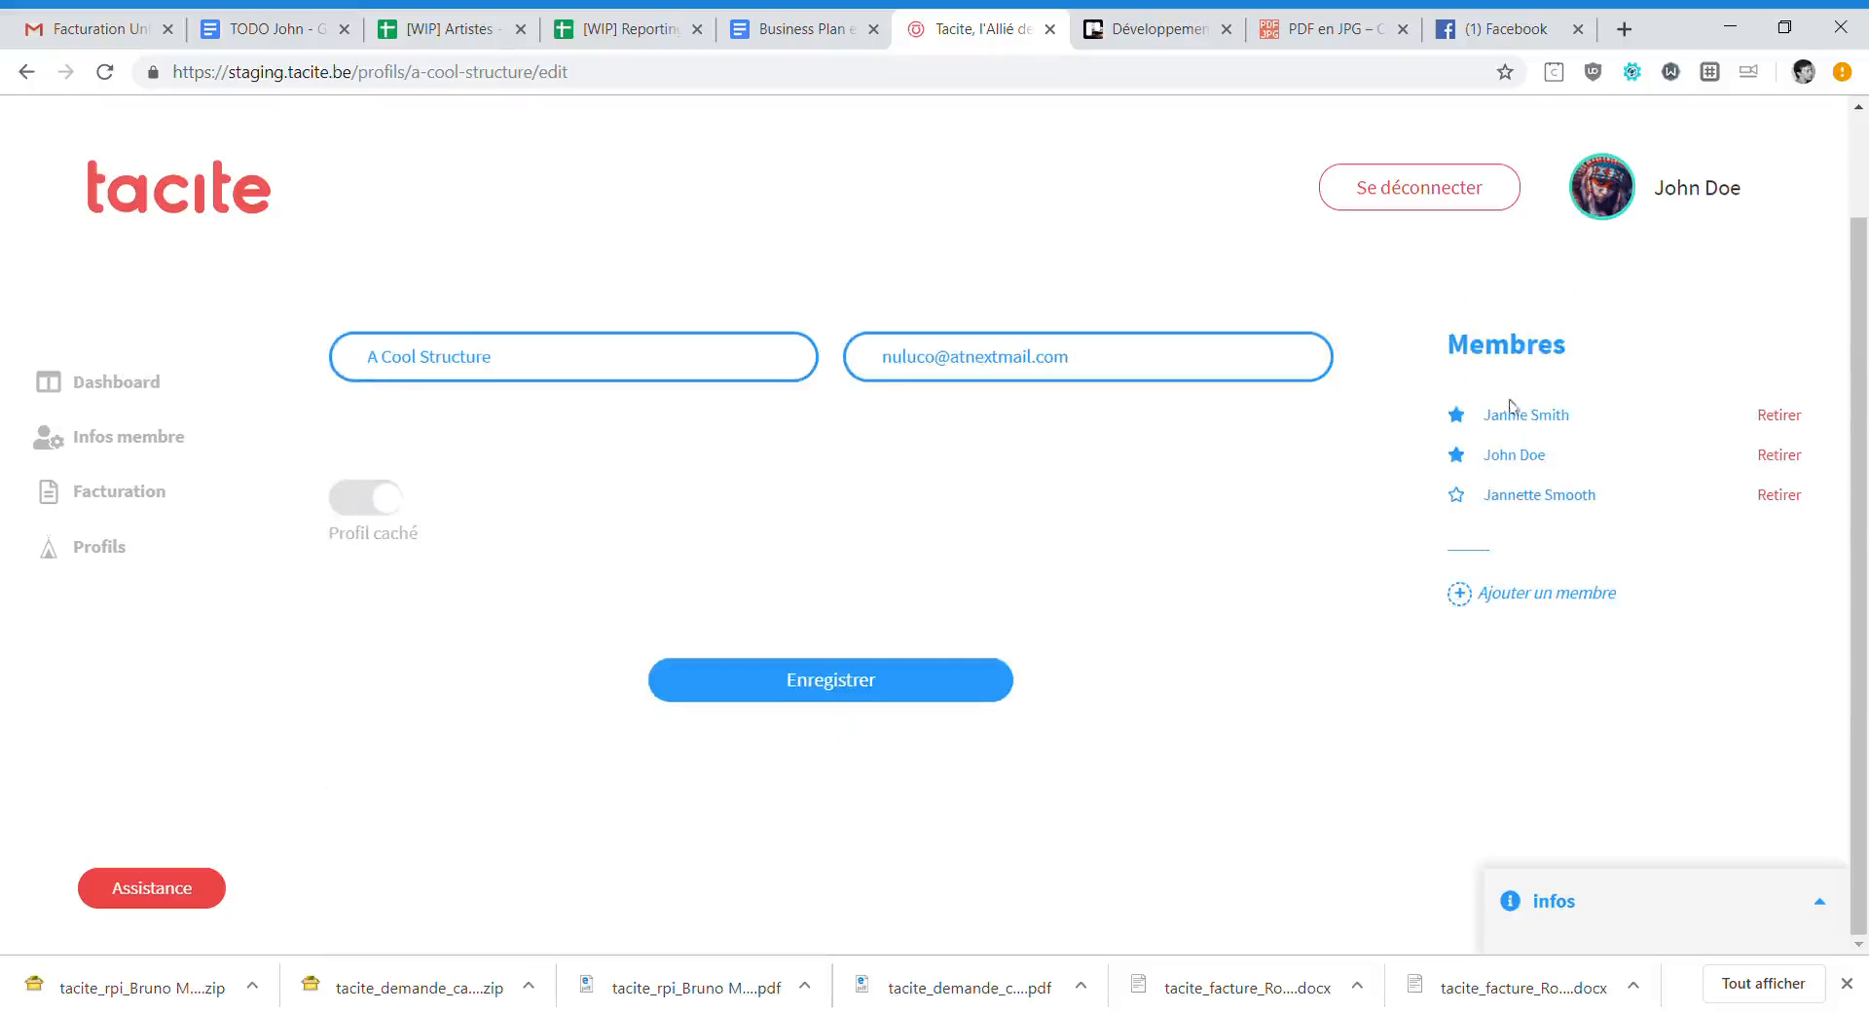
scroll(1188, 448, "up", 1)
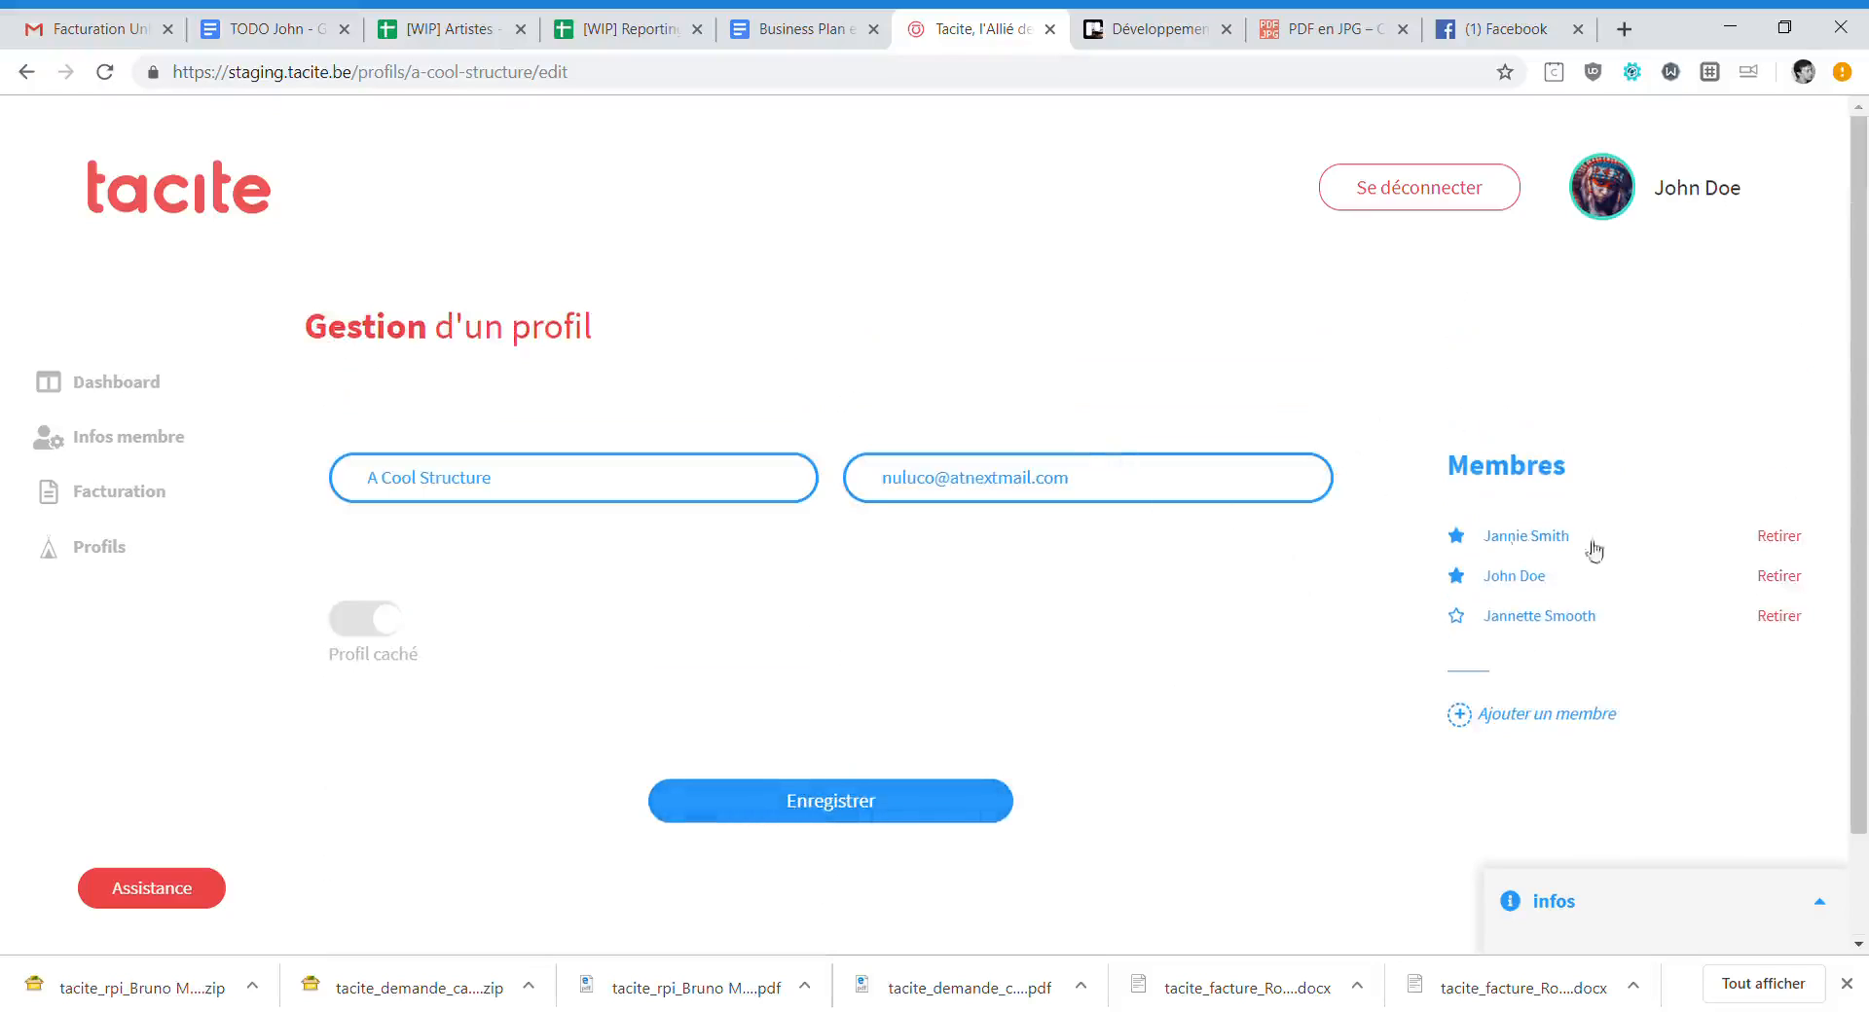
Save the A Cool Structure profile with its current settings.
left_click_drag(501, 489, 328, 491)
left_click(537, 594)
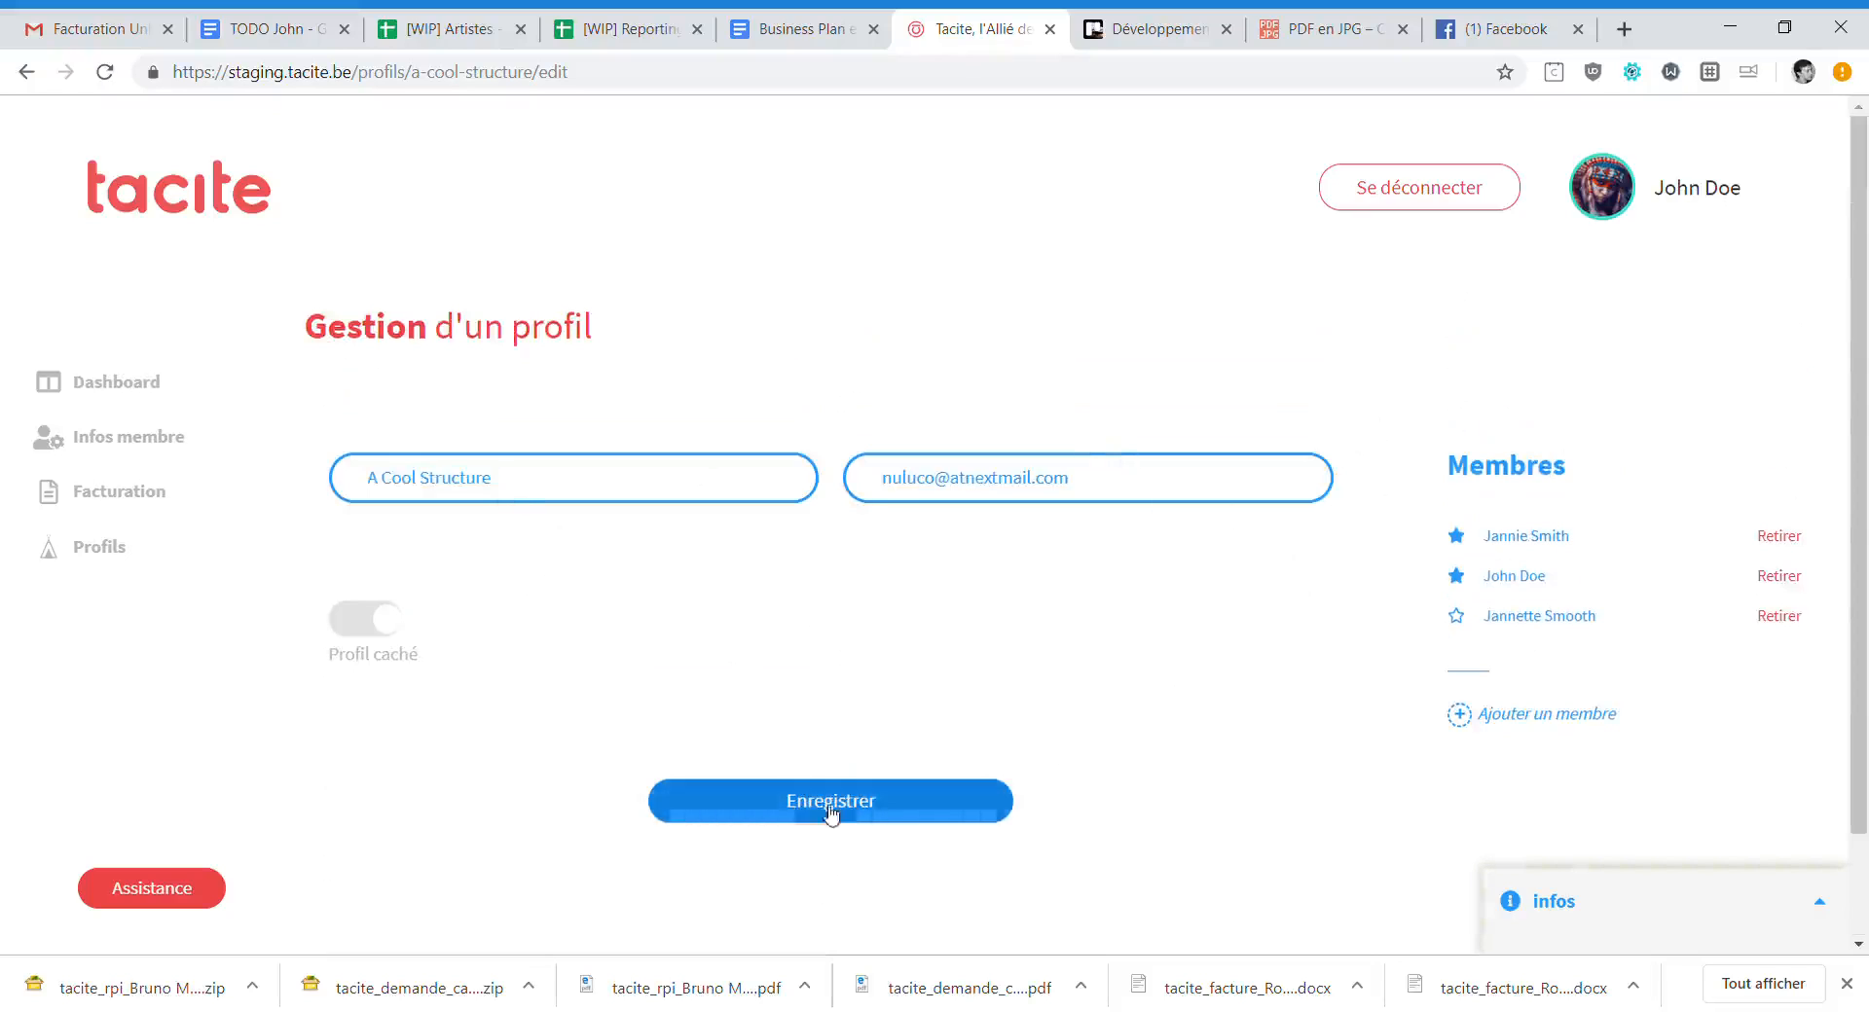
left_click(835, 813)
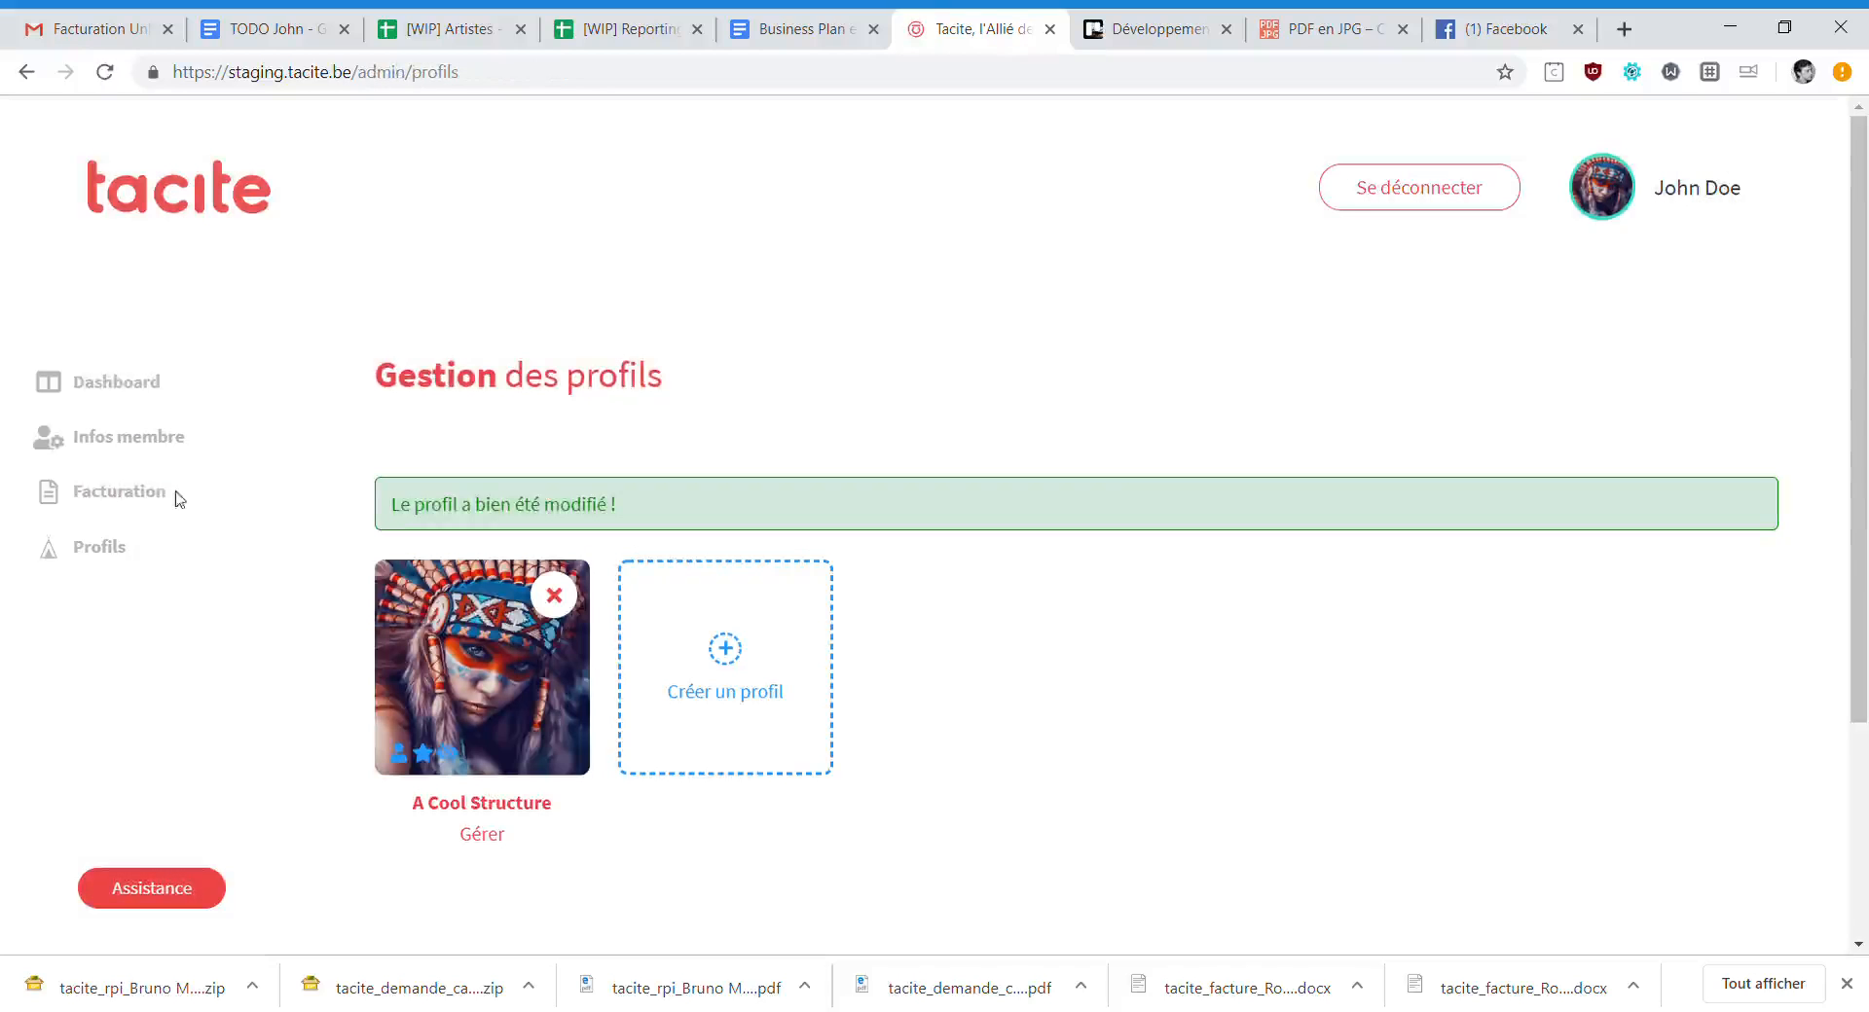
Start a new bill with A Cool Structure as the party to bill for and continue to the fees.
left_click(115, 496)
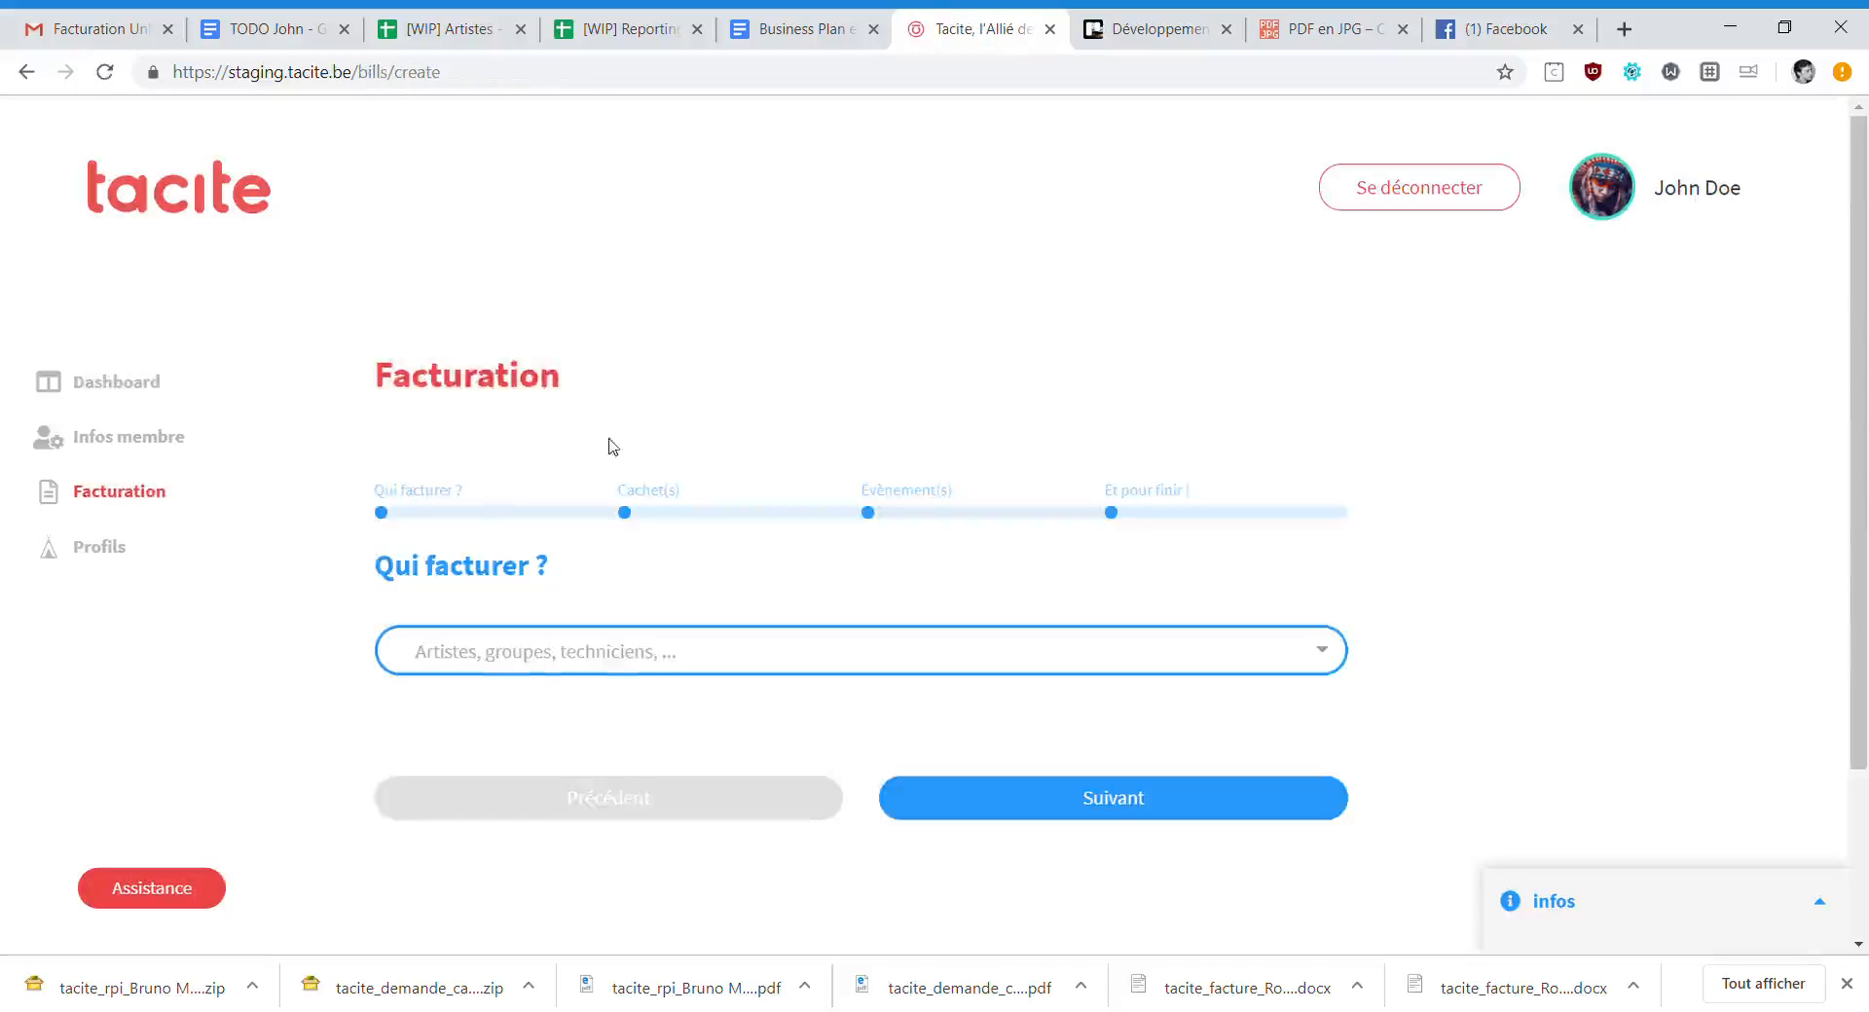
scroll(609, 447, "down", 2)
scroll(609, 447, "up", 1)
left_click(673, 562)
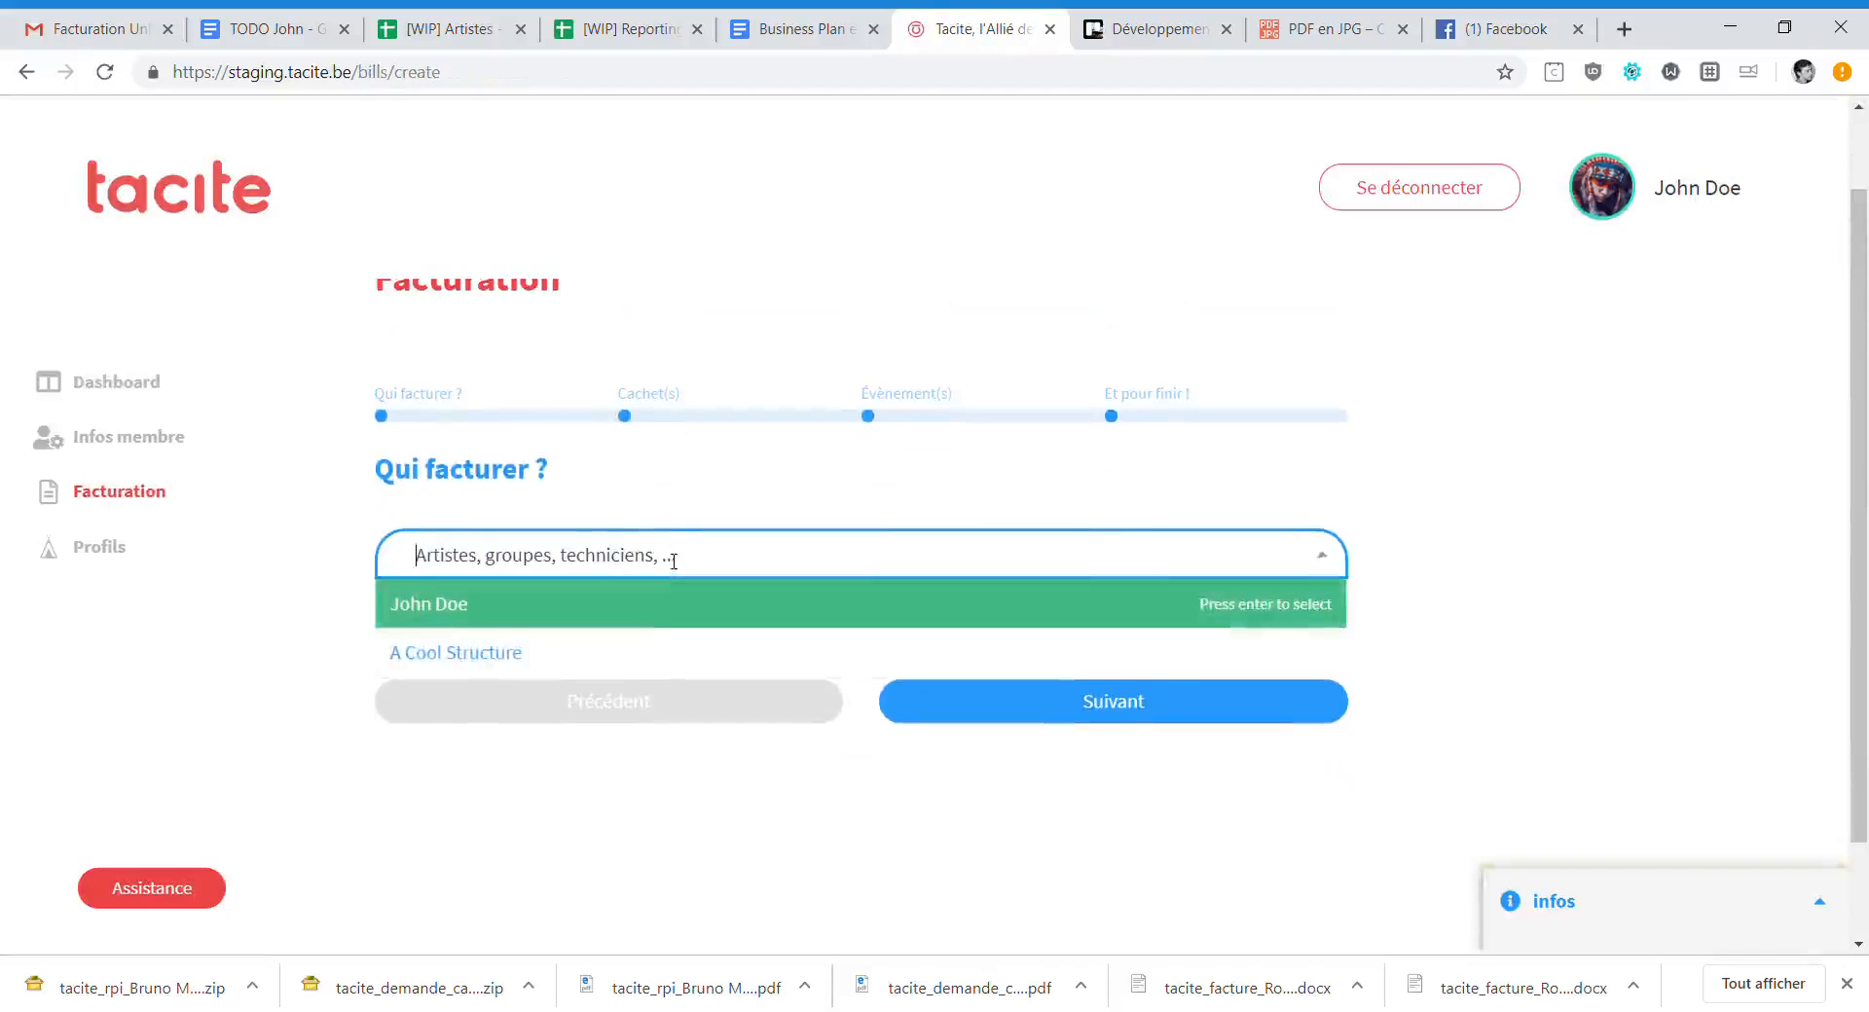
left_click(644, 655)
left_click(1051, 708)
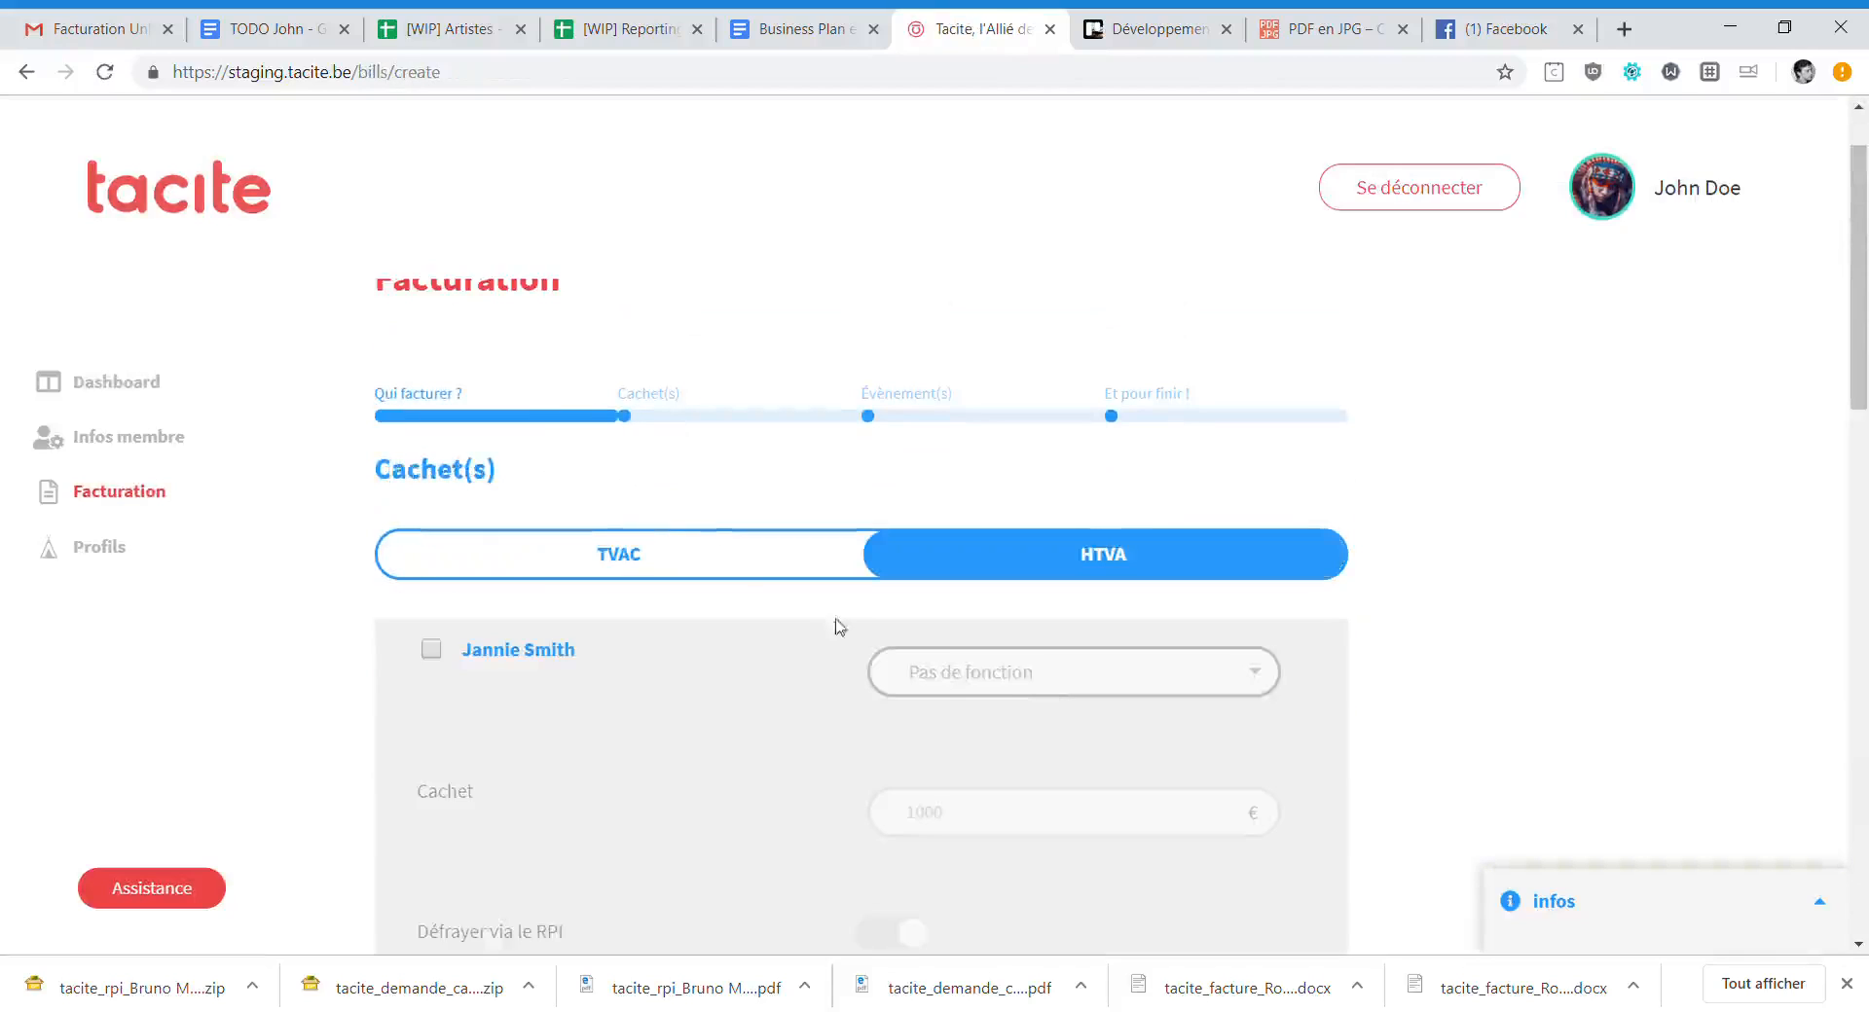
Include the group's first member in the bill as Technicien son with a fee of 200 € and travel expenses.
scroll(834, 600, "down", 2)
left_click(432, 412)
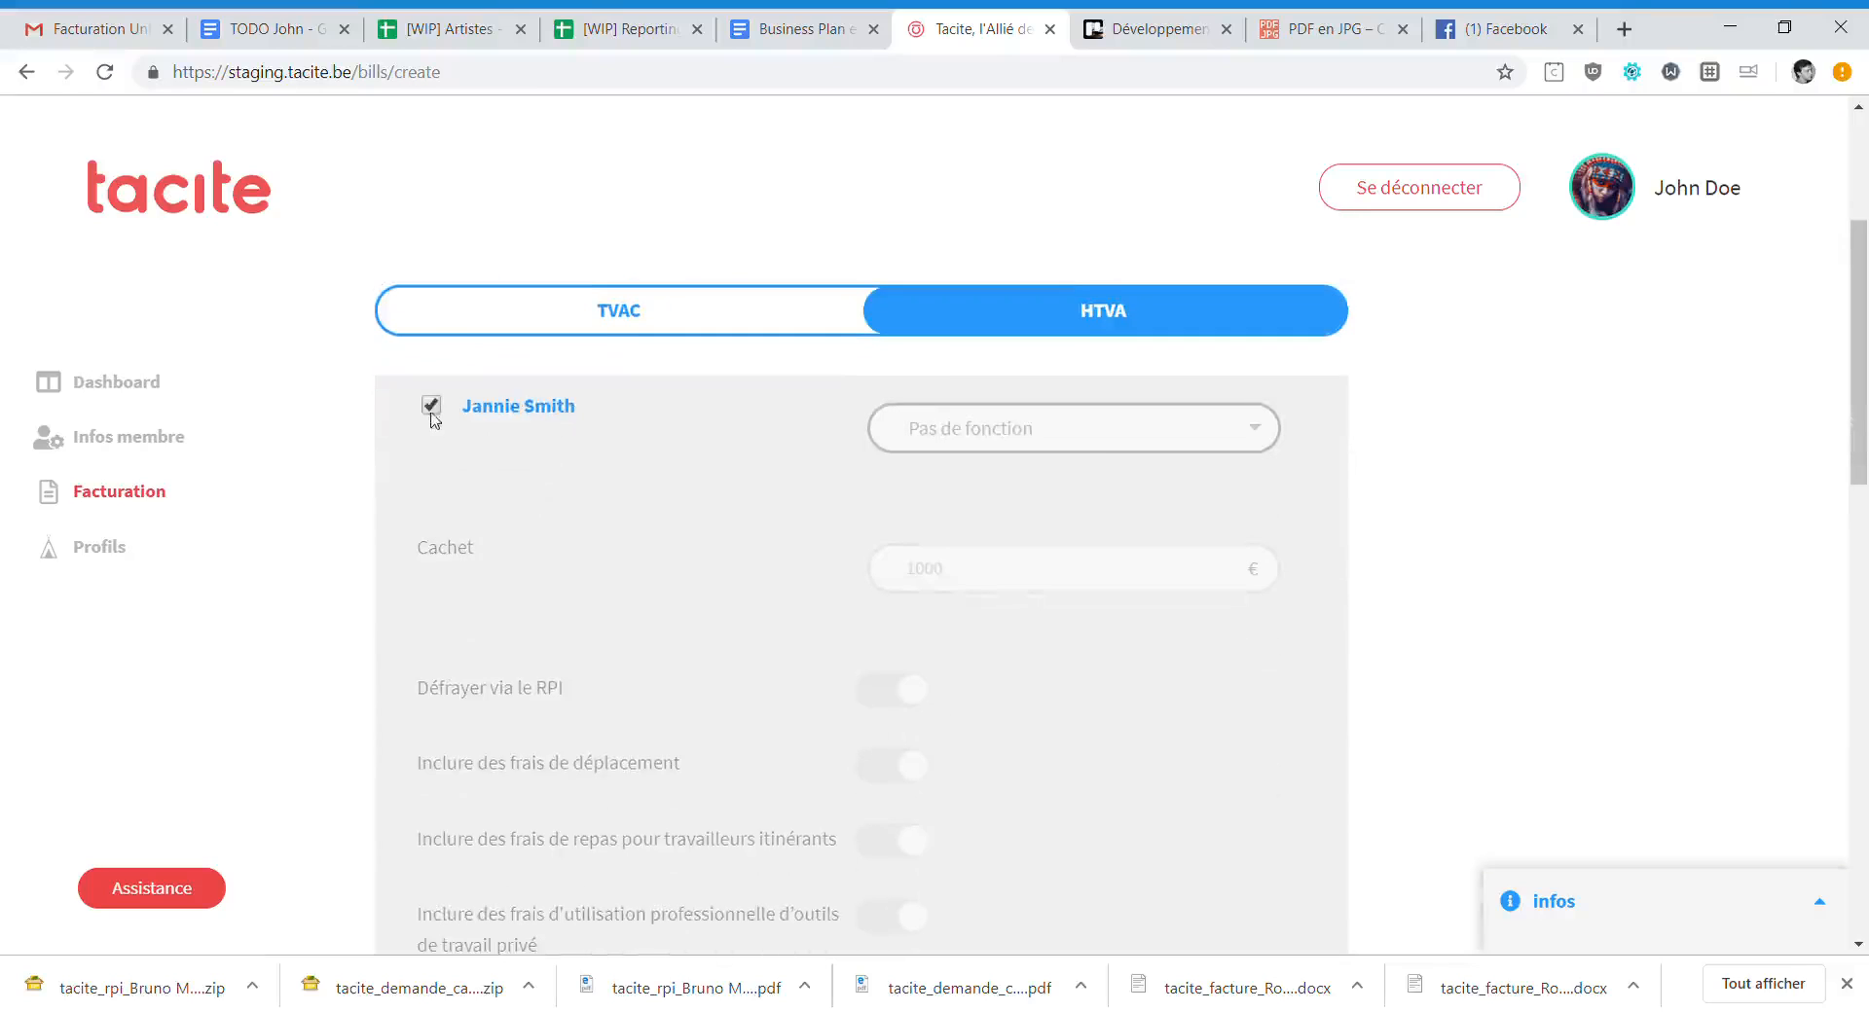
left_click(1074, 439)
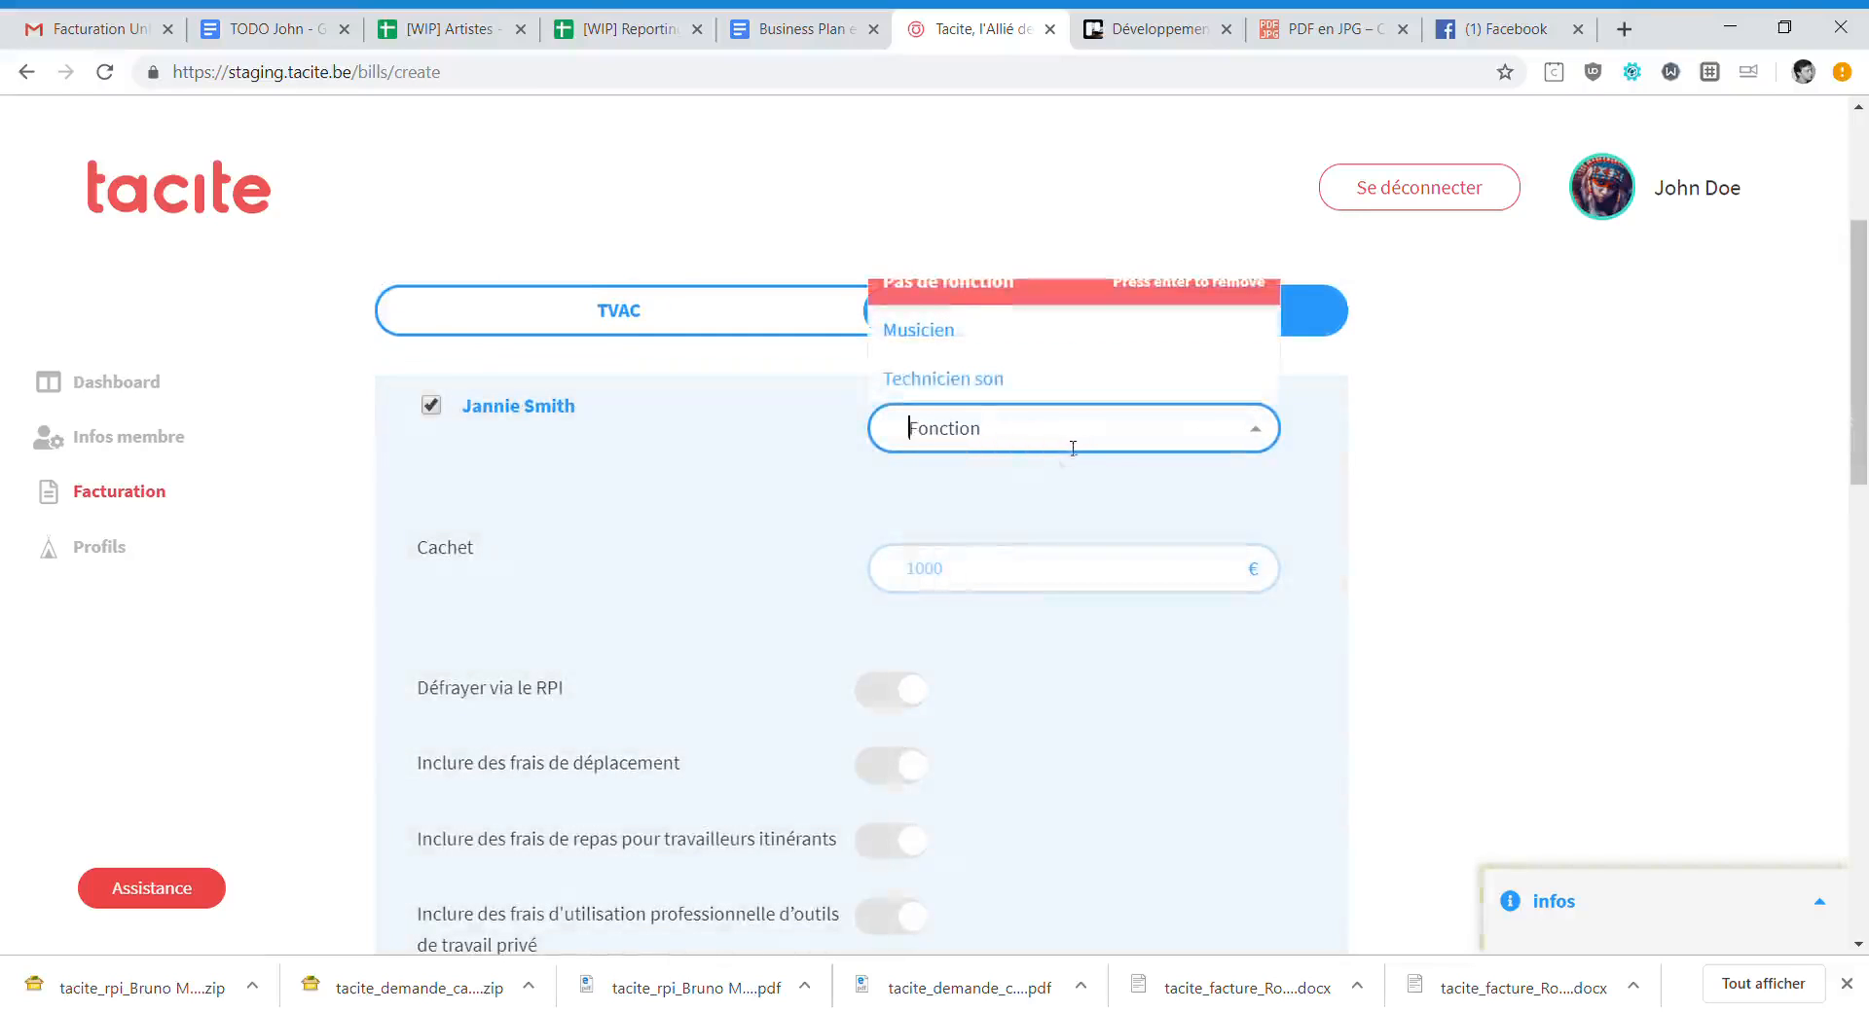
left_click(955, 379)
scroll(981, 538, "down", 1)
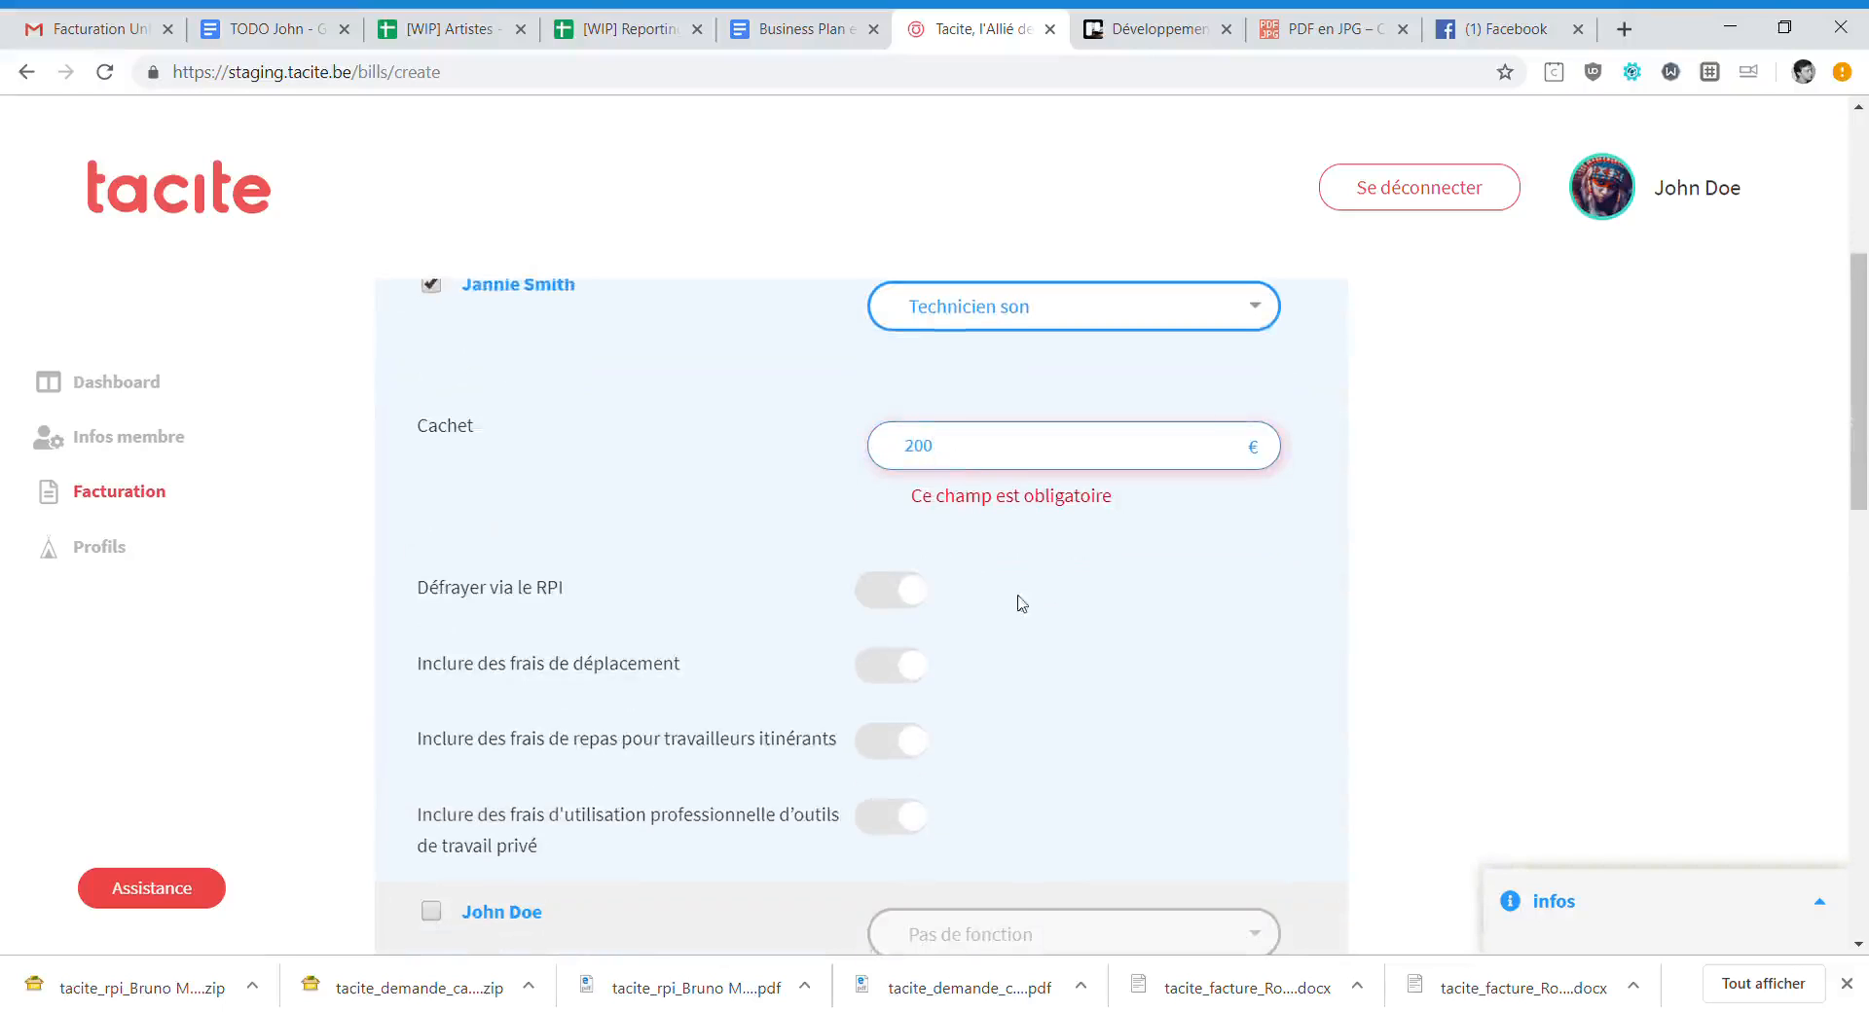
scroll(973, 574, "down", 1)
left_click(906, 522)
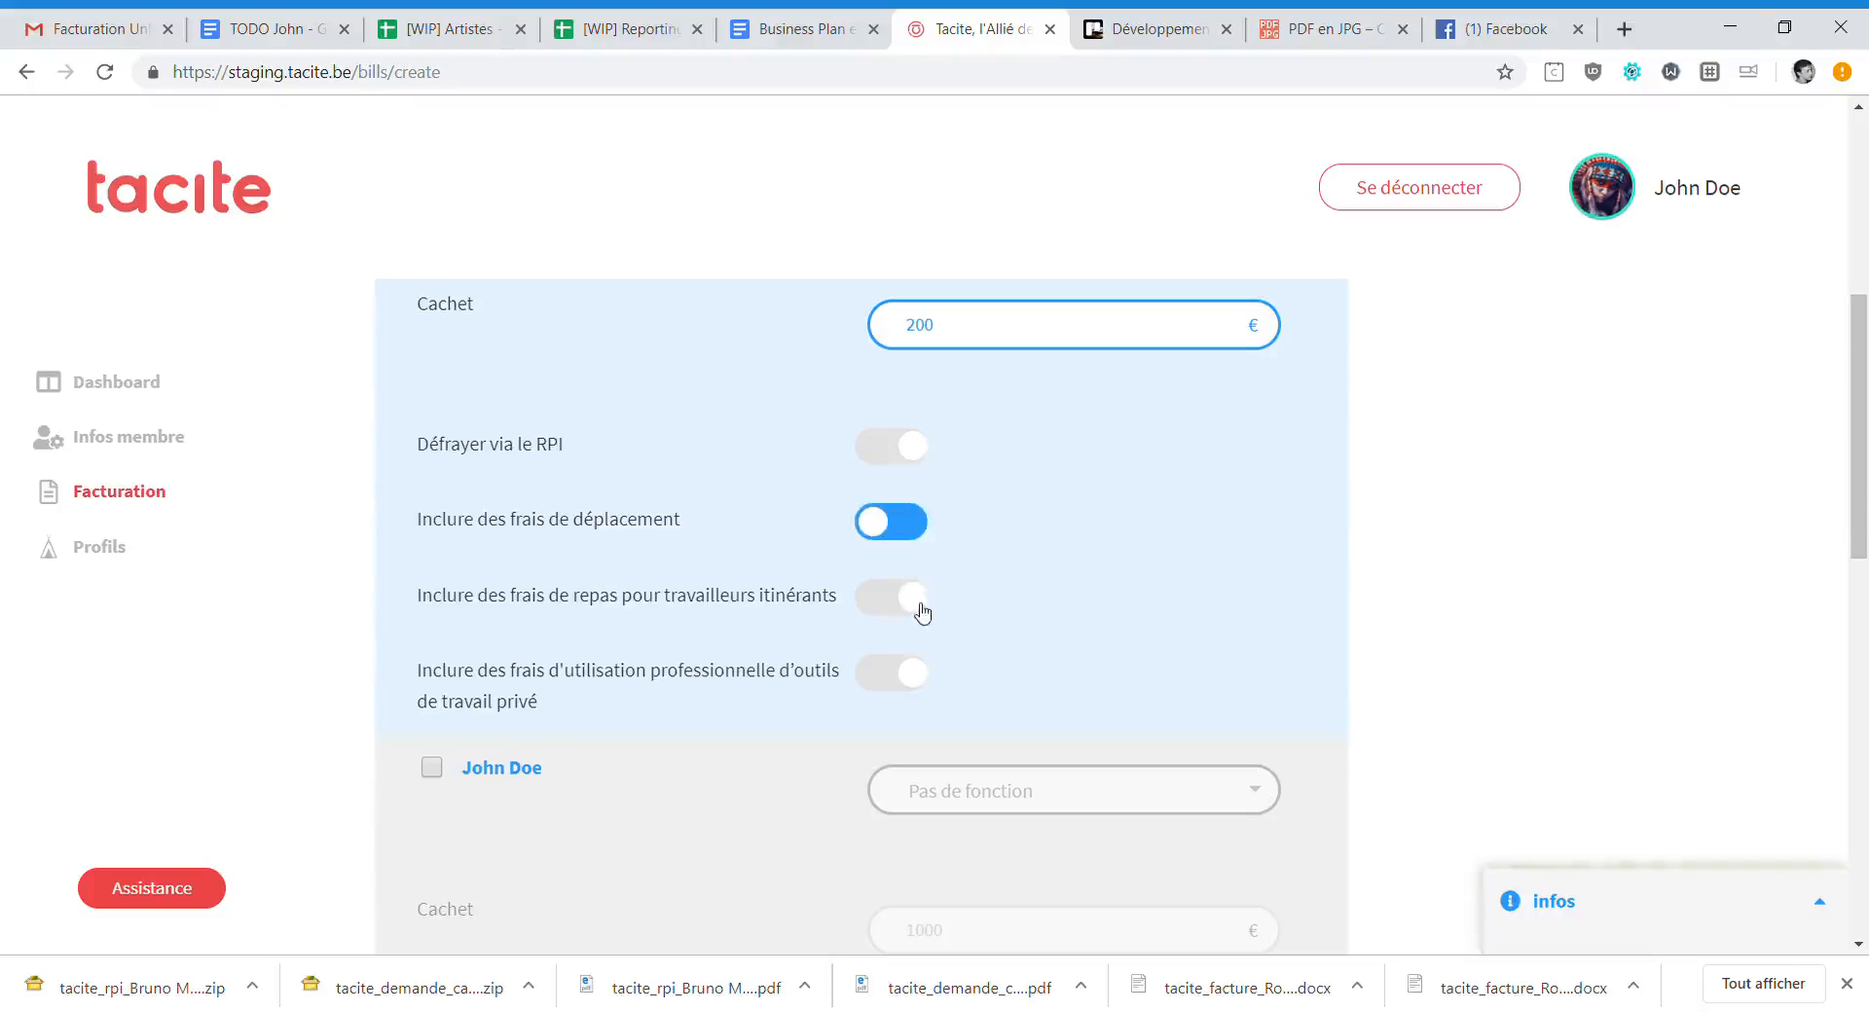
Include the second member as Musicien with a 250 € fee and travel expenses, and continue to the event details.
scroll(923, 612, "down", 1)
left_click(431, 647)
scroll(964, 615, "down", 1)
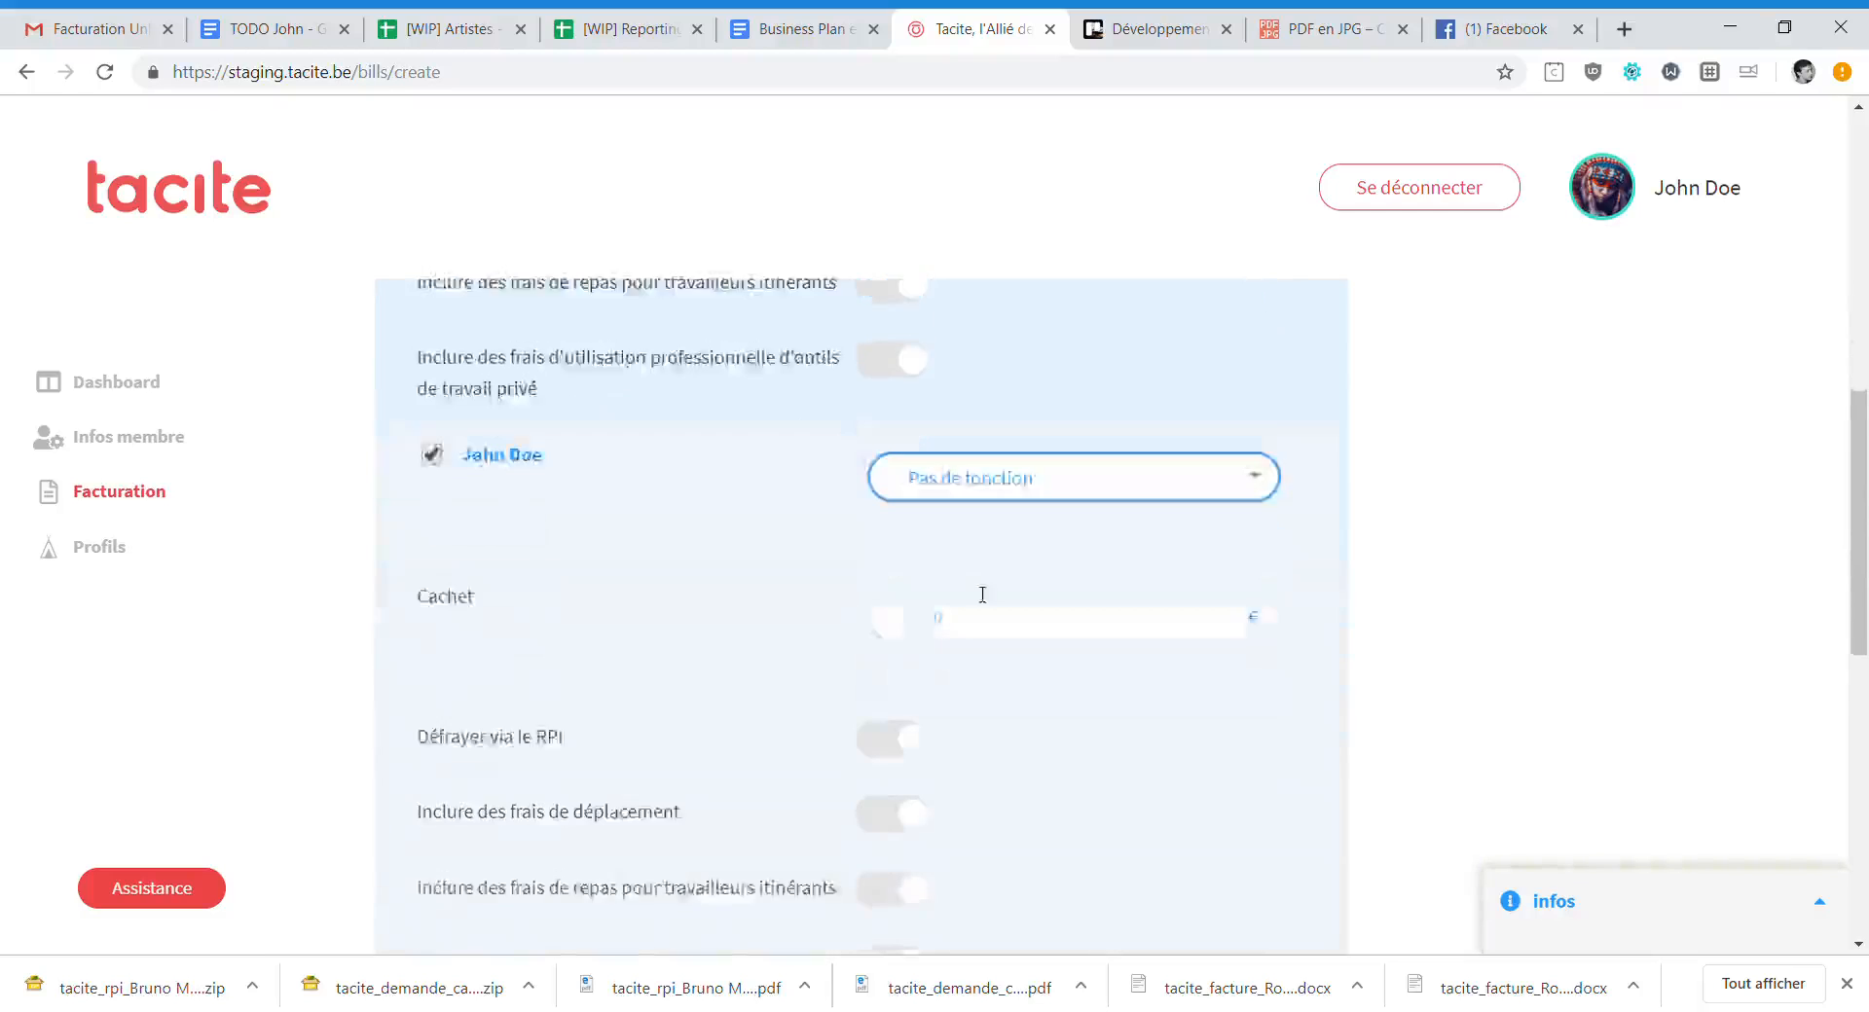
scroll(965, 617, "down", 1)
left_click(980, 422)
left_click(973, 369)
scroll(953, 522, "down", 1)
left_click(968, 449)
type("250")
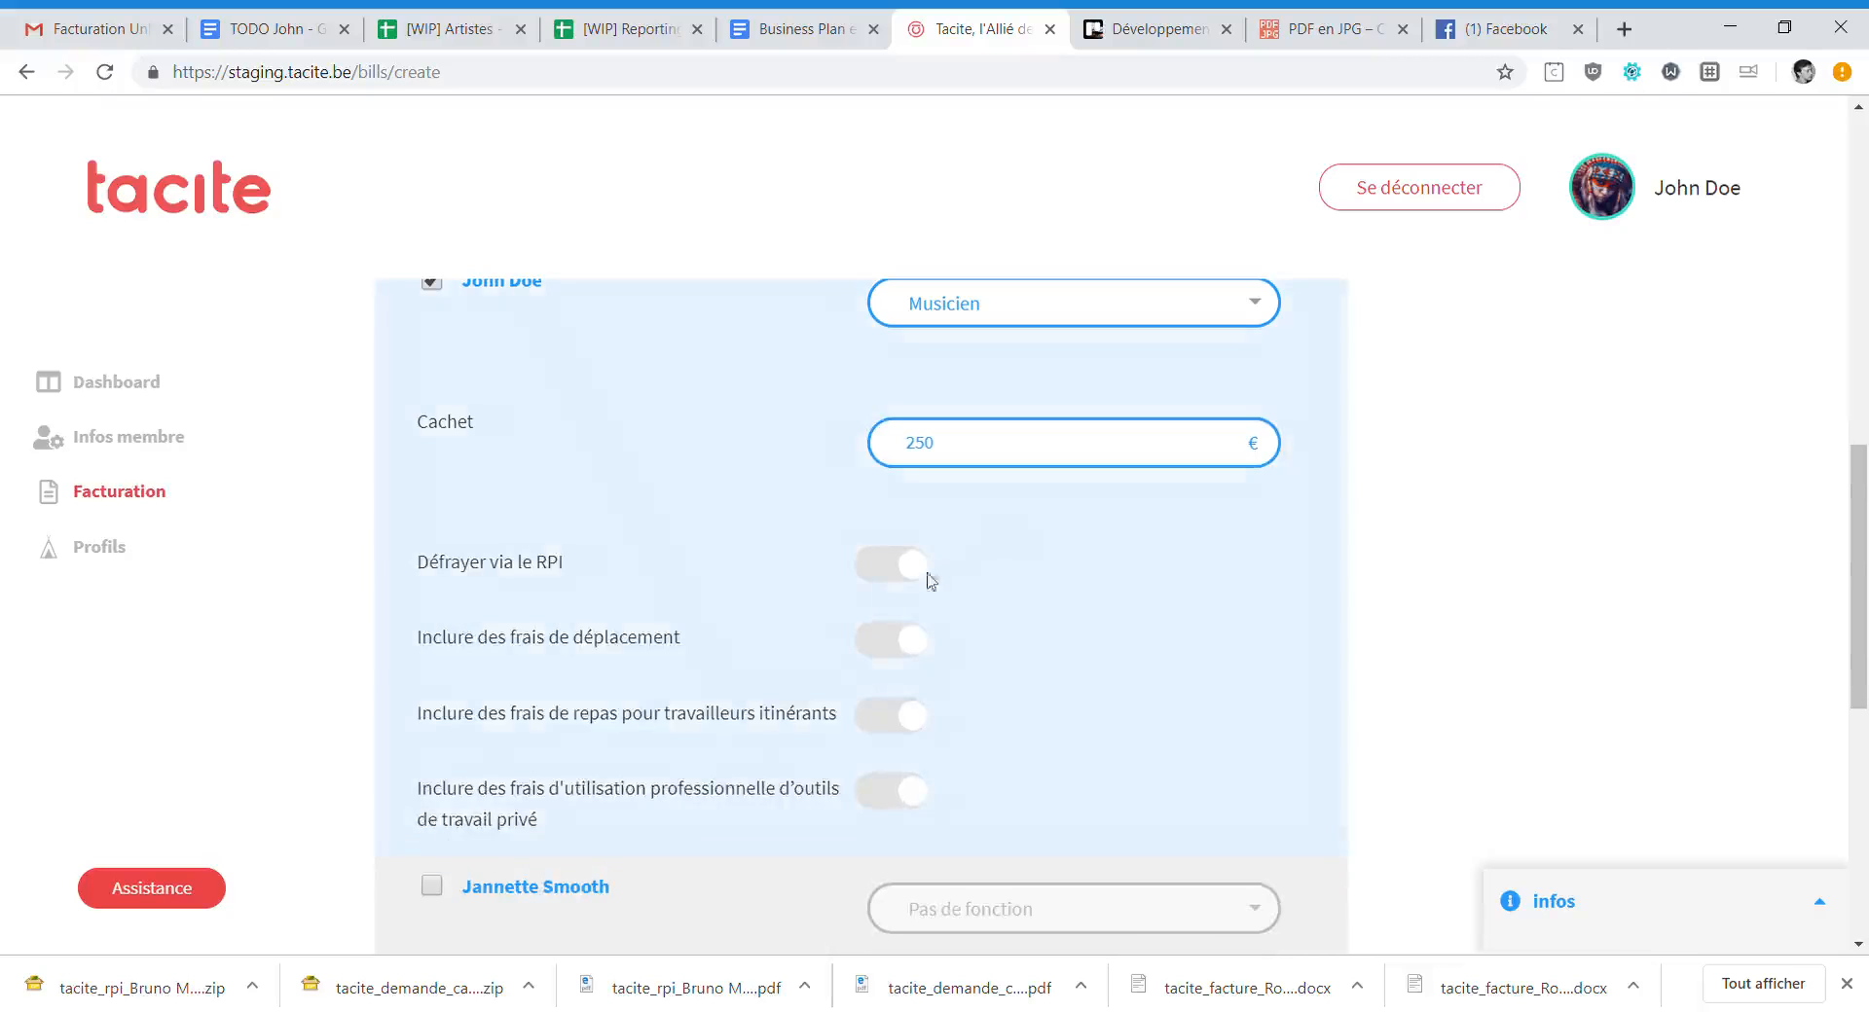
left_click(920, 637)
scroll(1018, 593, "down", 8)
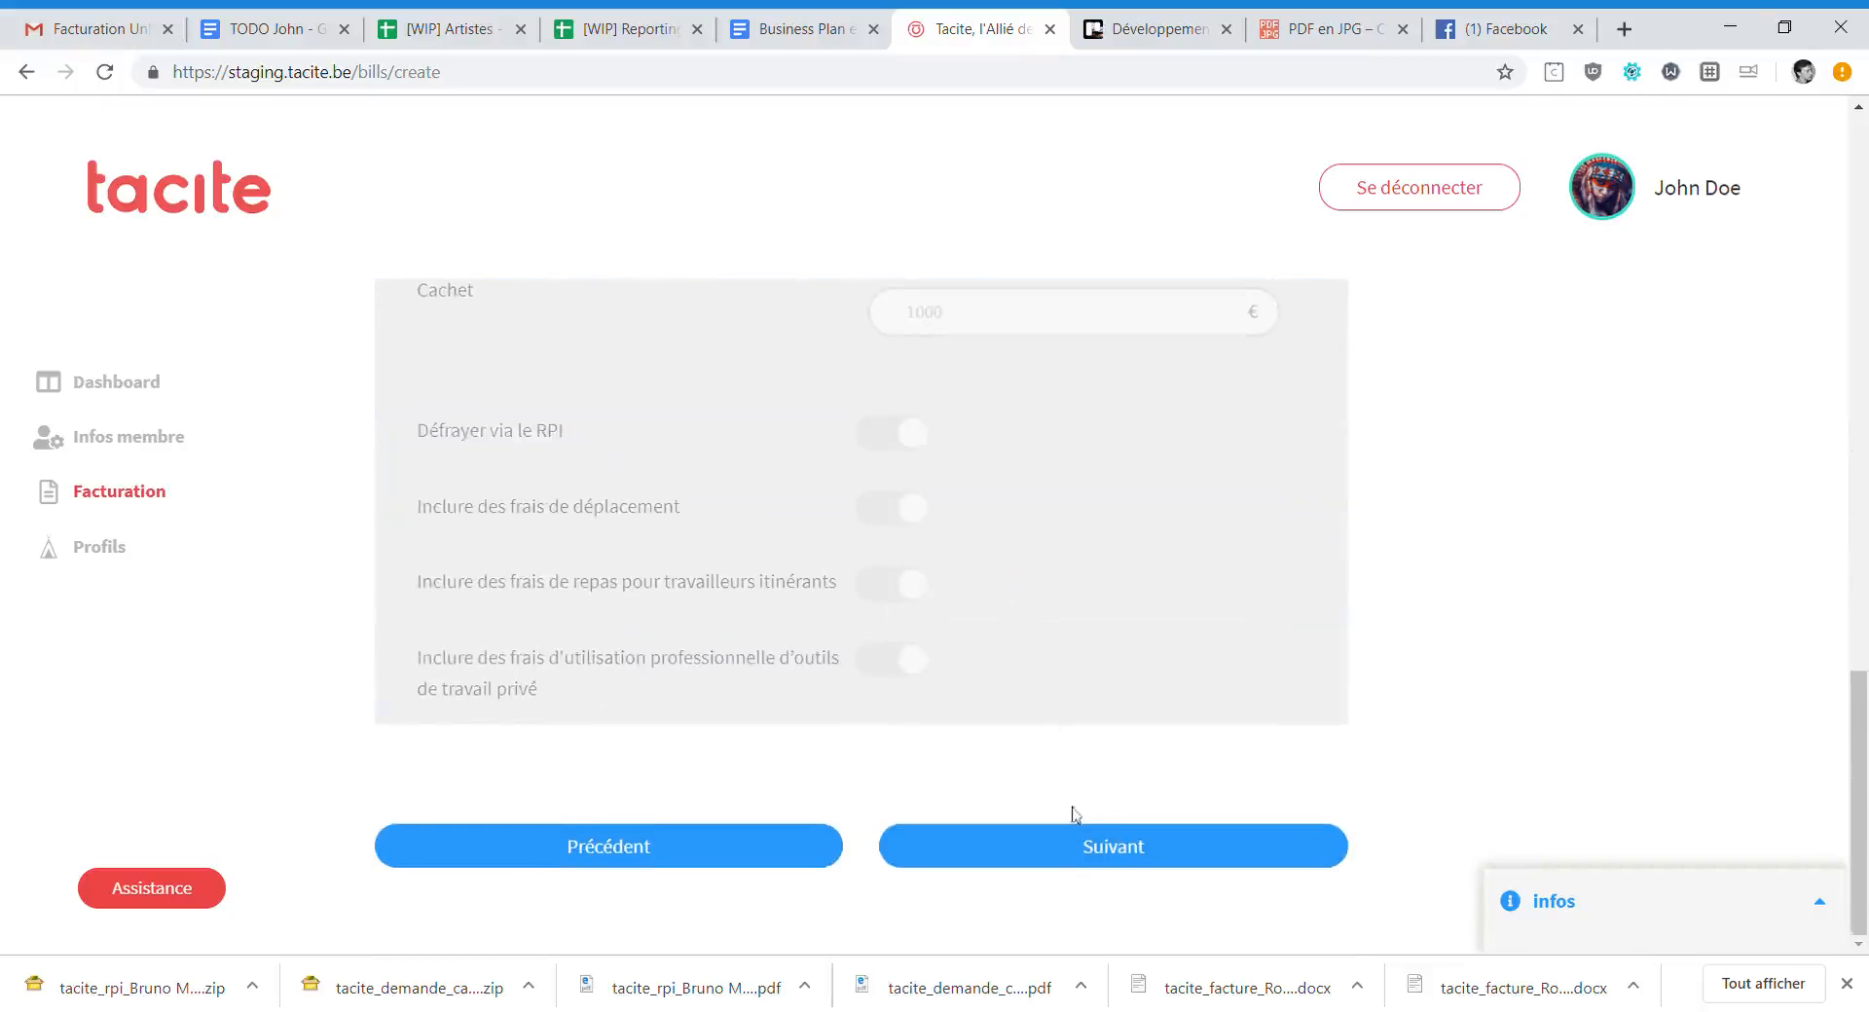
left_click(1097, 848)
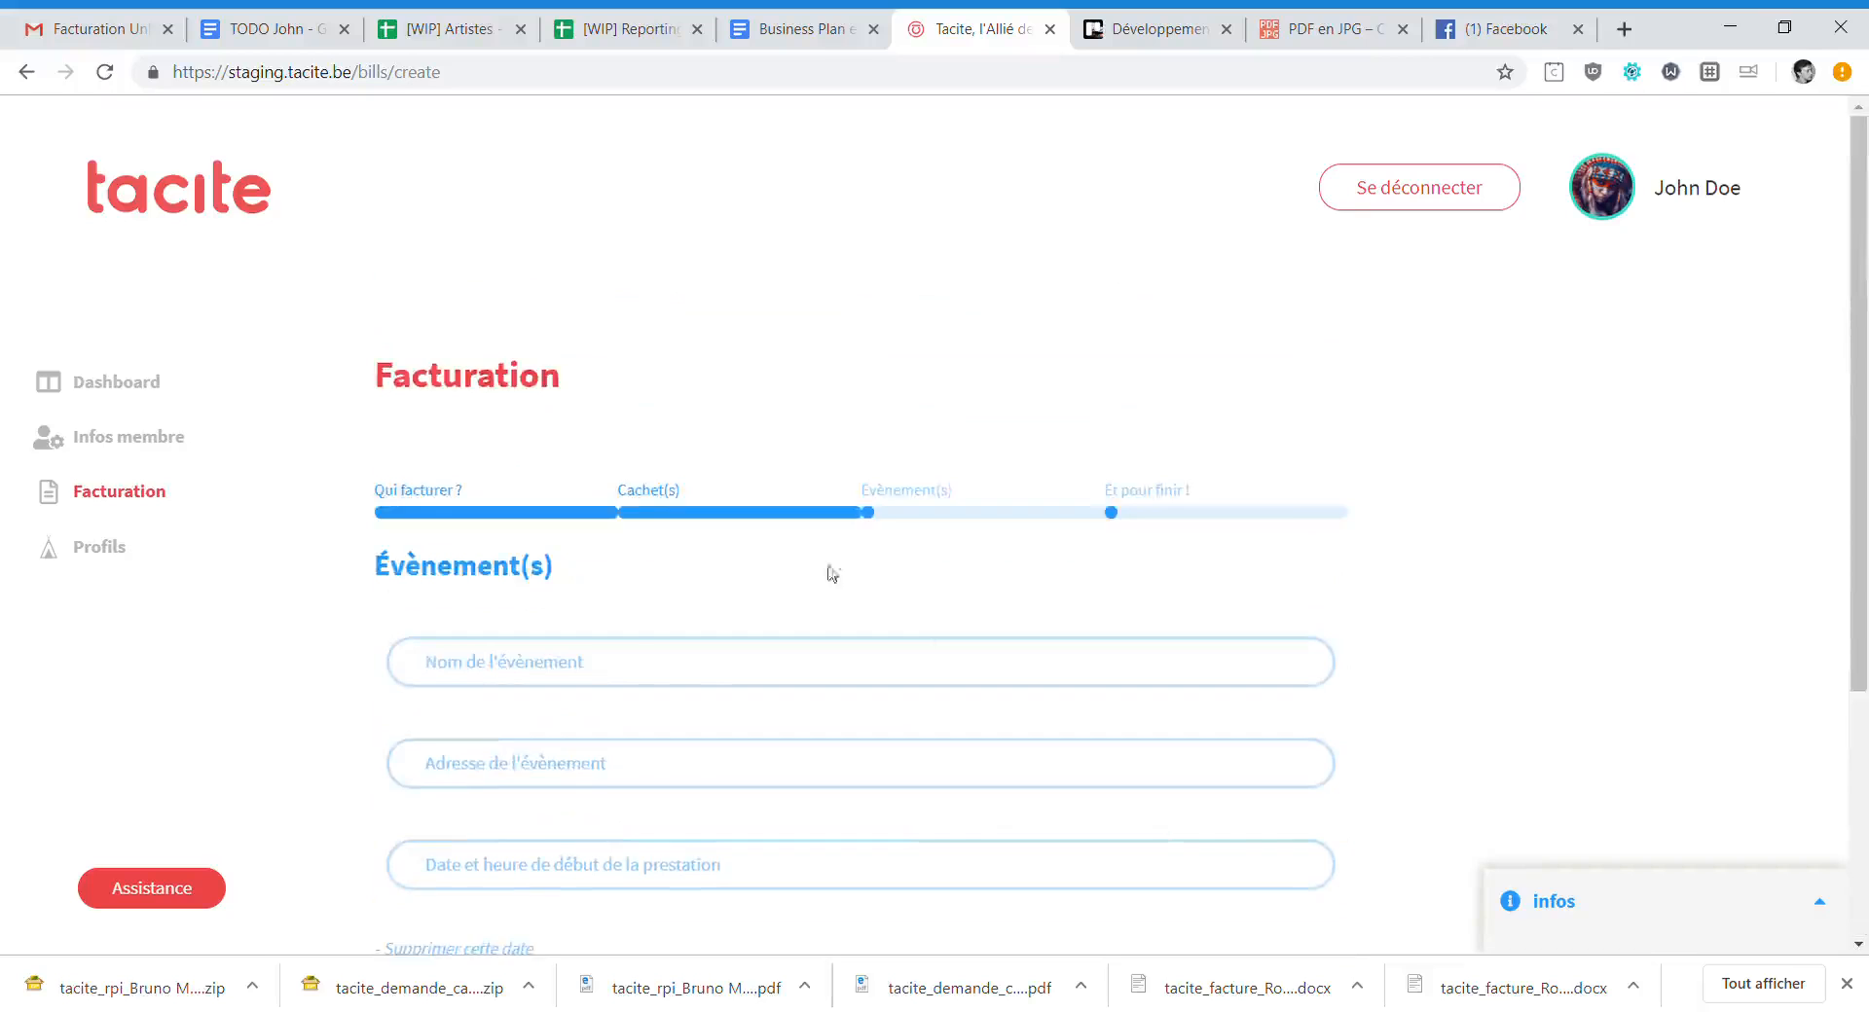
Name the event Ardentes and fill in the event's address.
scroll(1044, 414, "down", 3)
scroll(762, 569, "down", 2)
scroll(718, 533, "up", 2)
left_click(621, 429)
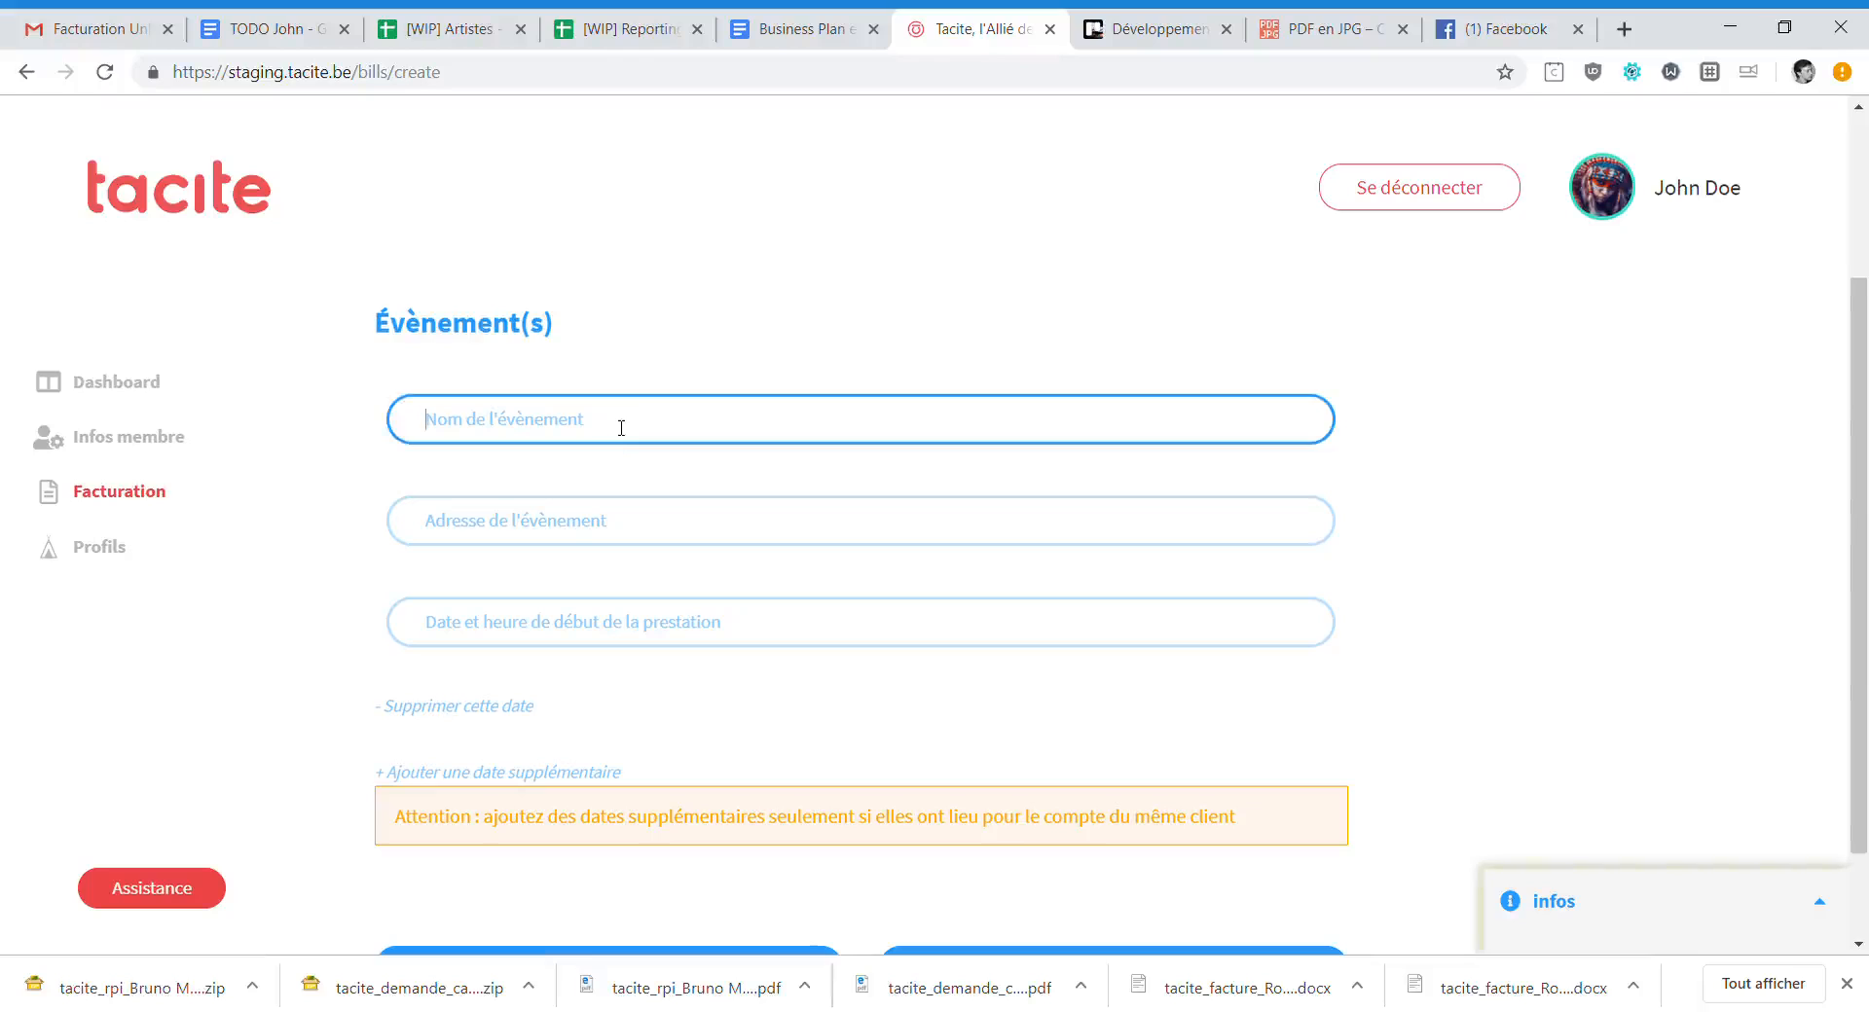
type("Ardentes")
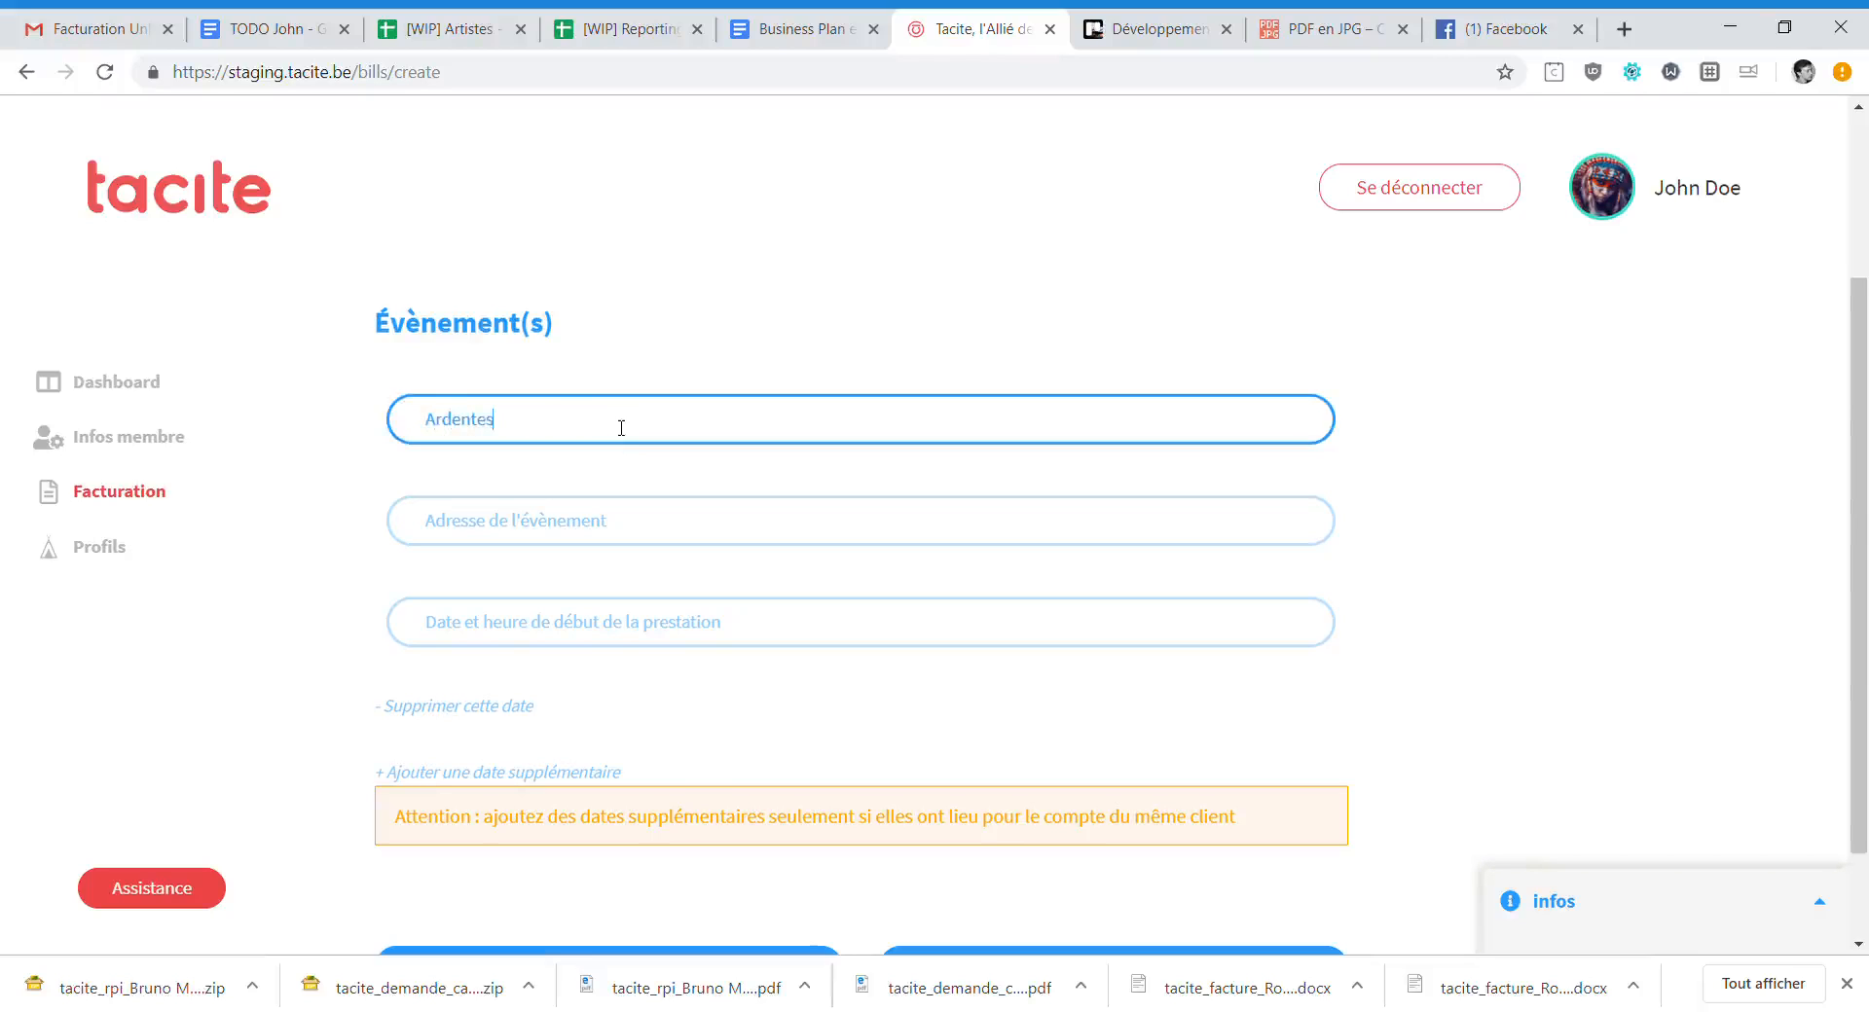
key("Return")
key("Tab")
type("Liège")
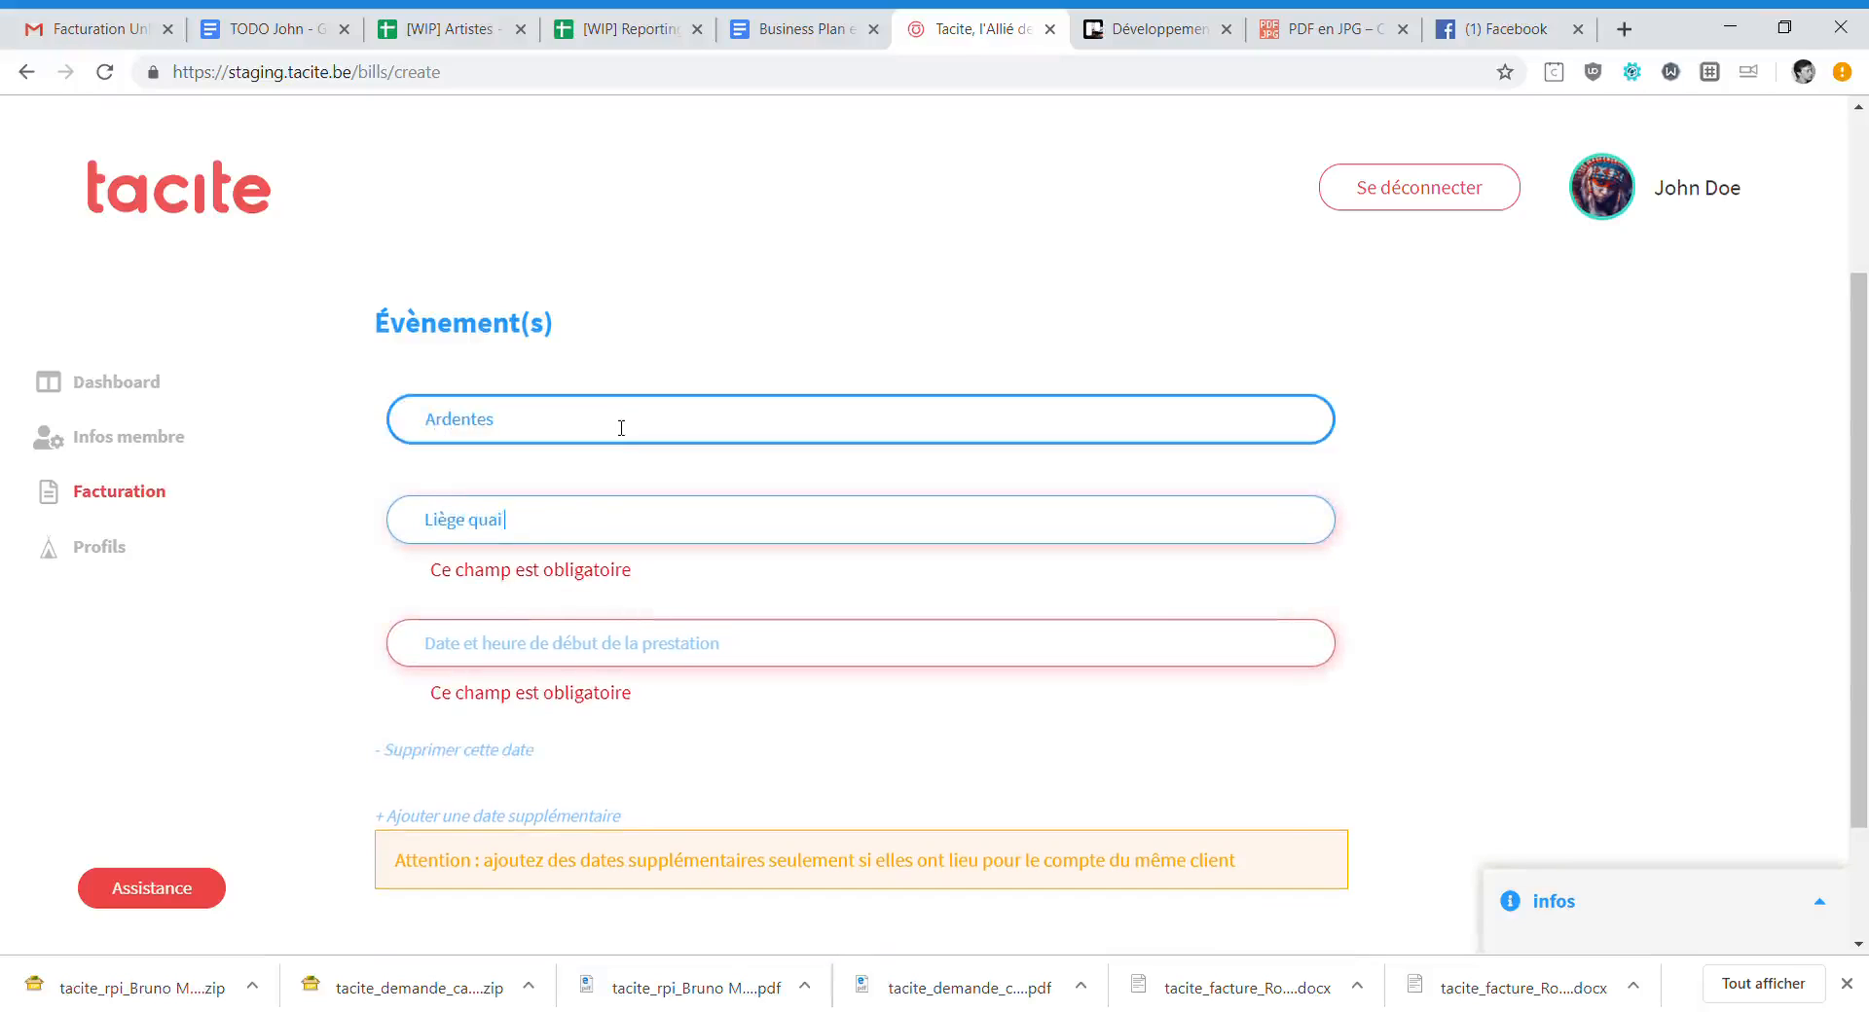
type(" quai coronmeuse 4000")
Set the start of the Ardentes performance to 12 July 2019 at 10:30.
left_click(785, 622)
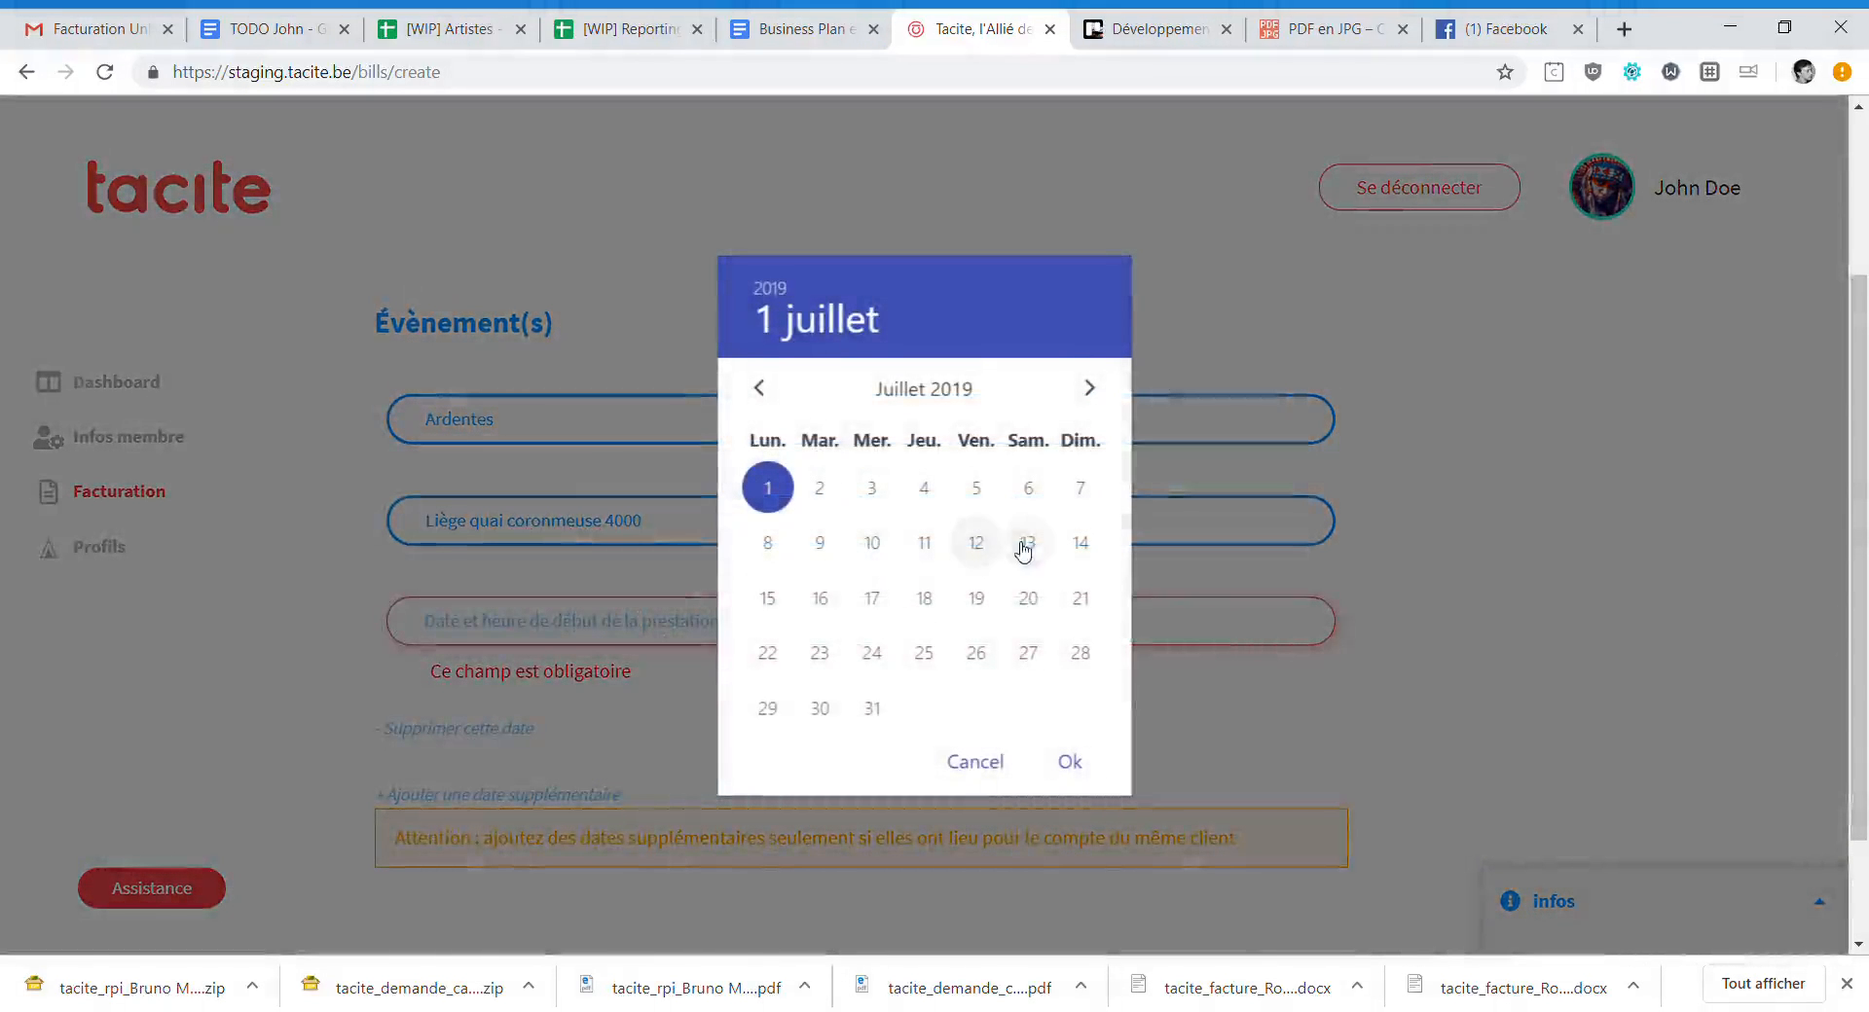
left_click(976, 542)
left_click(1070, 762)
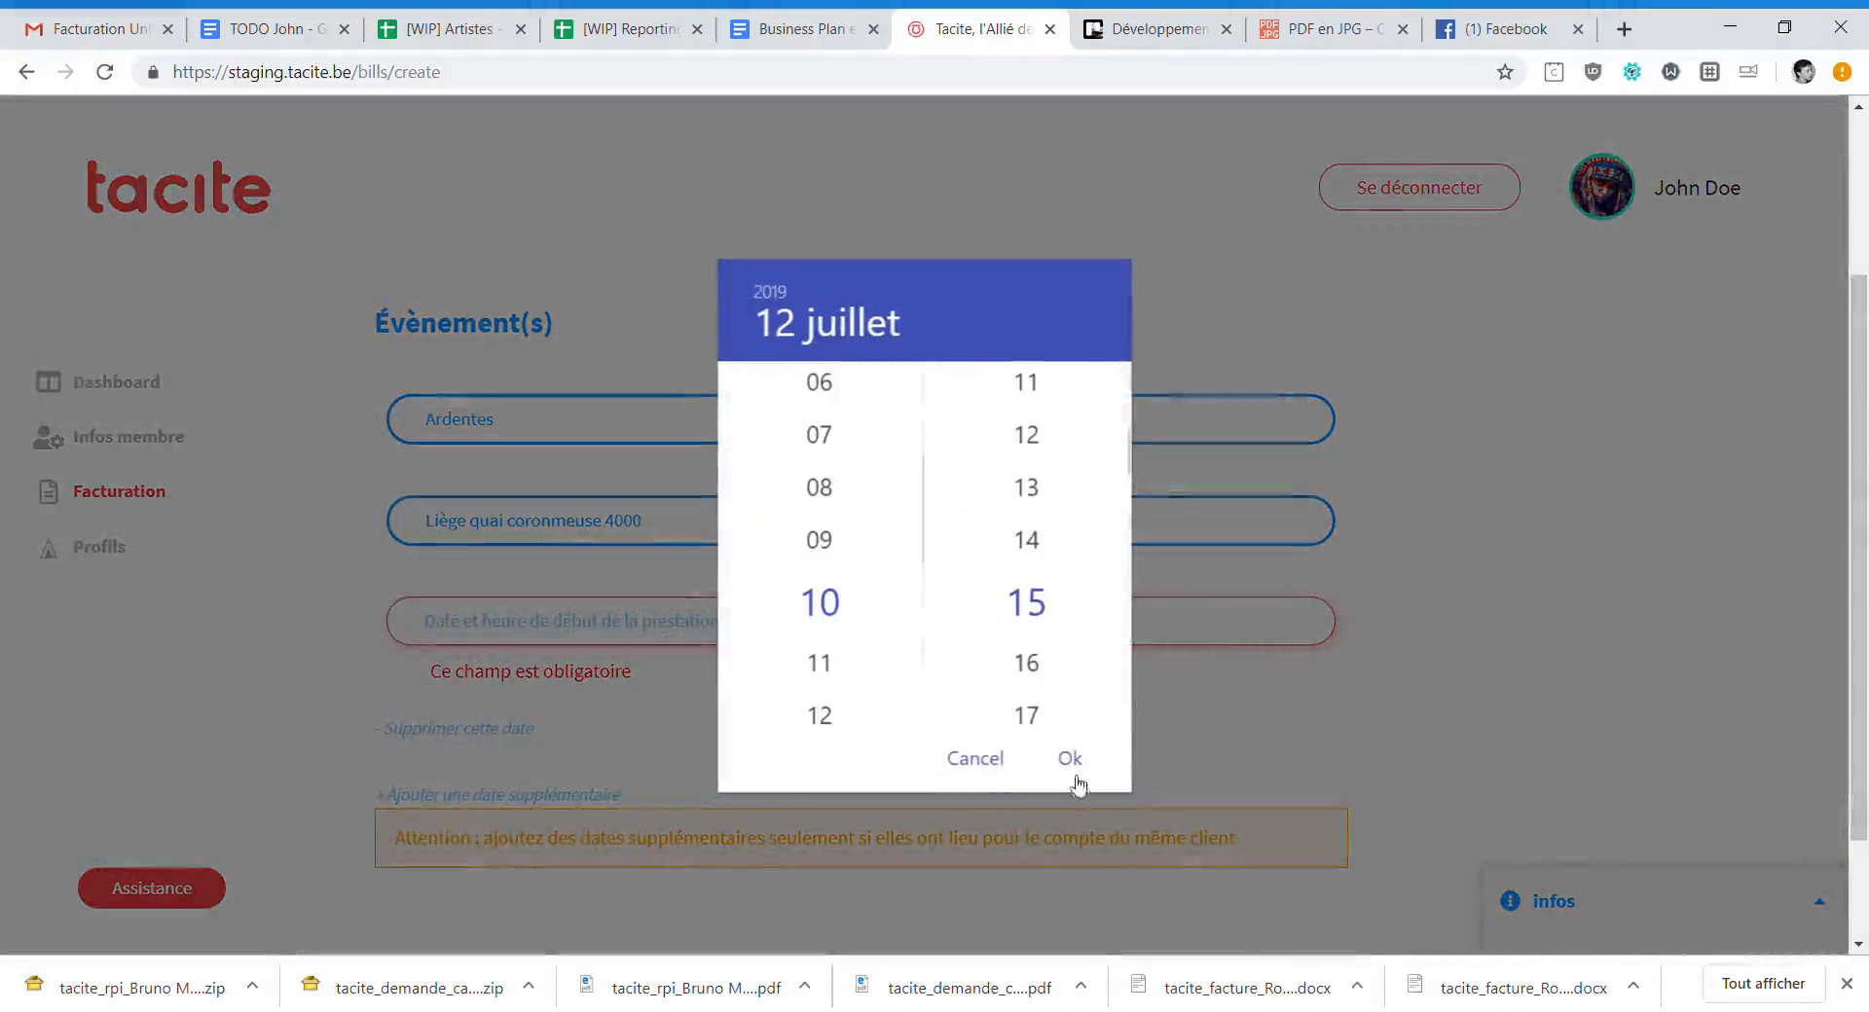
scroll(1043, 613, "down", 5)
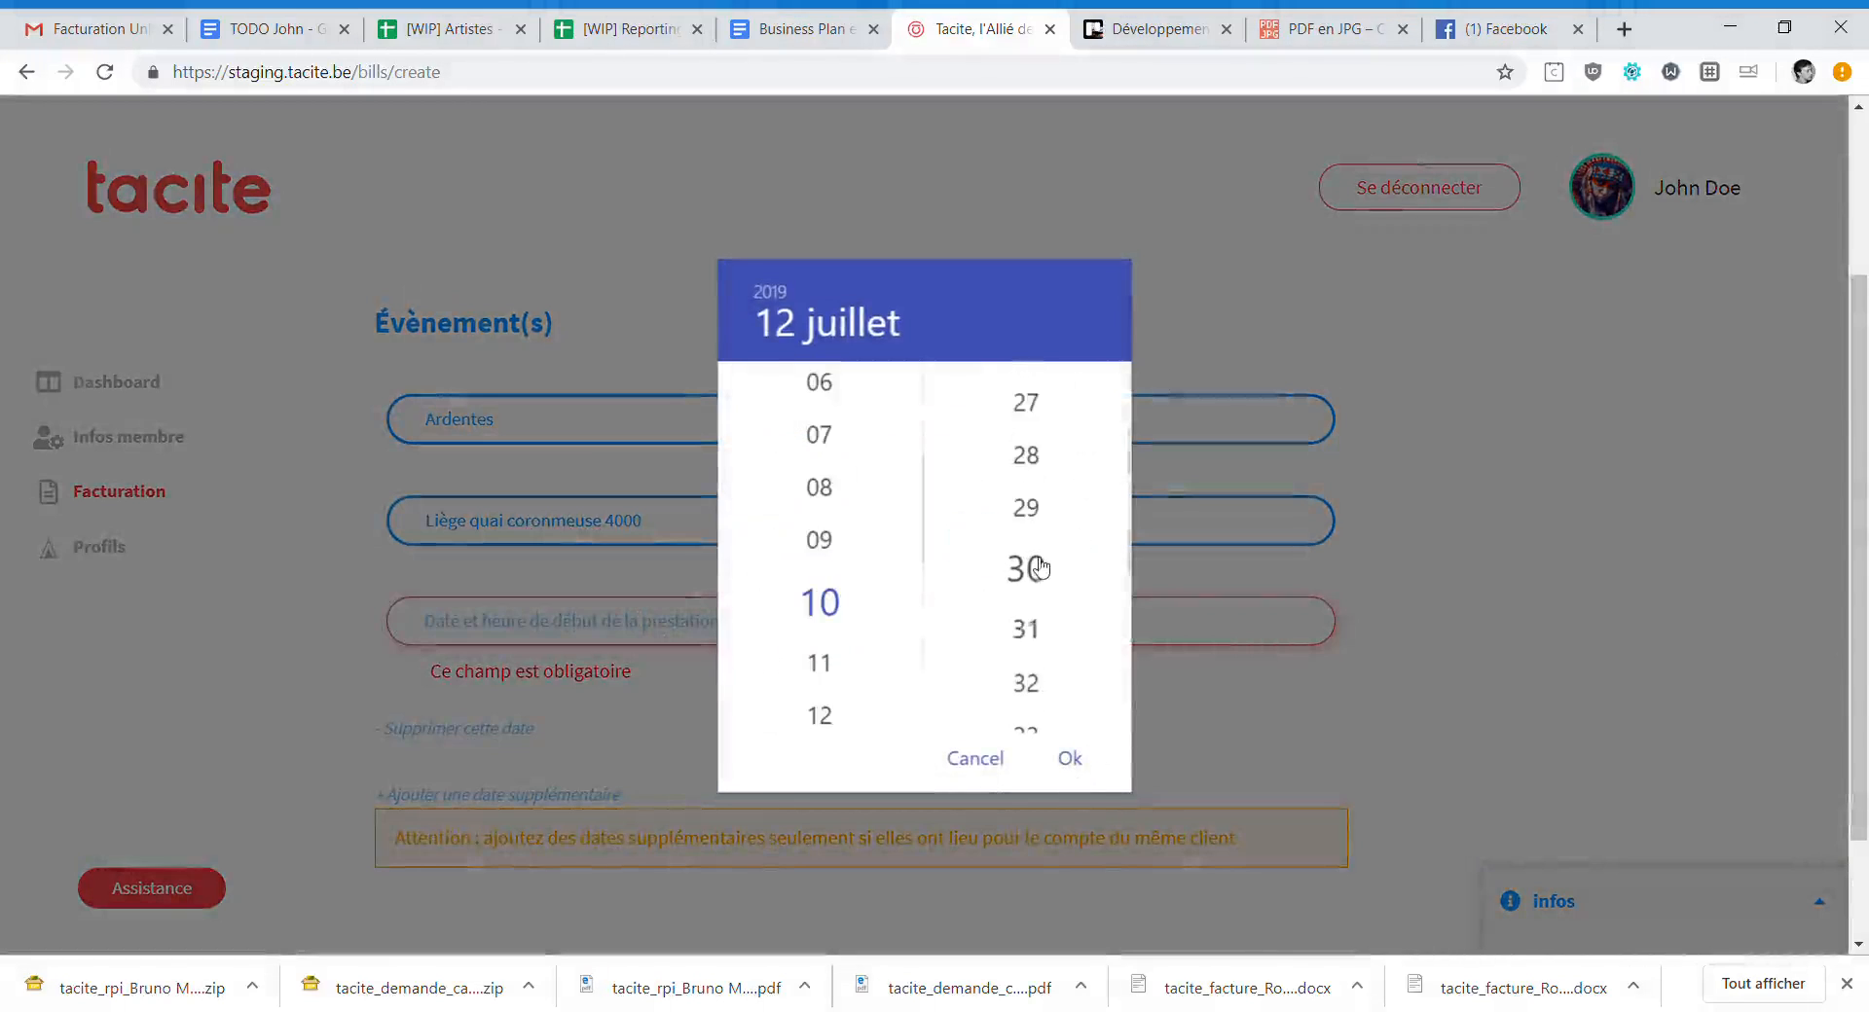
left_click(1070, 758)
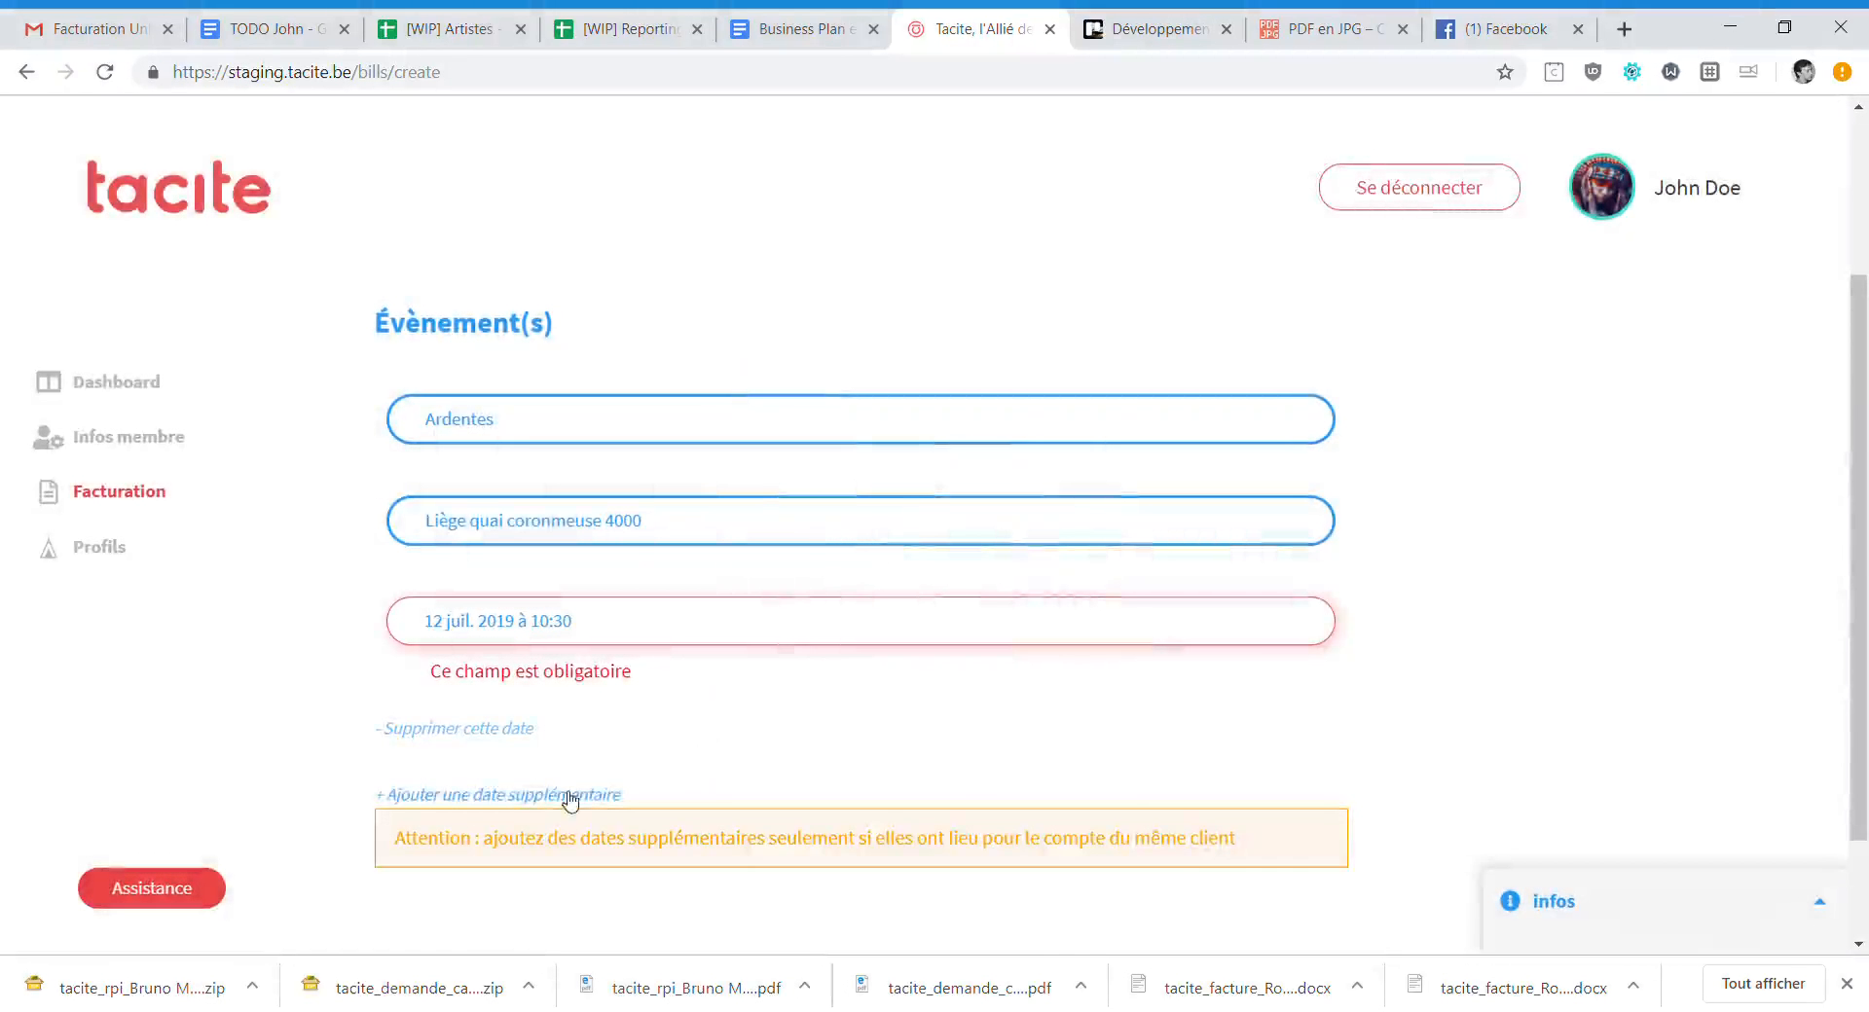
Add a supplementary date to the bill, reconfirm the Ardentes date and remove the extra blank entry.
left_click(570, 796)
left_click(855, 623)
left_click(1091, 764)
left_click(1077, 759)
scroll(654, 578, "down", 4)
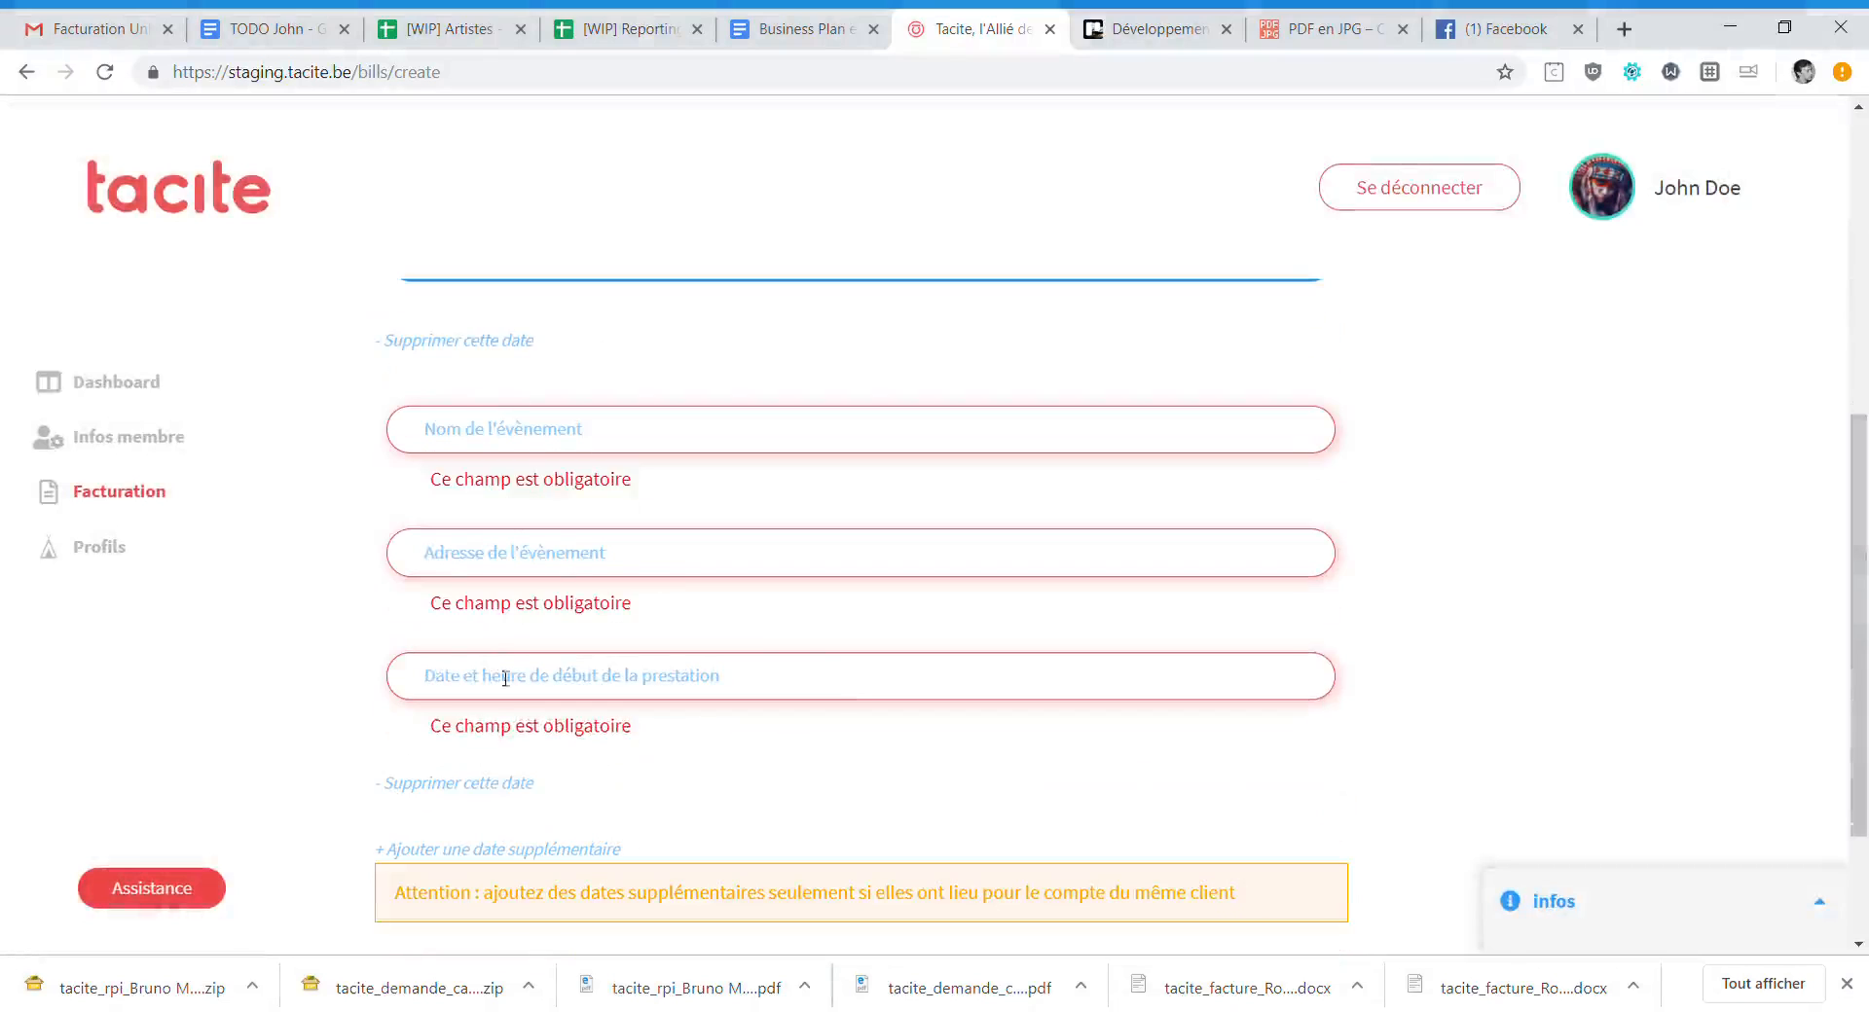
left_click(472, 789)
Continue to the final section, fill in the client's e-mail with filming left unauthorised, and open the bill's recap.
left_click(1015, 854)
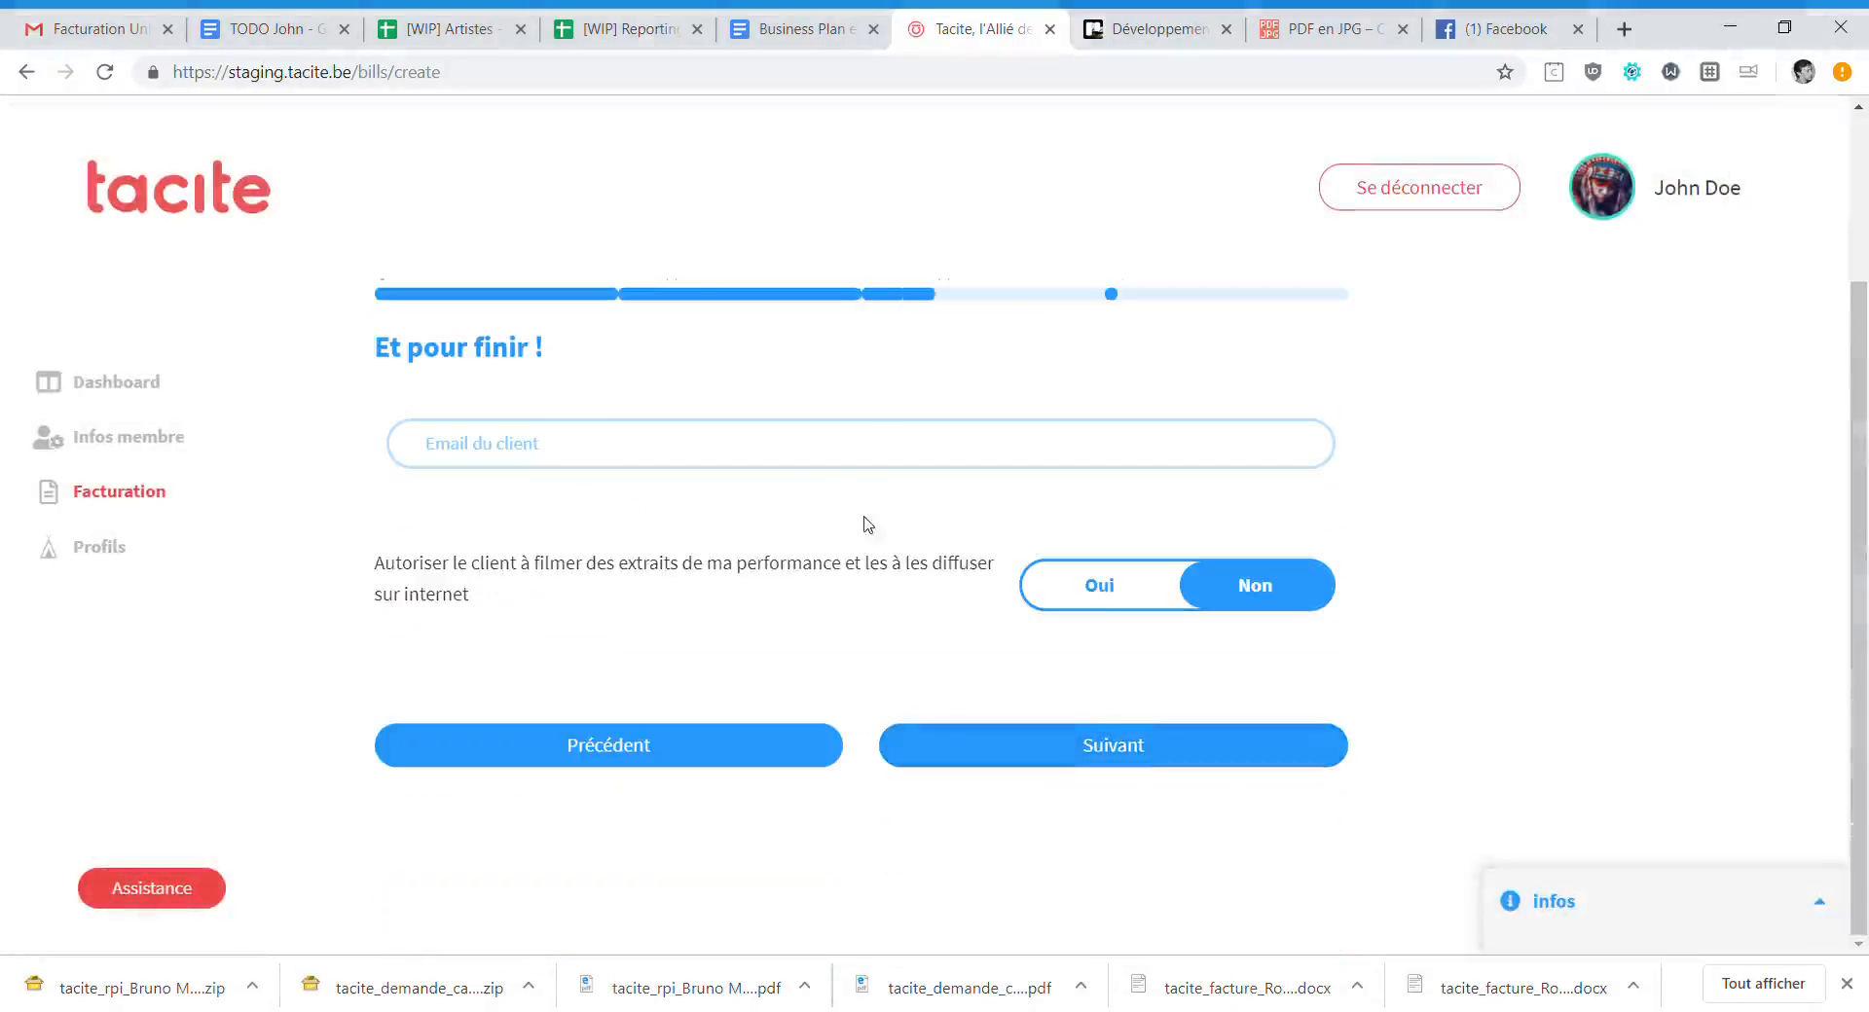
scroll(768, 480, "up", 1)
left_click(675, 574)
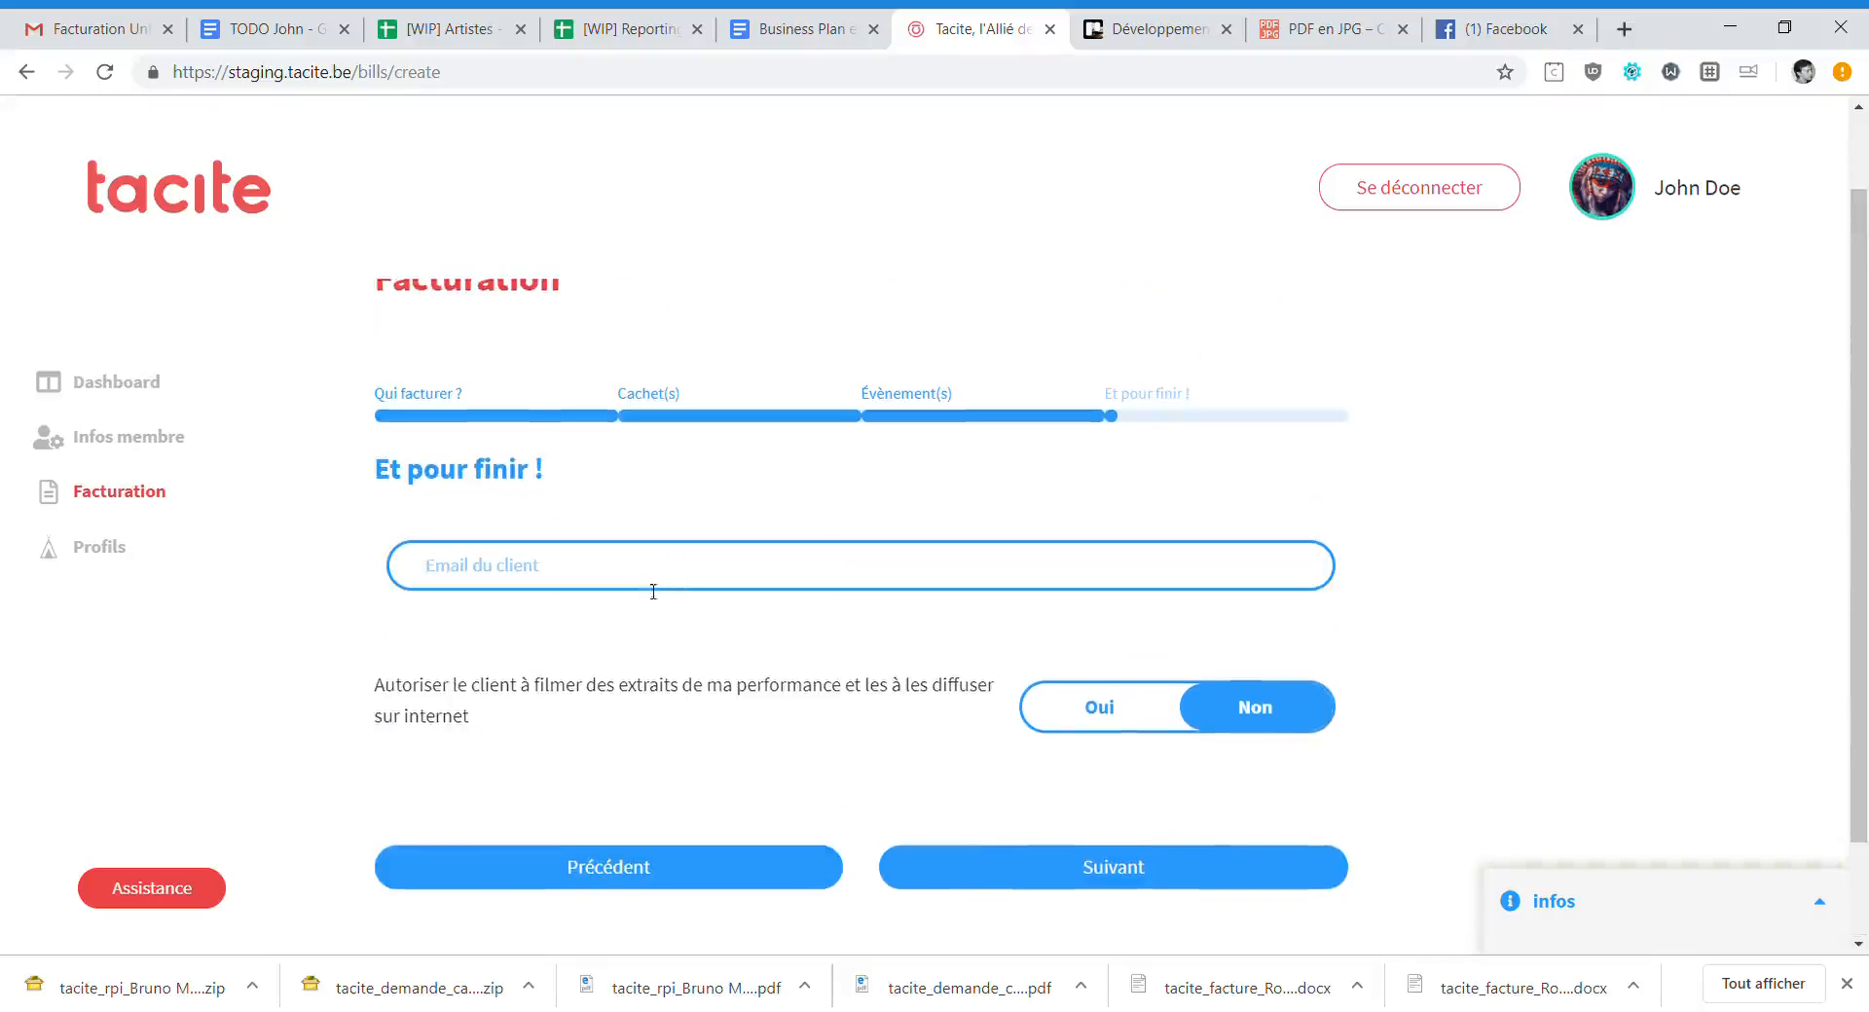
type("hel")
left_click(538, 643)
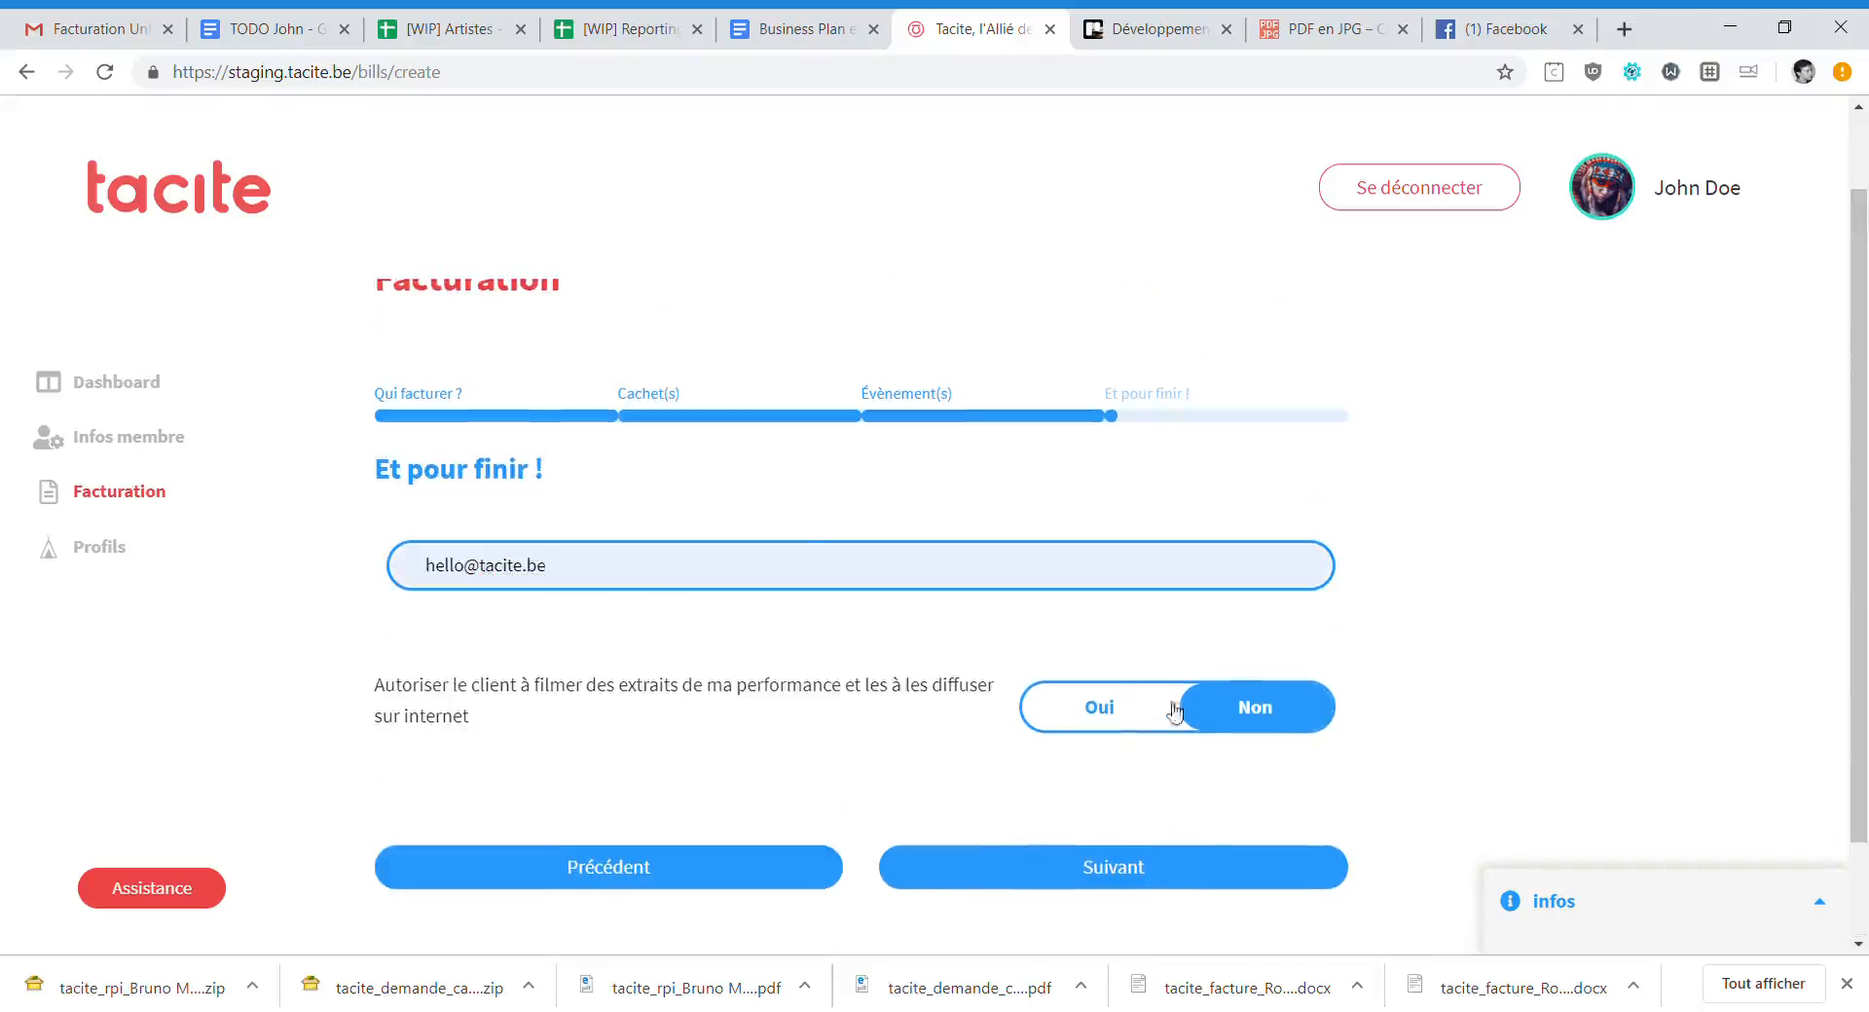
left_click(1103, 886)
left_click(1061, 880)
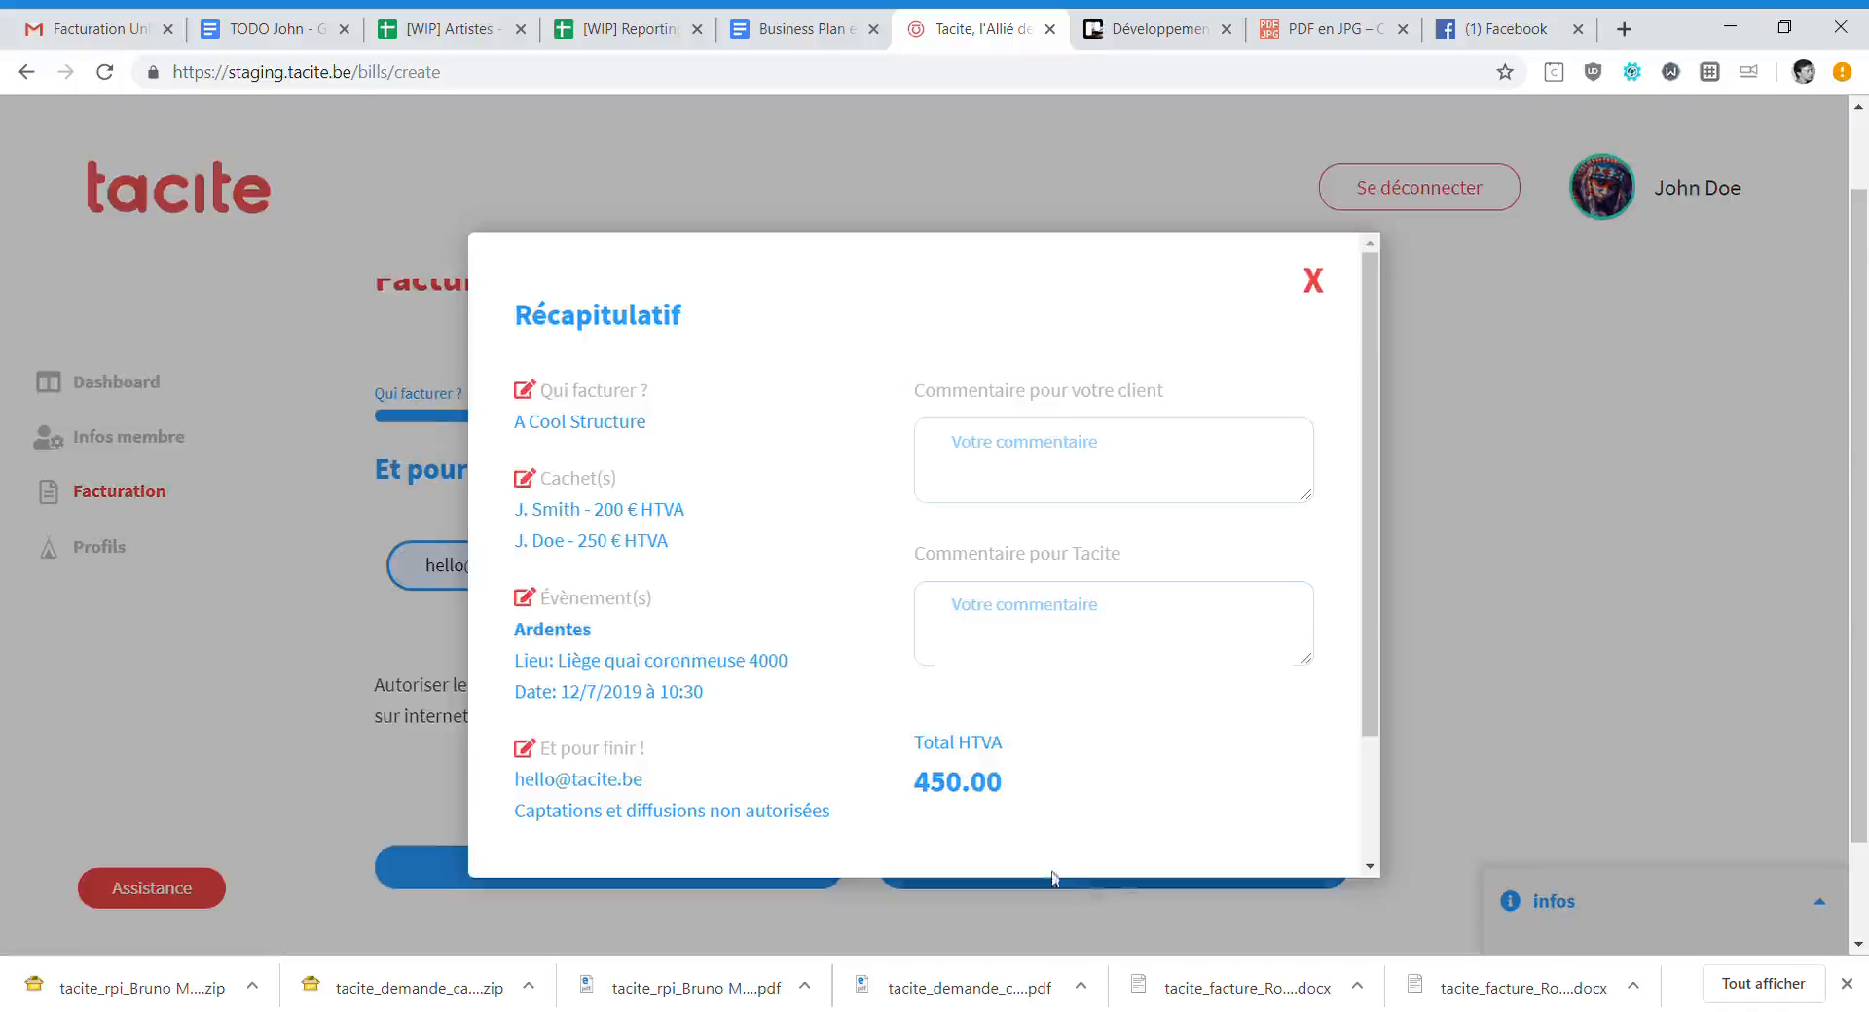
Examine the fees, event details, comment fields and total in the bill's recap, and close it without sending.
left_click_drag(530, 518, 692, 547)
left_click(701, 551)
left_click_drag(1013, 803, 904, 749)
left_click(901, 742)
scroll(896, 563, "down", 3)
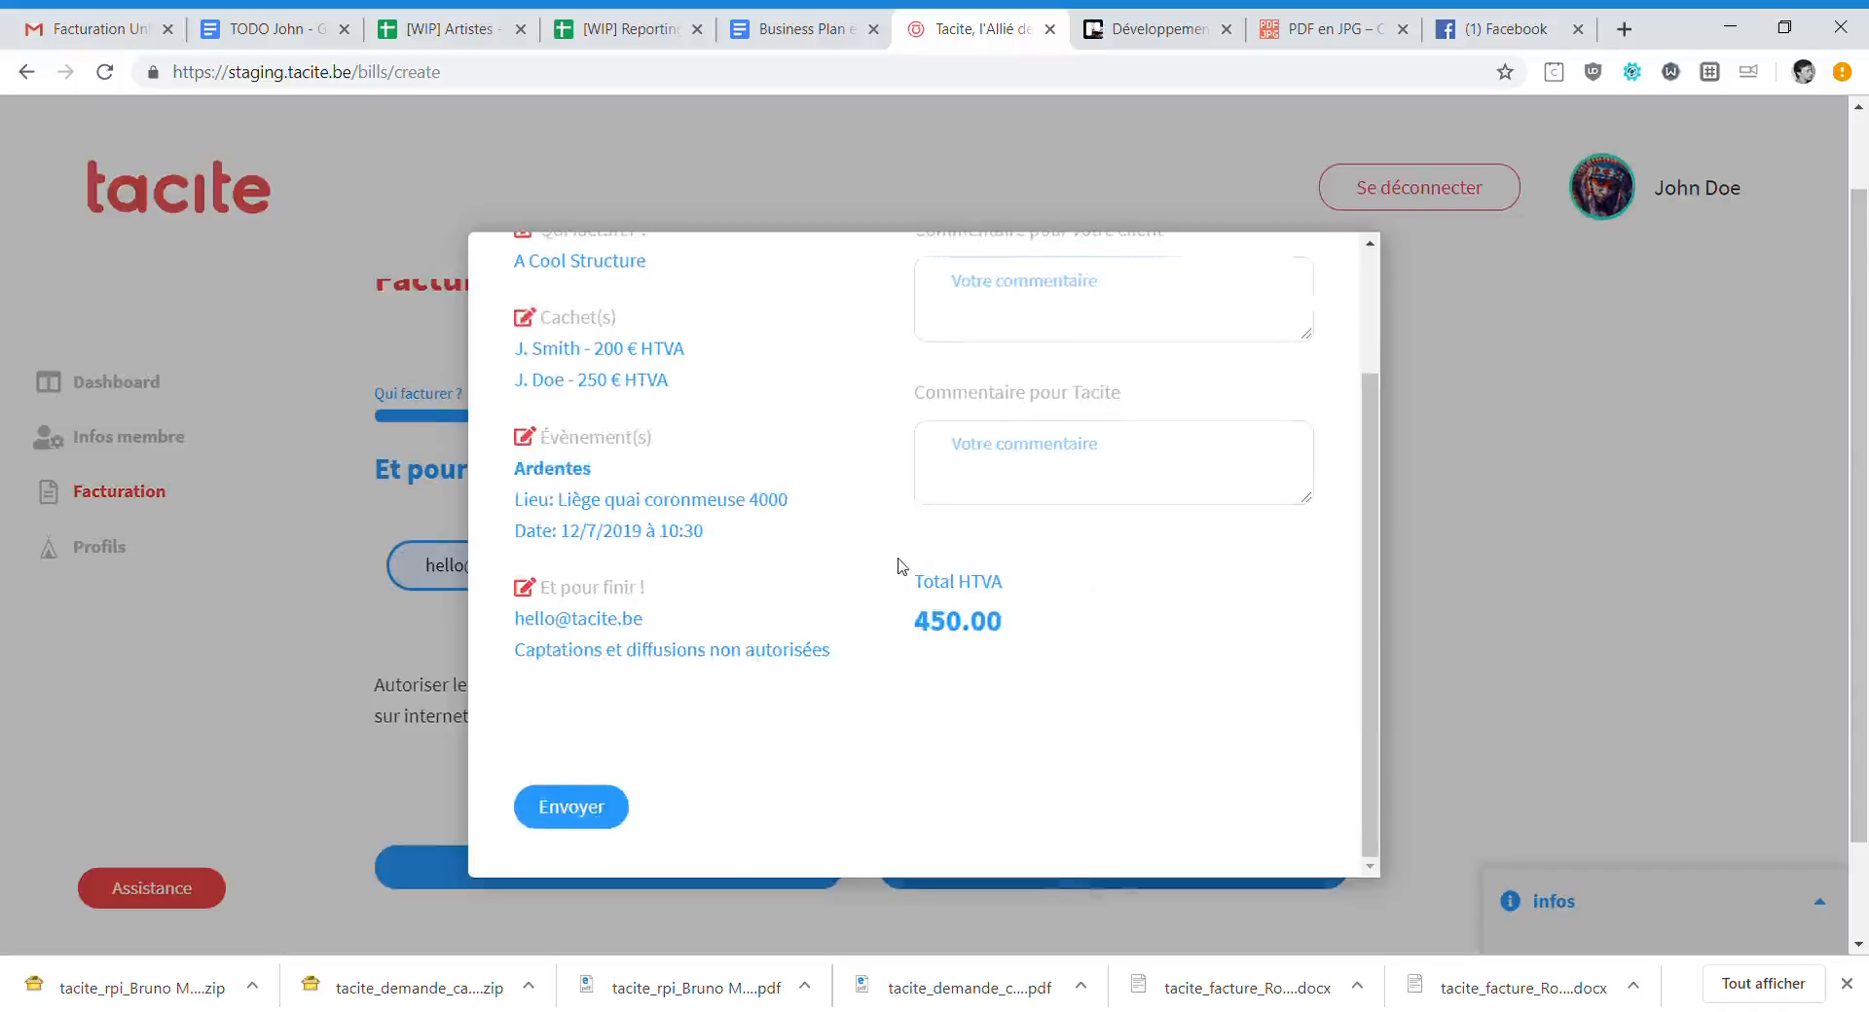
scroll(897, 563, "up", 2)
left_click(1313, 281)
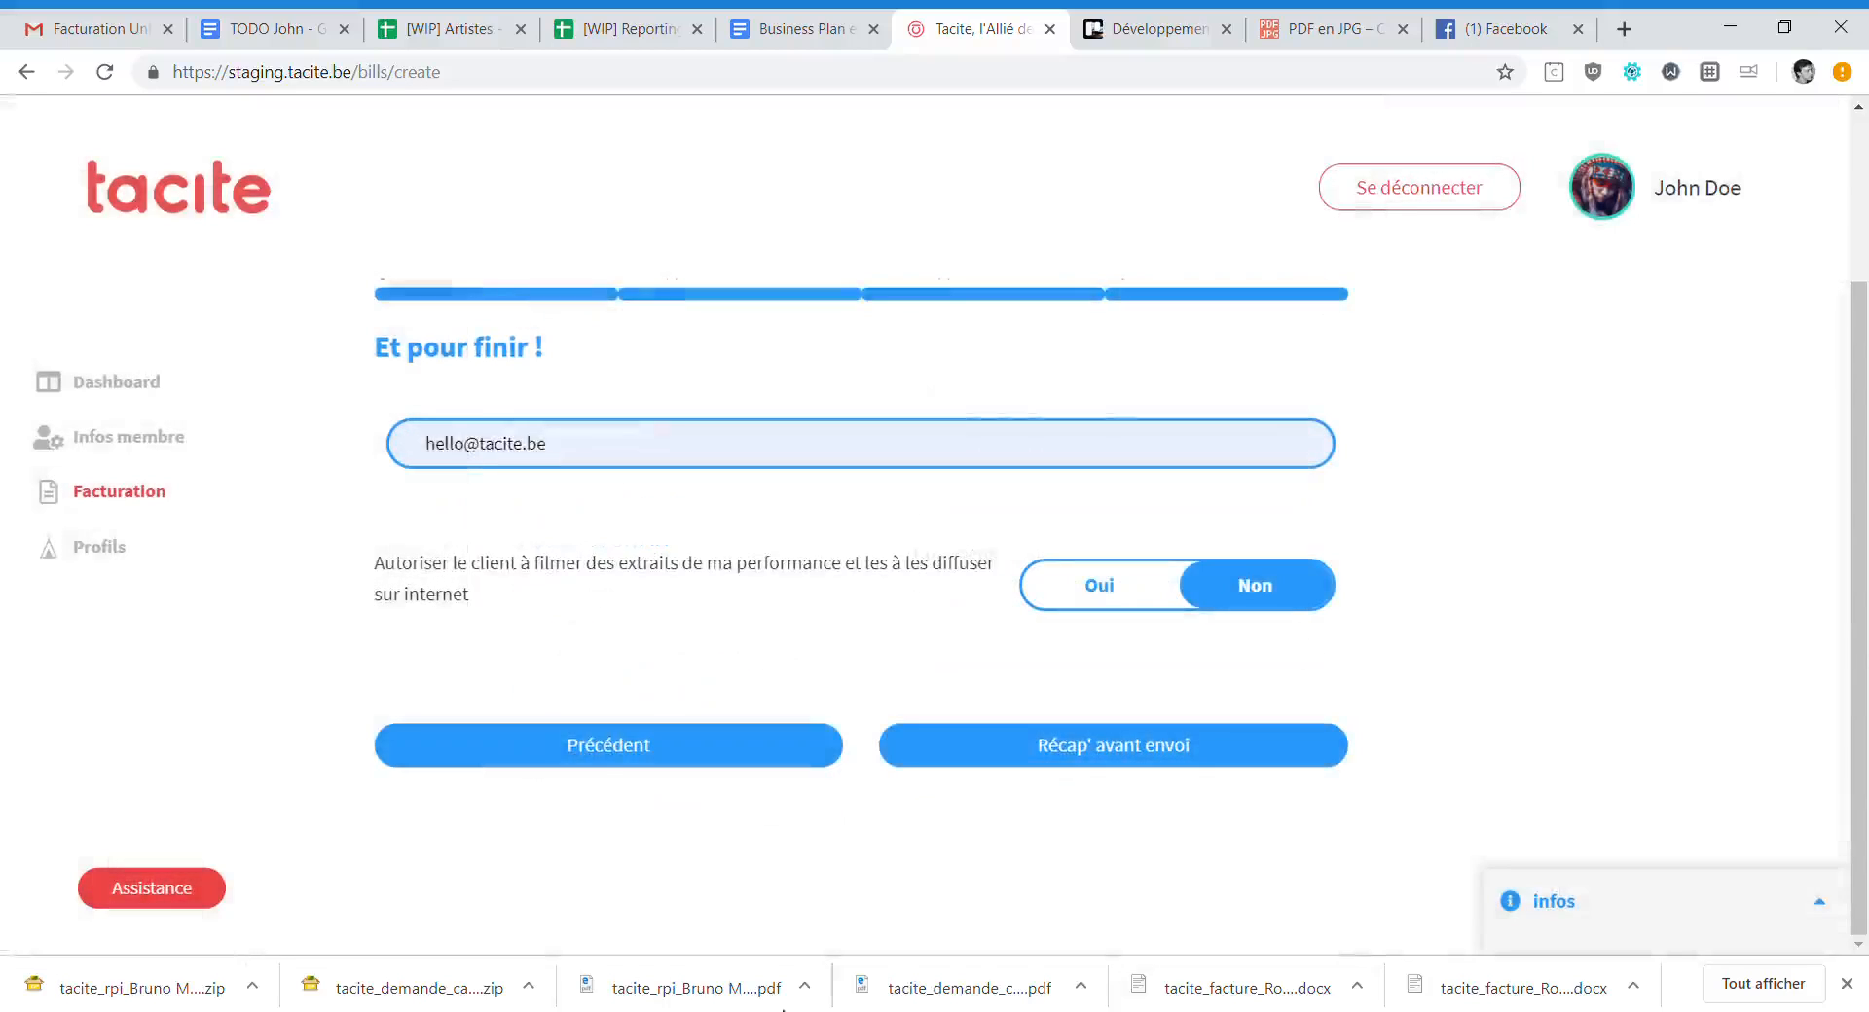
scroll(642, 745, "up", 3)
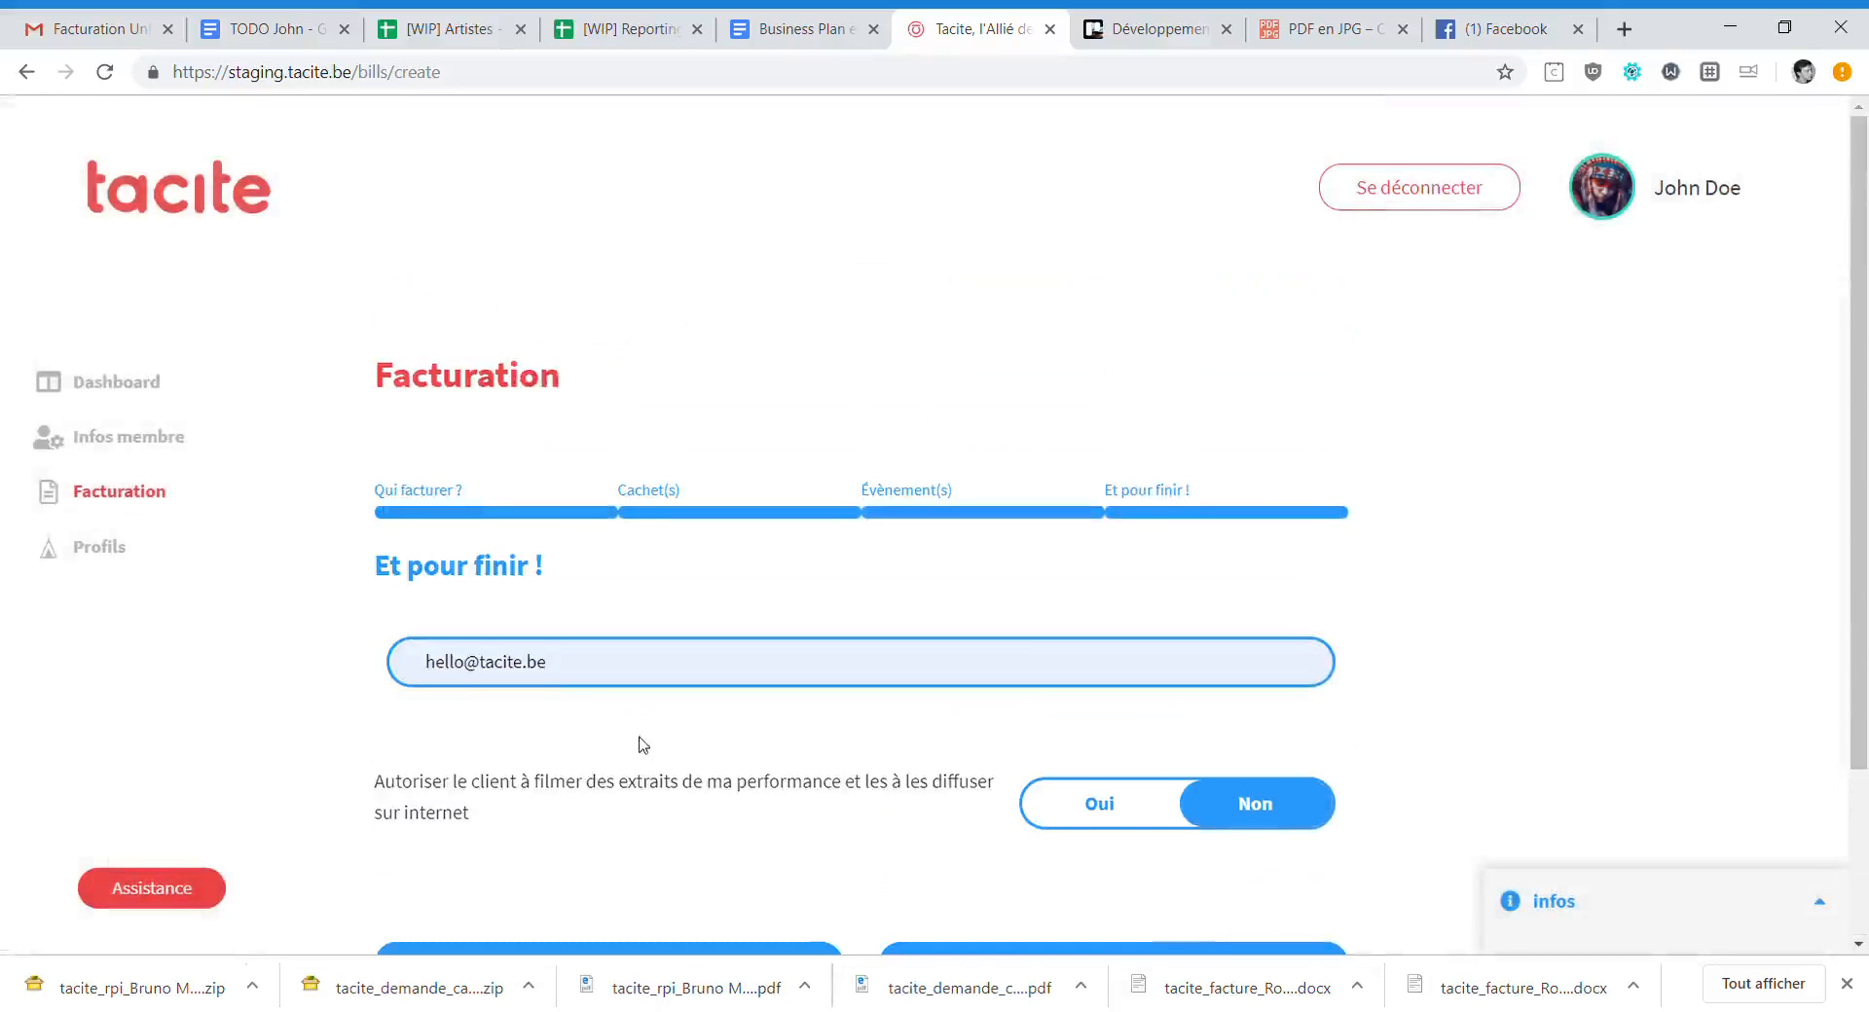
Return to the dashboard, check the contact details for requesting assistance and close them.
left_click(97, 387)
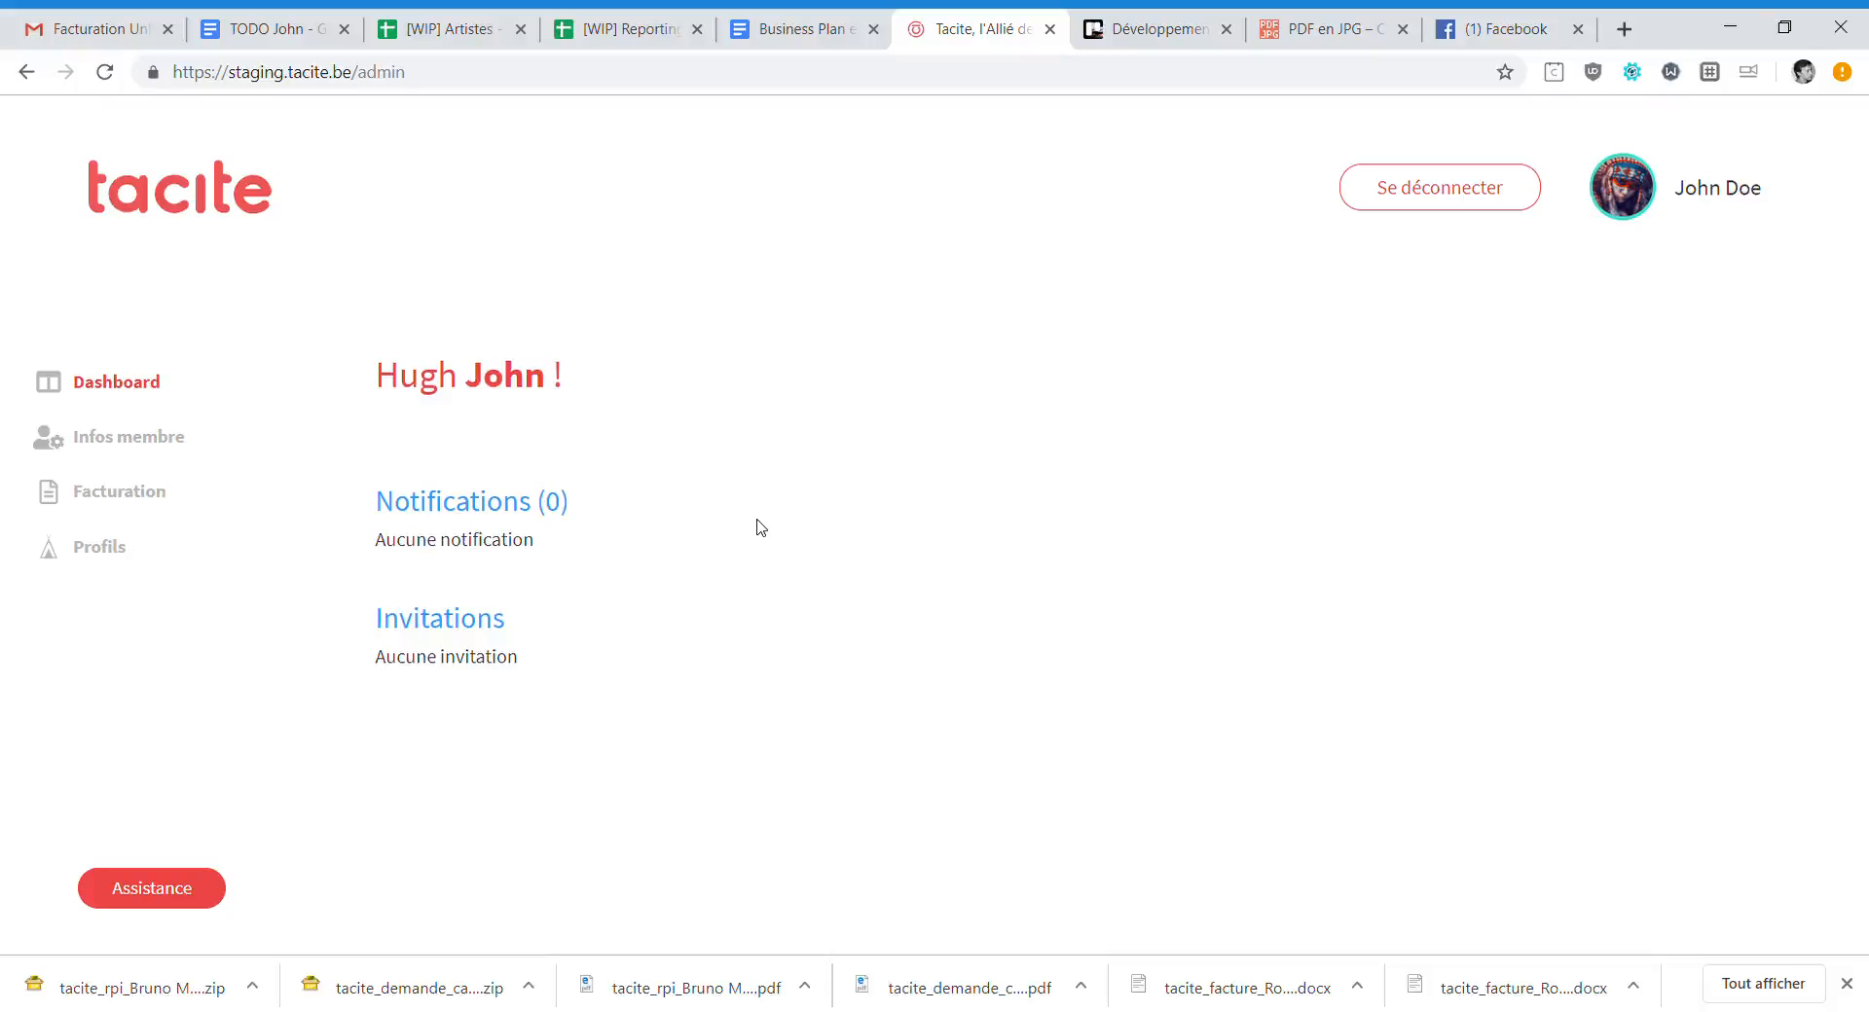
left_click(117, 873)
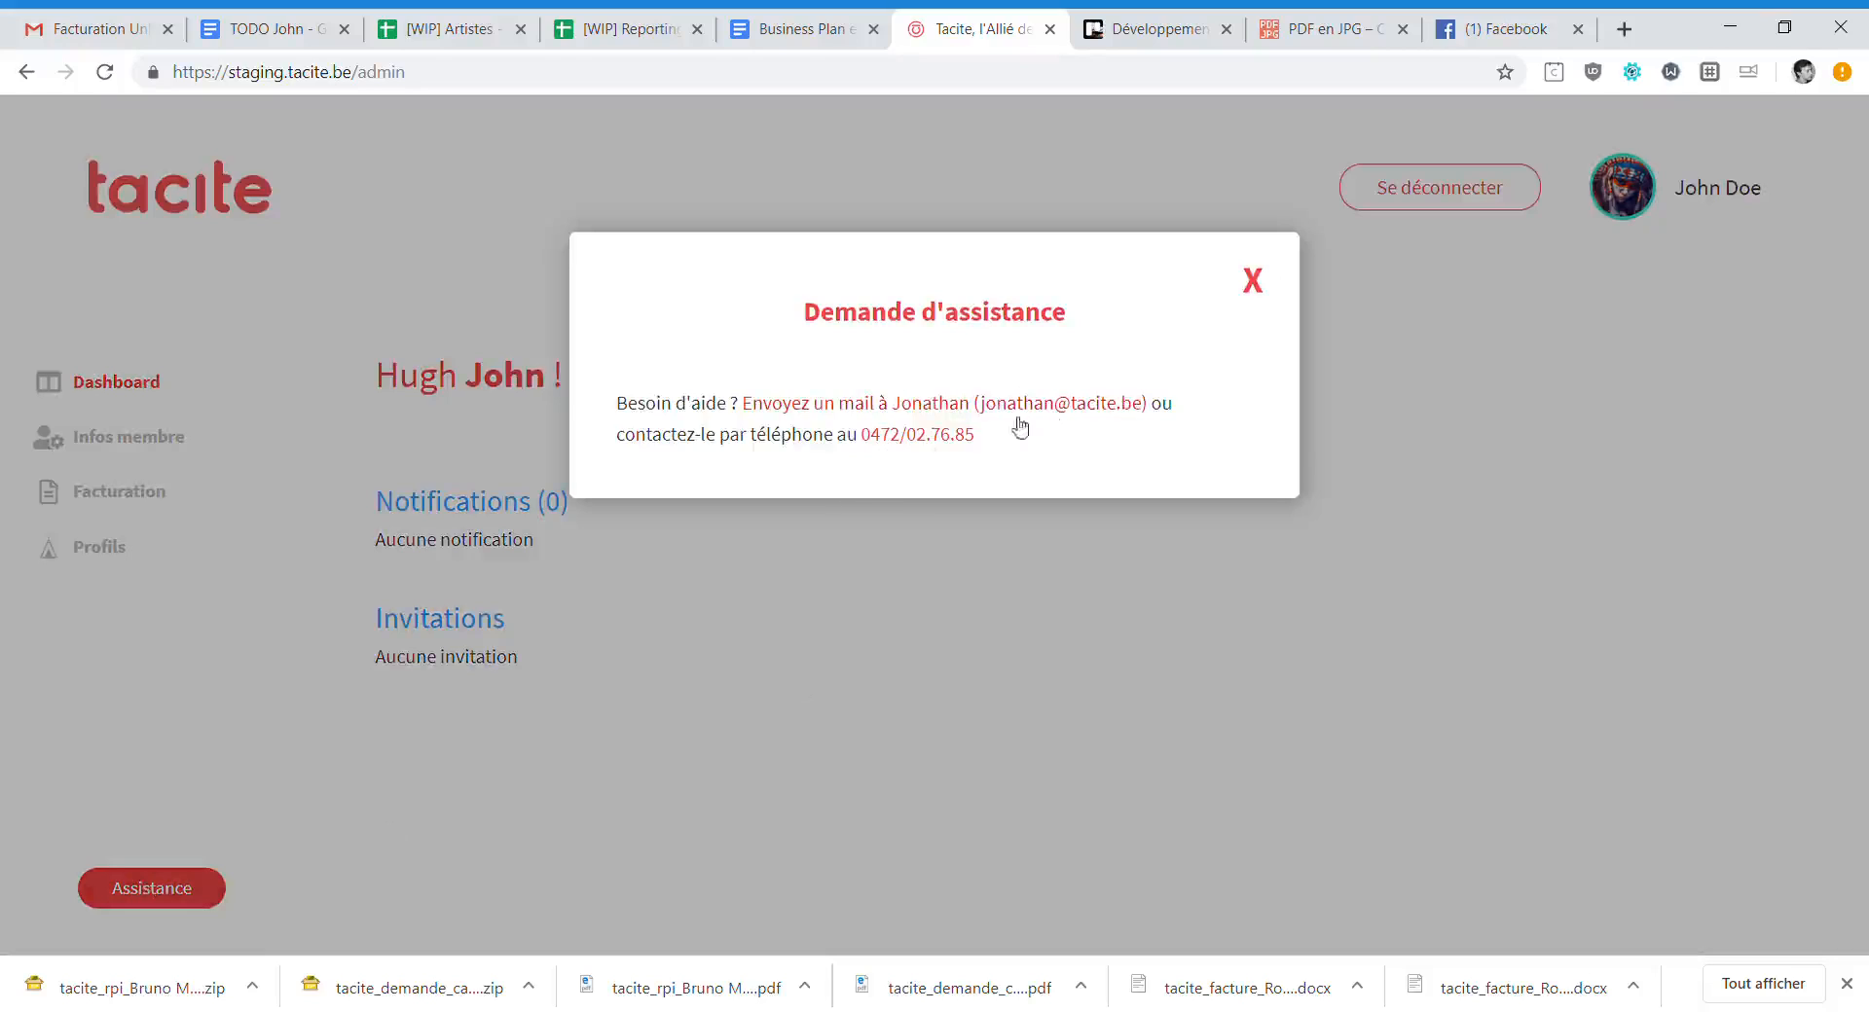
left_click(1257, 284)
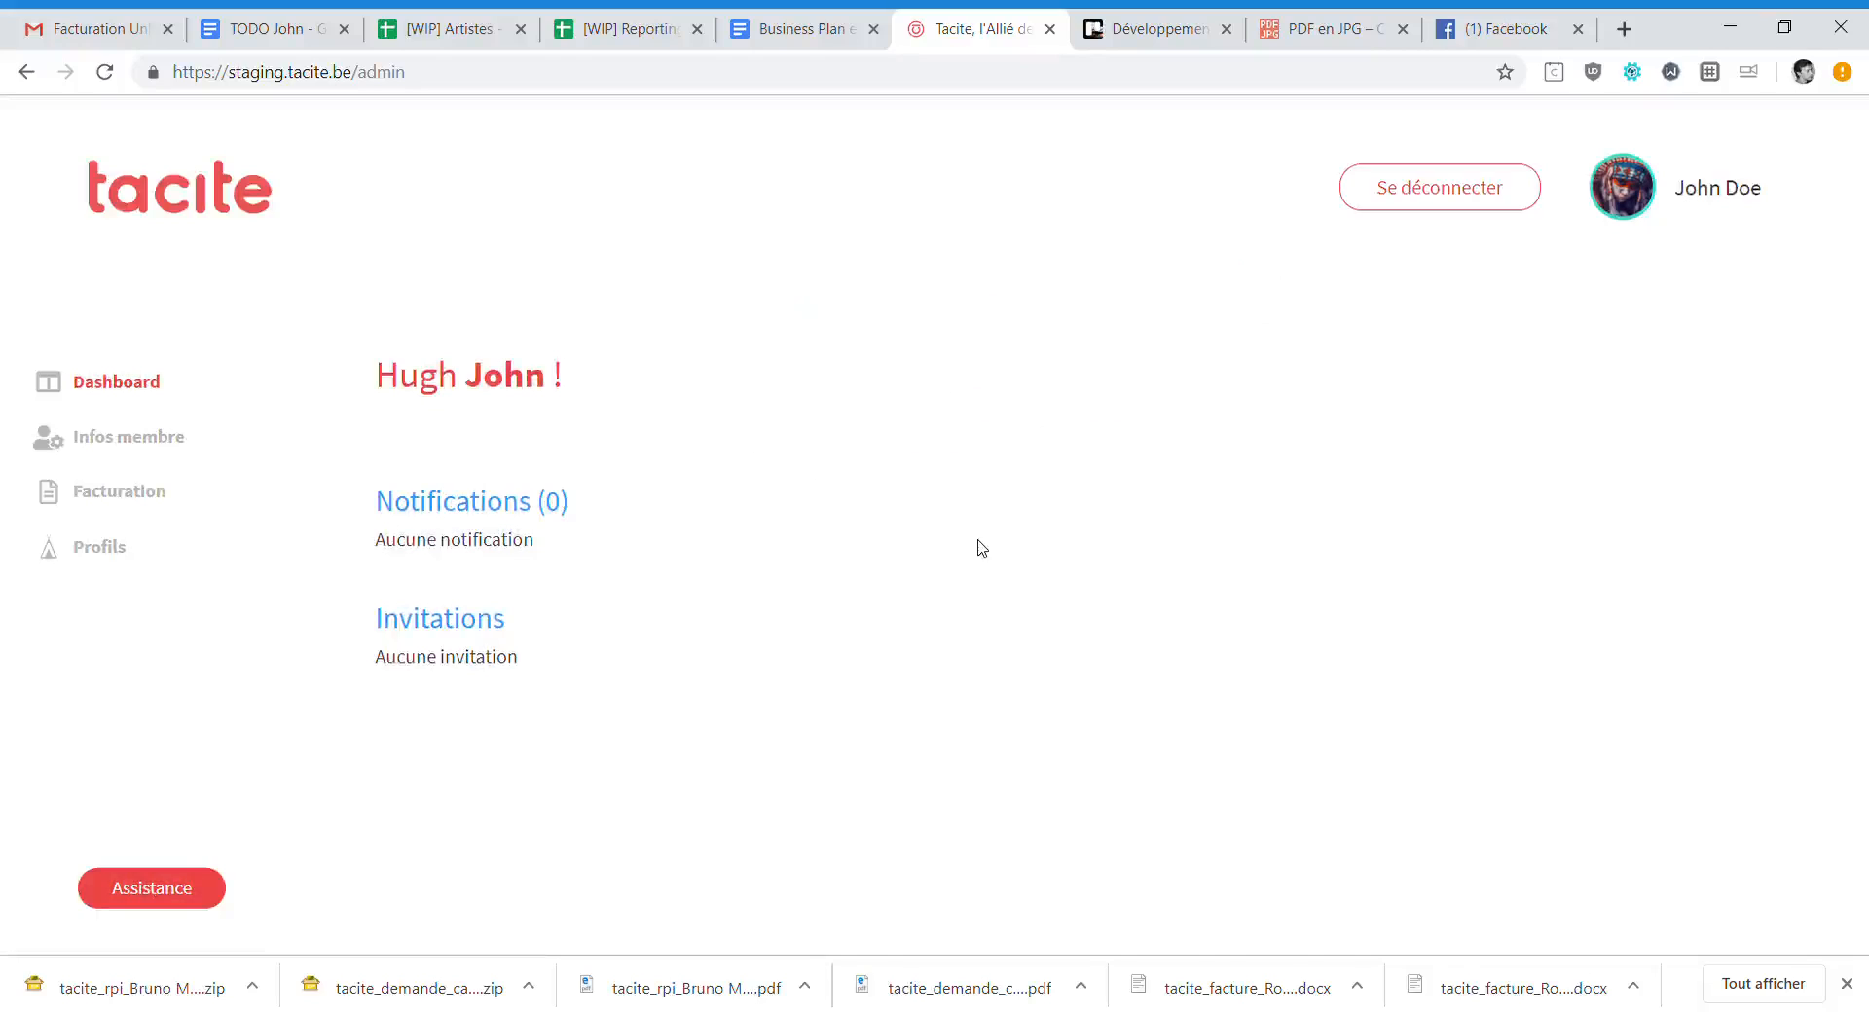